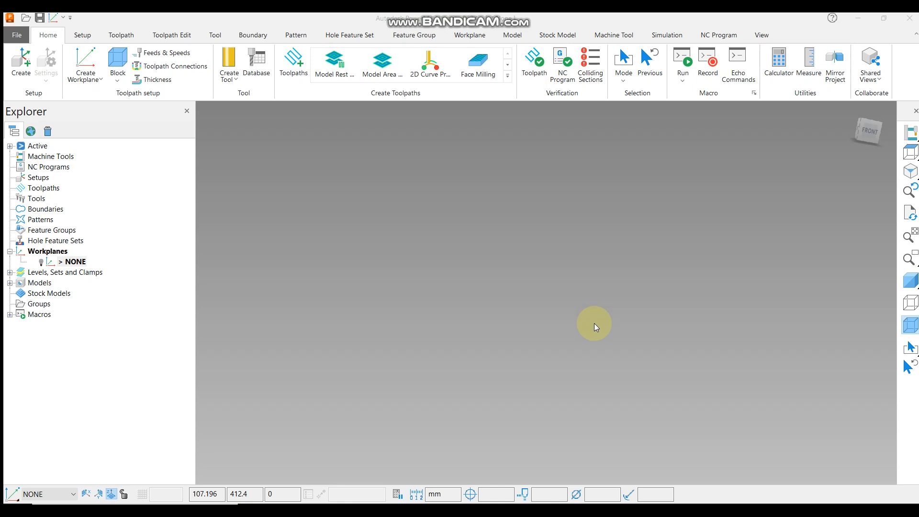
# Display the part model shaded in the viewport.
pyautogui.click(10, 252)
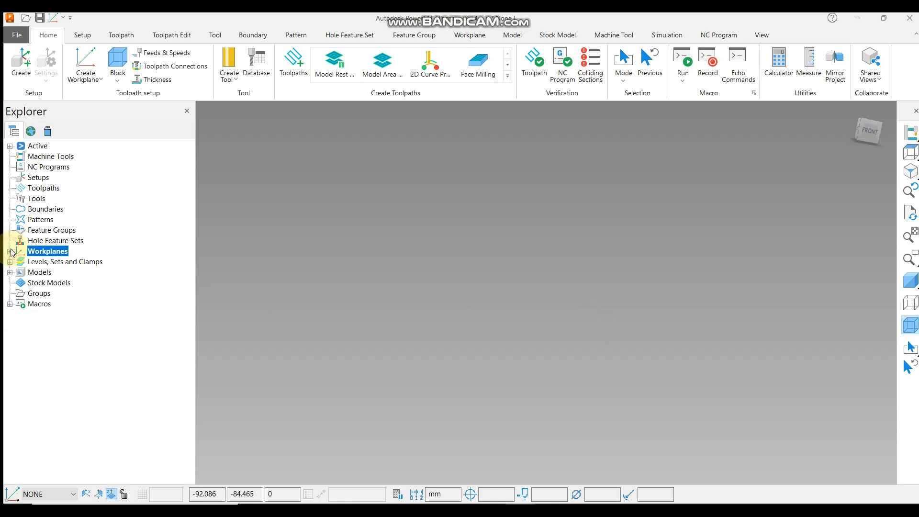
pyautogui.click(909, 281)
pyautogui.click(909, 283)
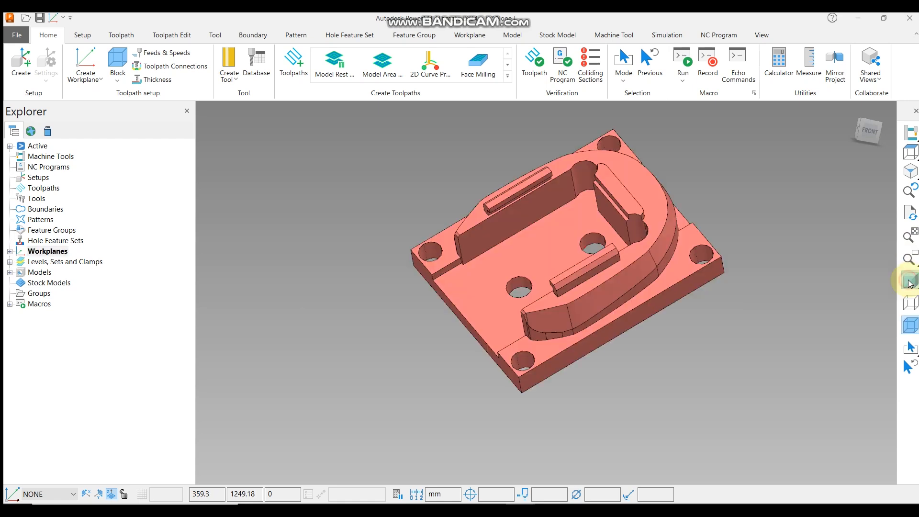
pyautogui.moveTo(613, 311)
pyautogui.mouseDown(button='middle')
pyautogui.moveTo(684, 126)
pyautogui.moveTo(548, 369)
pyautogui.moveTo(532, 314)
pyautogui.moveTo(558, 235)
pyautogui.mouseUp(button='middle')
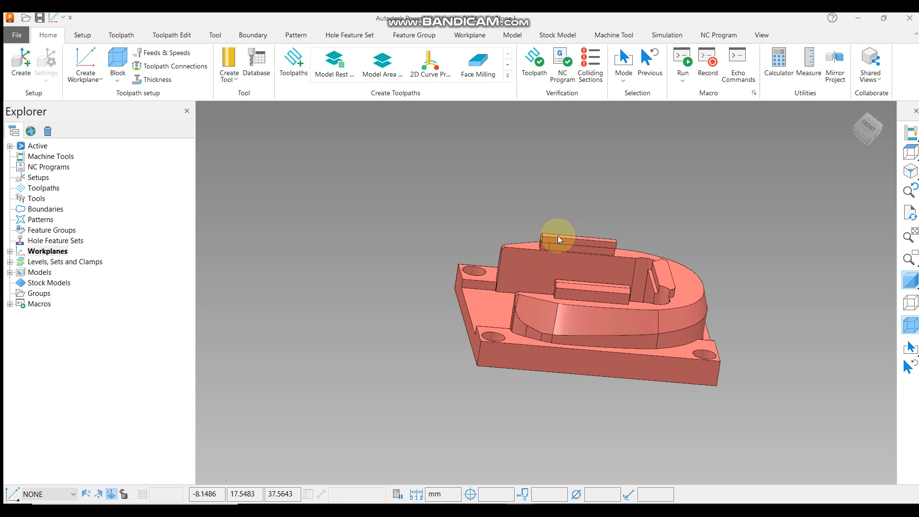
# Create a box stock block around the model, calculating its limits from the model with 0.1 tolerance.
pyautogui.click(910, 152)
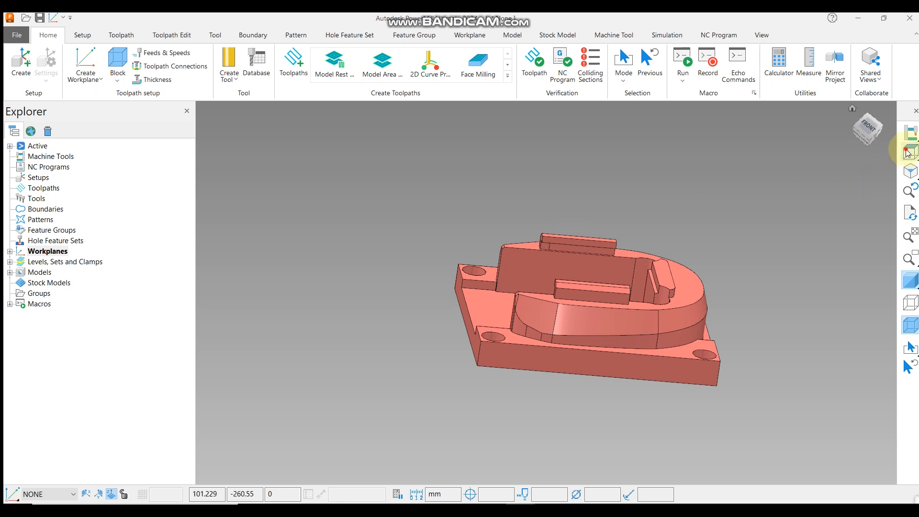
pyautogui.moveTo(498, 271); pyautogui.dragTo(419, 211, button='middle')
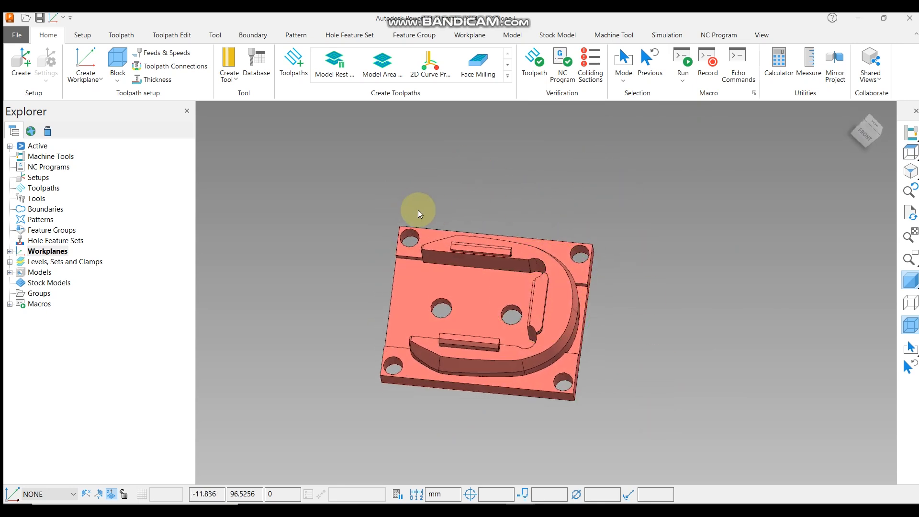
pyautogui.moveTo(320, 187); pyautogui.dragTo(643, 445)
pyautogui.click(118, 62)
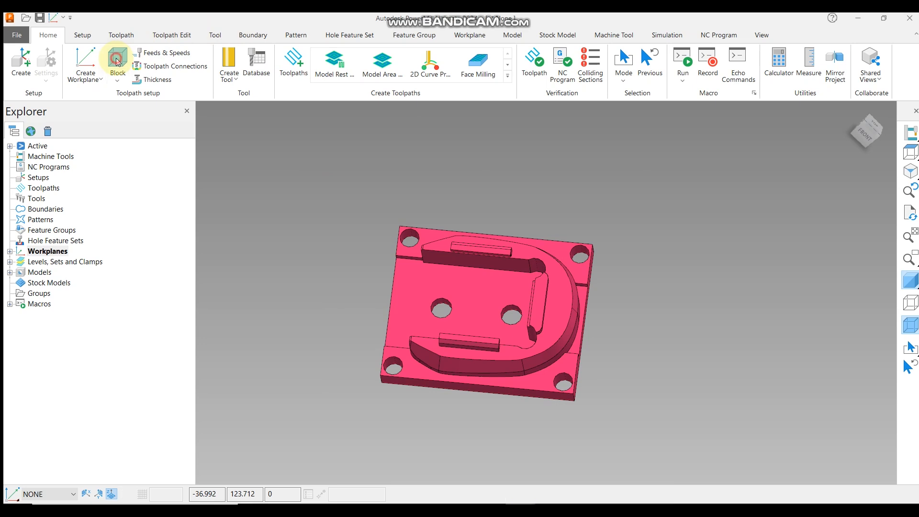
pyautogui.click(349, 360)
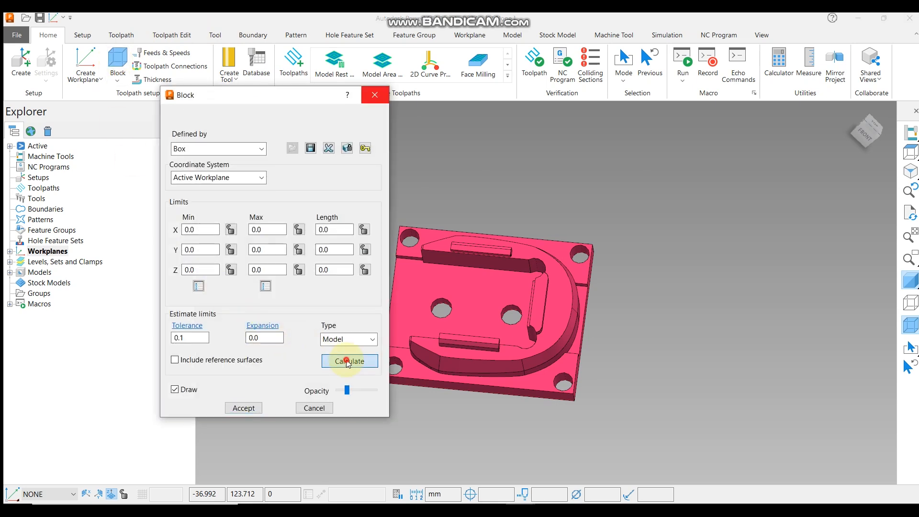
pyautogui.moveTo(734, 319); pyautogui.dragTo(604, 271, button='middle')
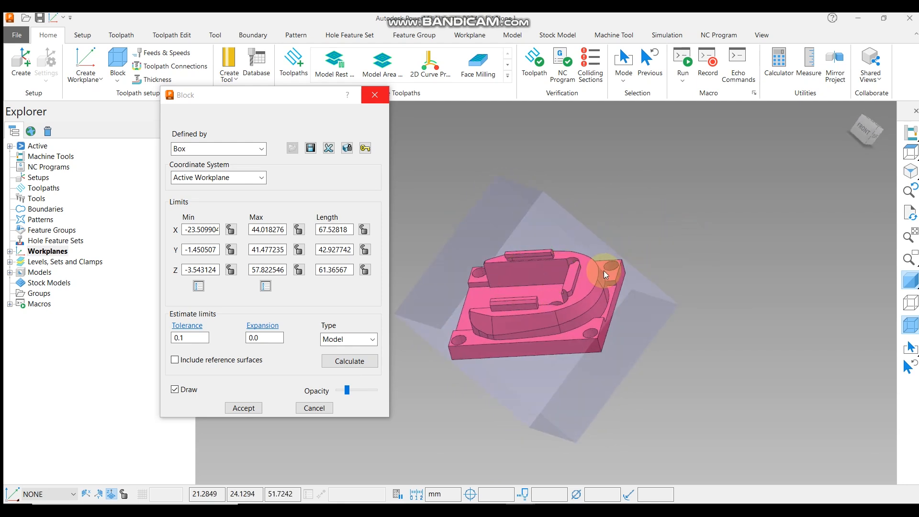
pyautogui.click(231, 411)
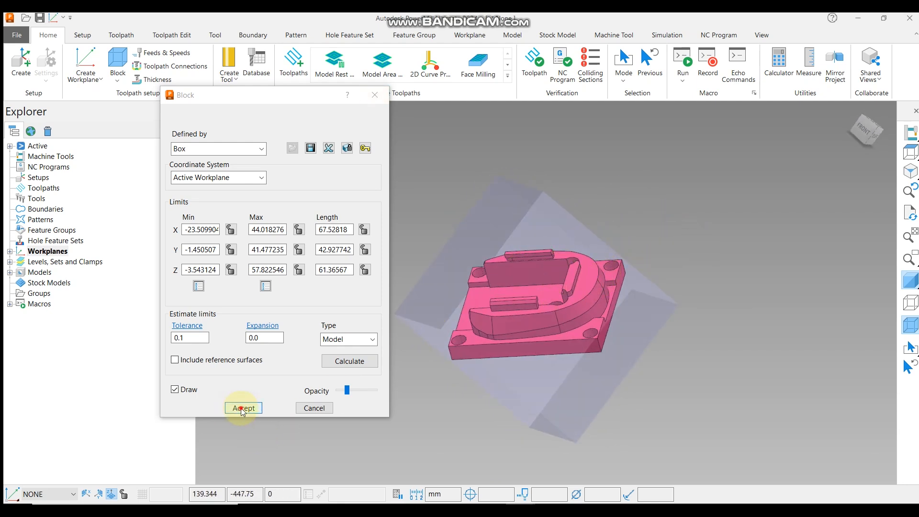
pyautogui.moveTo(680, 281); pyautogui.dragTo(584, 277, button='middle')
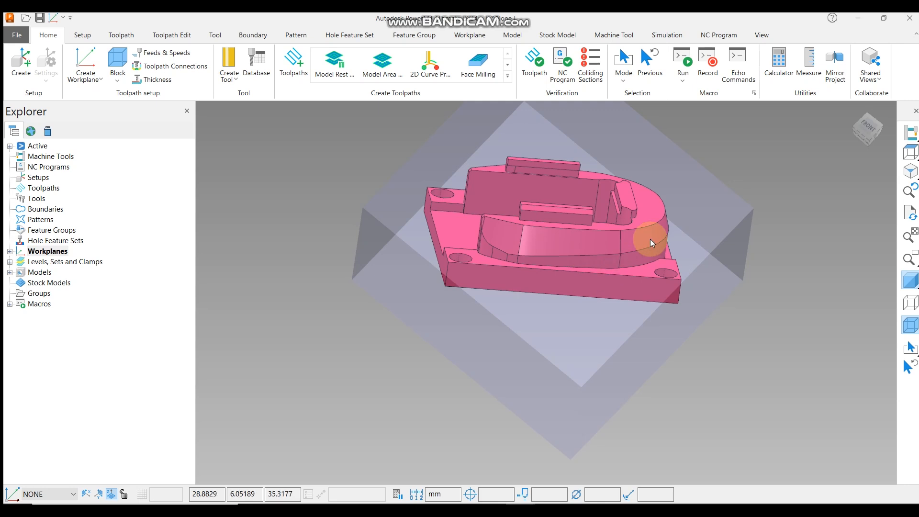
pyautogui.moveTo(678, 312); pyautogui.dragTo(723, 303, button='middle')
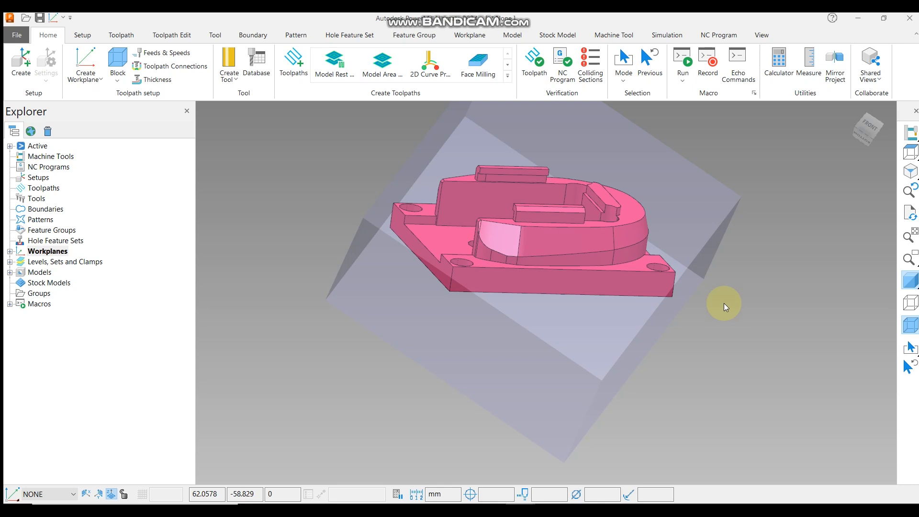
pyautogui.click(102, 80)
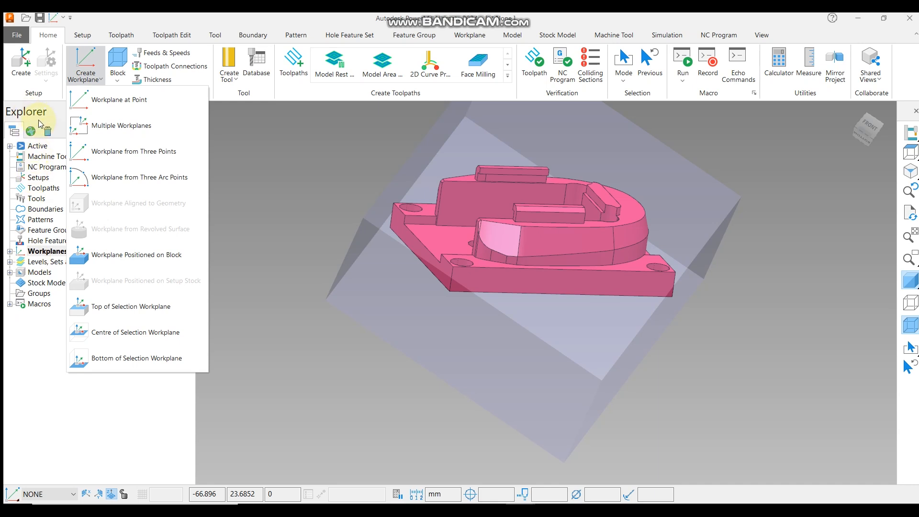
pyautogui.click(57, 114)
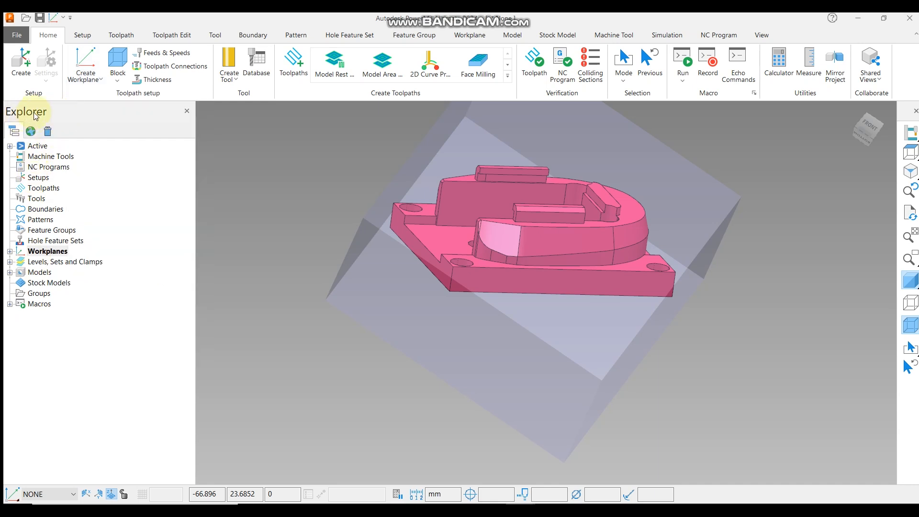
pyautogui.rightClick(43, 255)
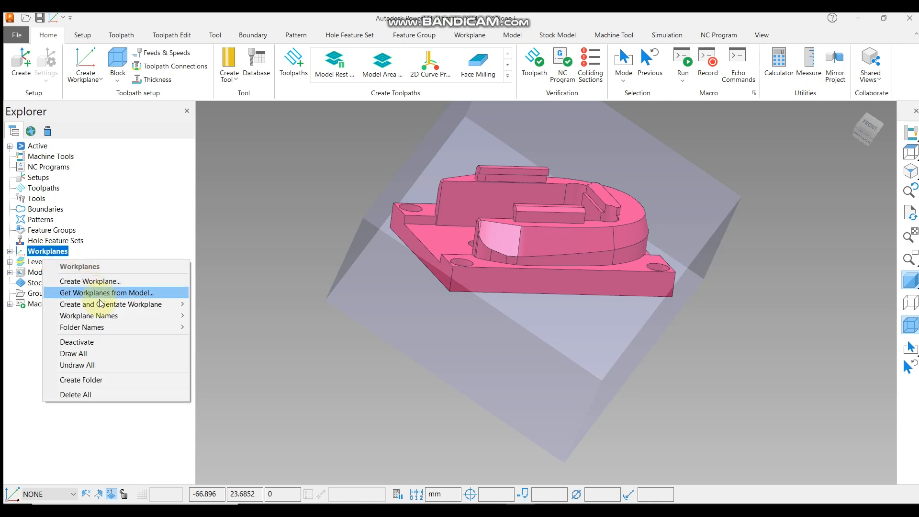
pyautogui.moveTo(99, 308)
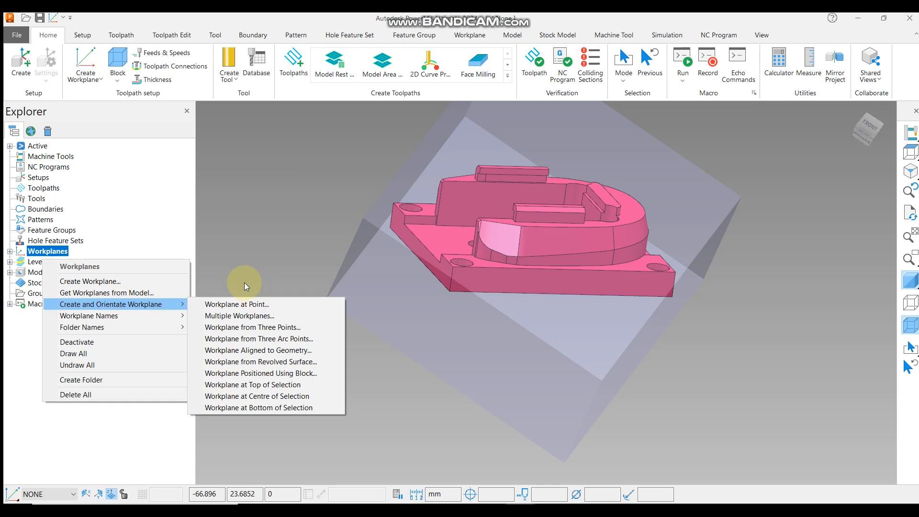
pyautogui.click(169, 107)
# Create a workplane at a point on the bottom corner of the stock block.
pyautogui.click(98, 79)
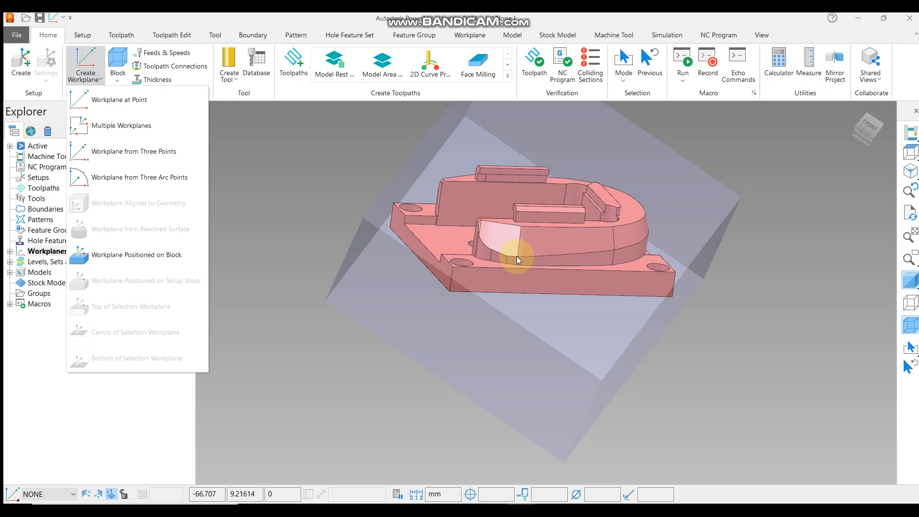
pyautogui.click(142, 99)
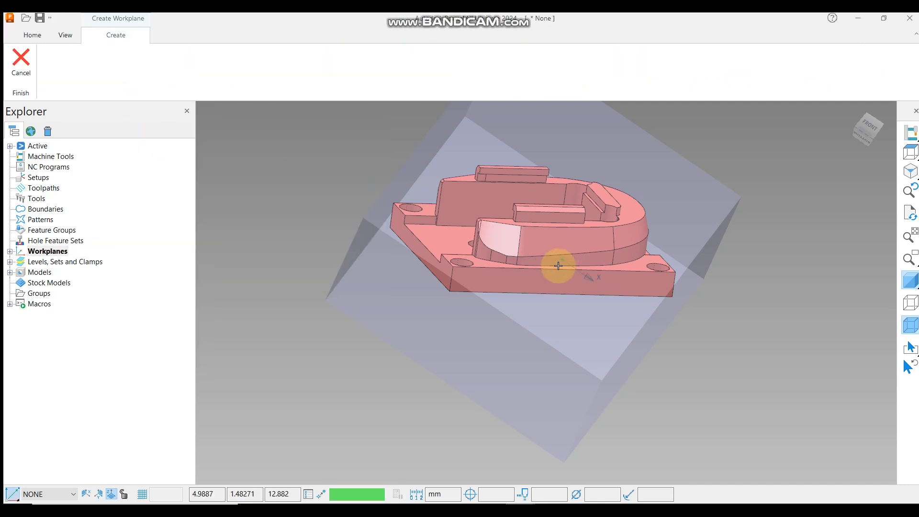
pyautogui.scroll(2, 439, 292)
pyautogui.scroll(5, 439, 292)
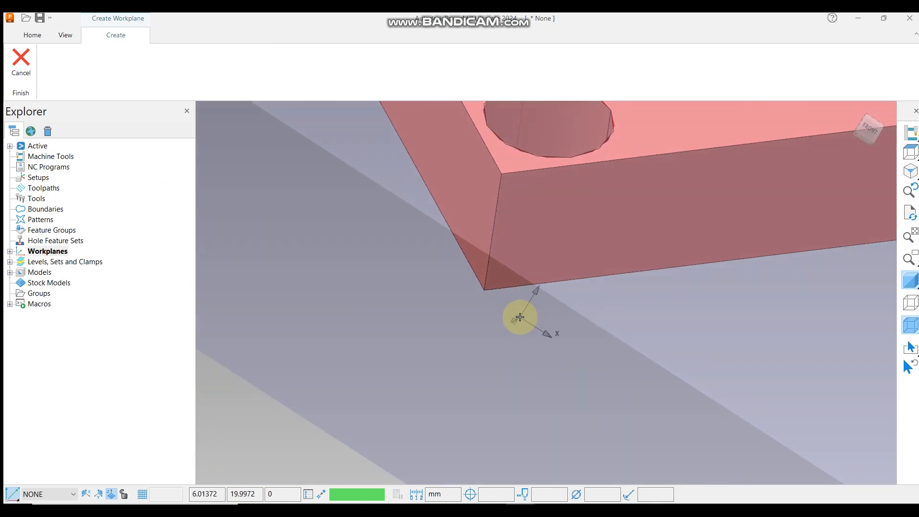
pyautogui.scroll(-3, 489, 302)
pyautogui.scroll(5, 487, 301)
pyautogui.scroll(-3, 488, 291)
pyautogui.moveTo(489, 294); pyautogui.dragTo(529, 307, button='middle')
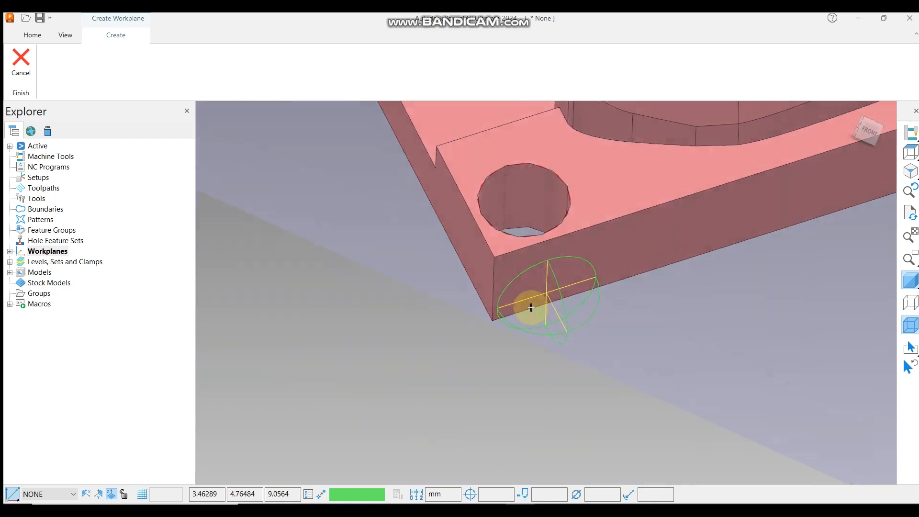
pyautogui.scroll(3, 492, 323)
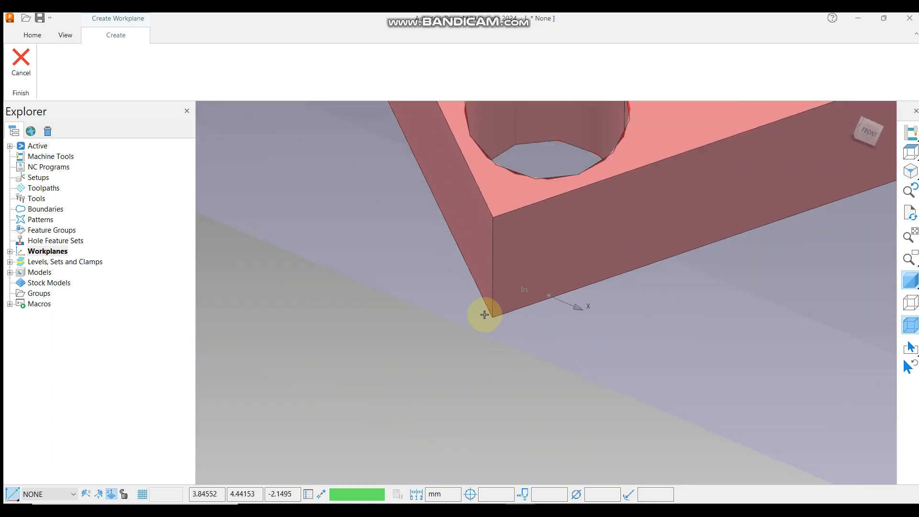
pyautogui.moveTo(527, 275); pyautogui.dragTo(546, 229, button='middle')
pyautogui.scroll(5, 504, 275)
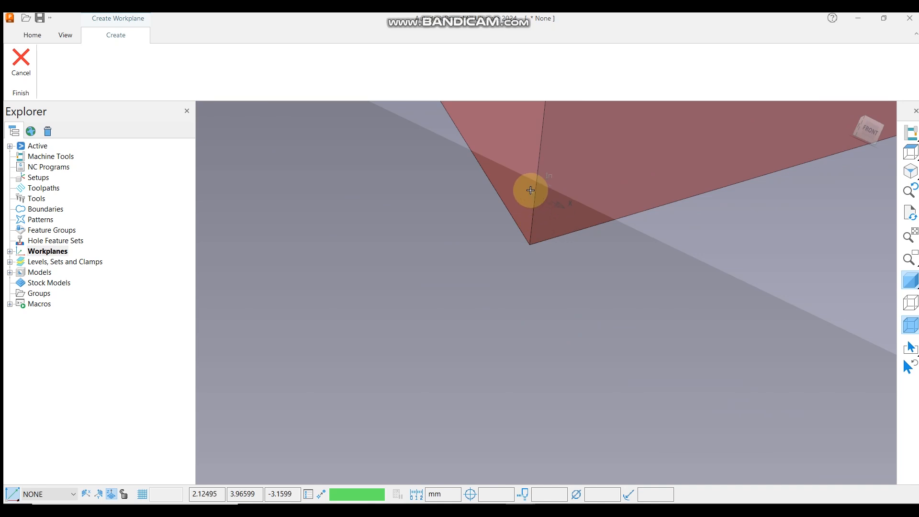
pyautogui.scroll(-5, 534, 244)
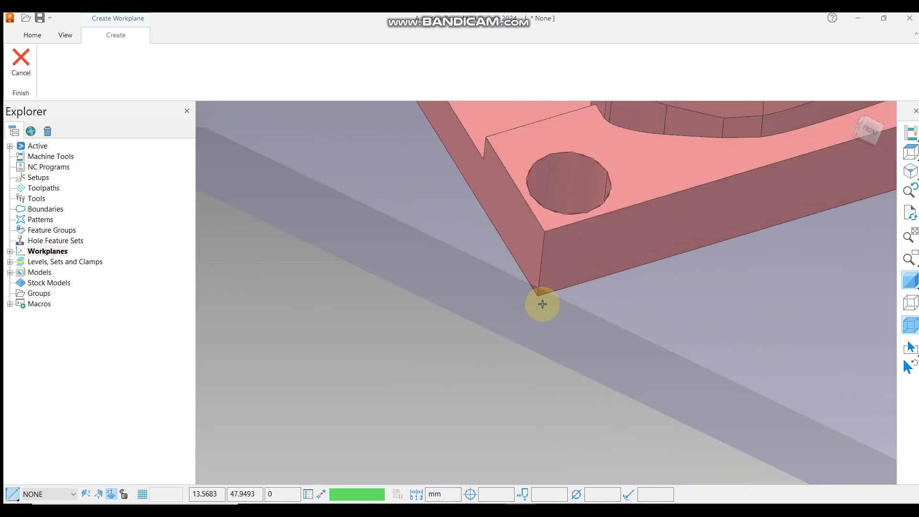
pyautogui.scroll(4, 540, 231)
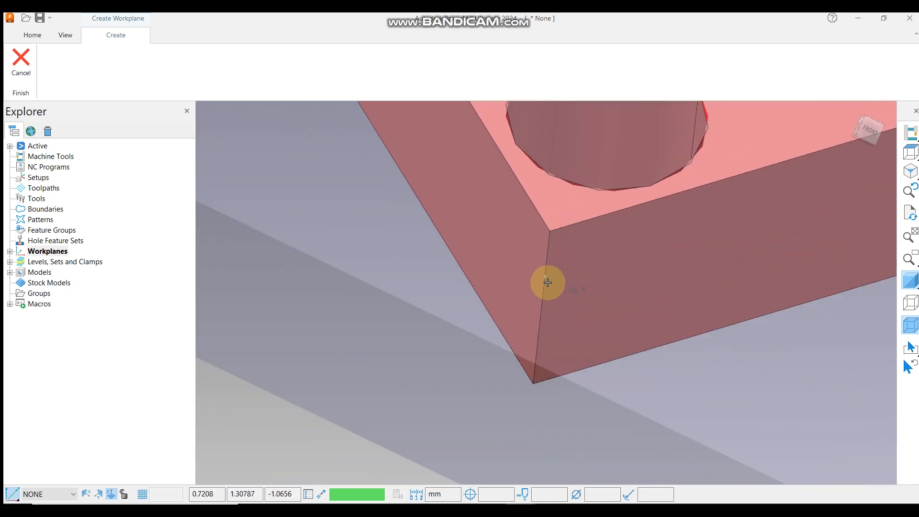
pyautogui.scroll(2, 550, 240)
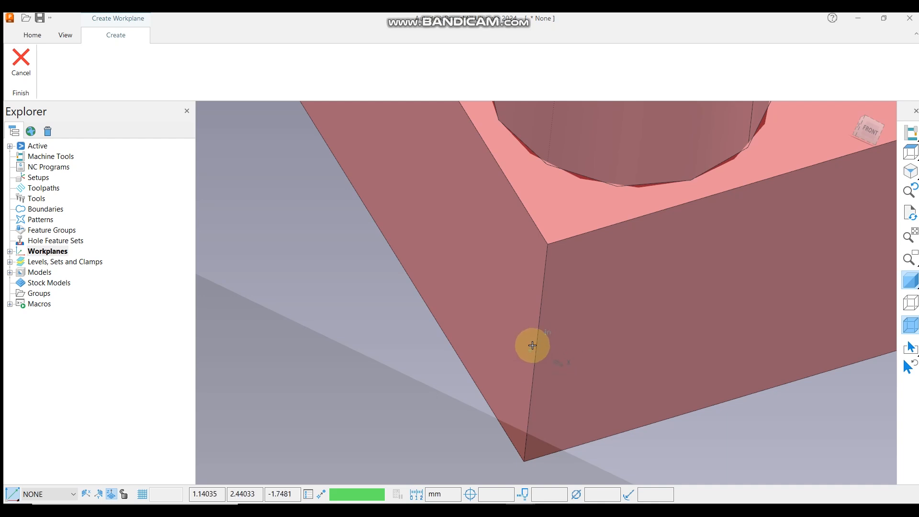
pyautogui.scroll(-1, 540, 327)
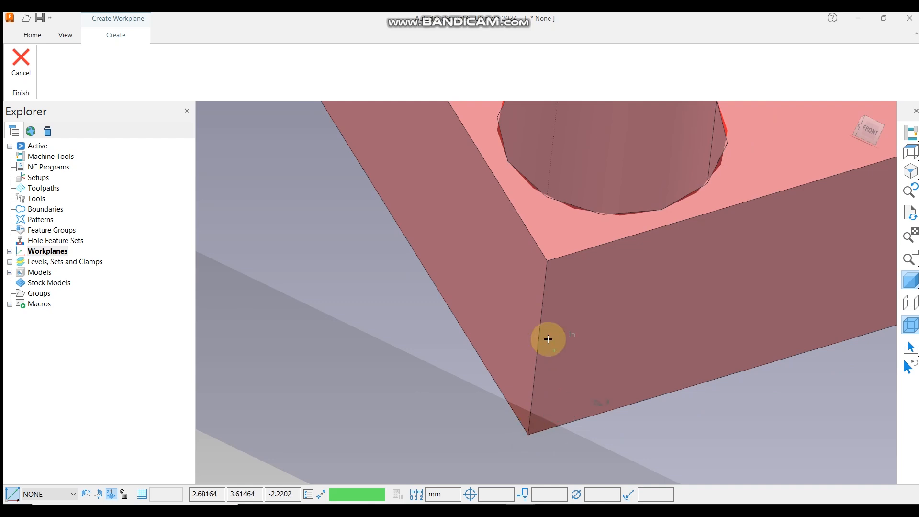
pyautogui.click(525, 434)
# Expand the Workplanes list and inspect the new workplane on the model.
pyautogui.scroll(-5, 525, 351)
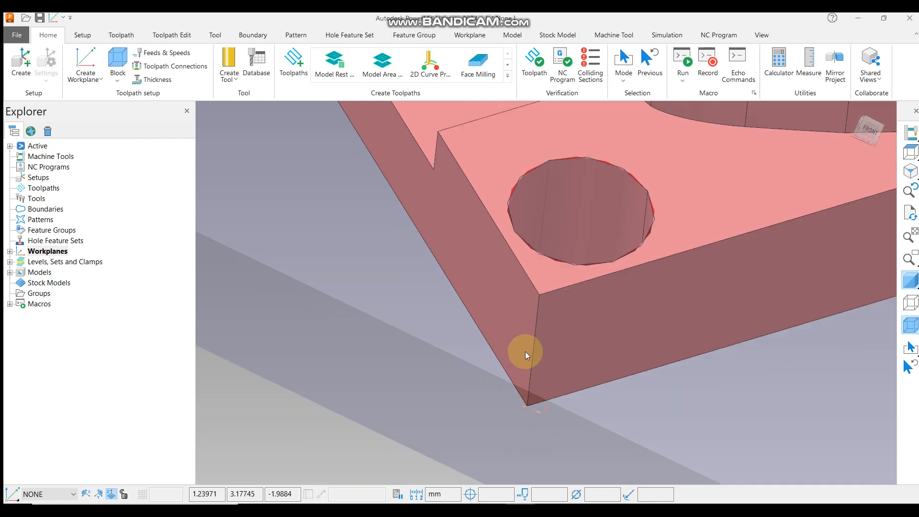
pyautogui.moveTo(573, 345); pyautogui.dragTo(600, 265, button='middle')
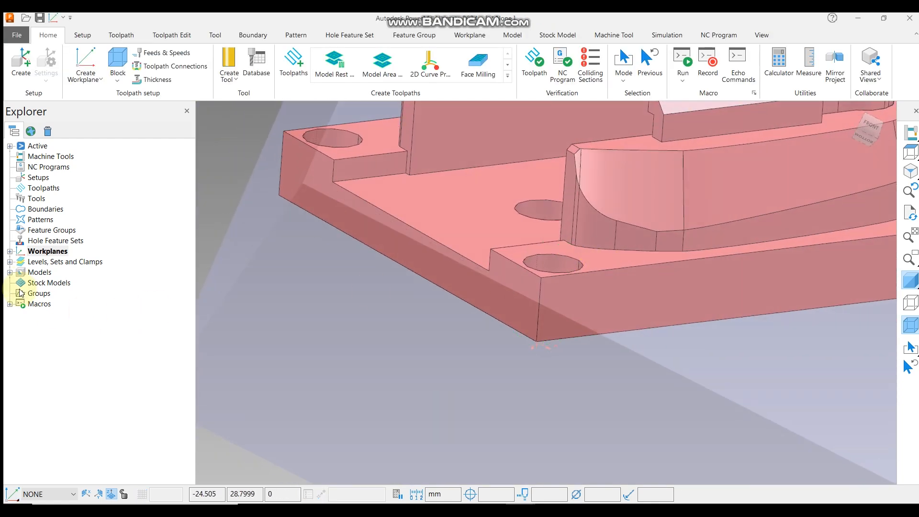
pyautogui.click(10, 251)
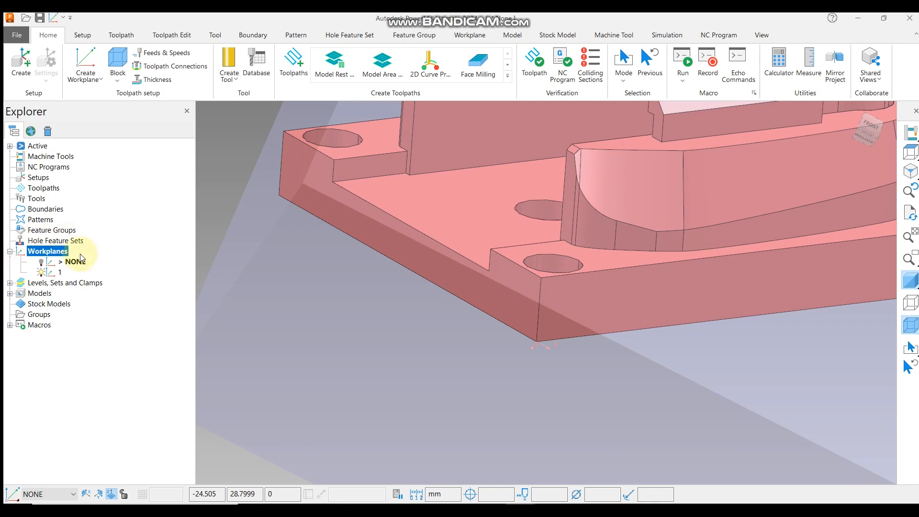
pyautogui.moveTo(658, 294); pyautogui.dragTo(469, 371, button='middle')
pyautogui.scroll(-3, 469, 372)
pyautogui.moveTo(570, 312); pyautogui.dragTo(638, 292, button='middle')
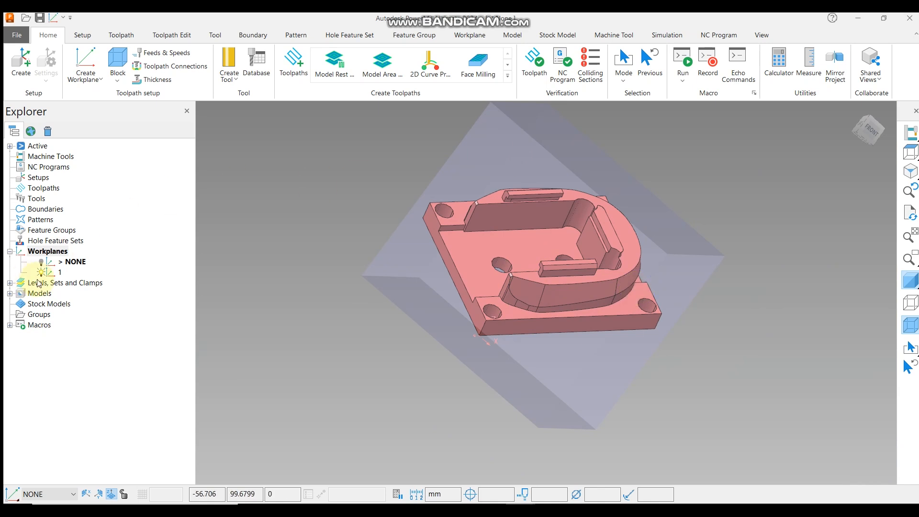
pyautogui.rightClick(53, 276)
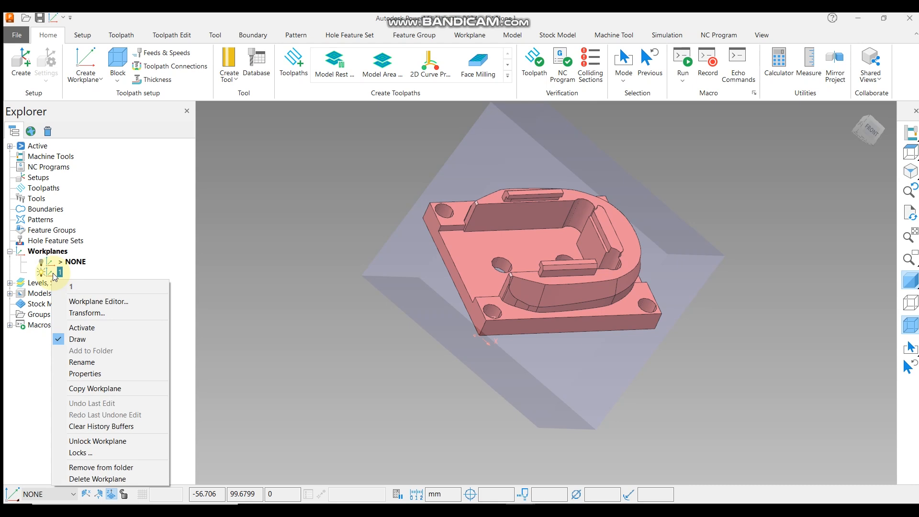
pyautogui.click(511, 265)
# Activate workplane 1.
pyautogui.moveTo(673, 342); pyautogui.dragTo(650, 315, button='middle')
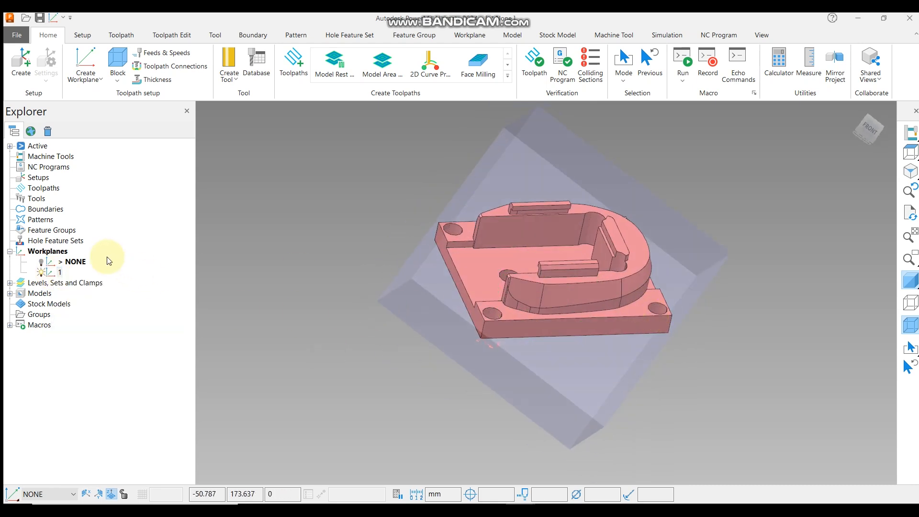
pyautogui.moveTo(513, 317); pyautogui.dragTo(558, 276, button='middle')
pyautogui.scroll(5, 486, 345)
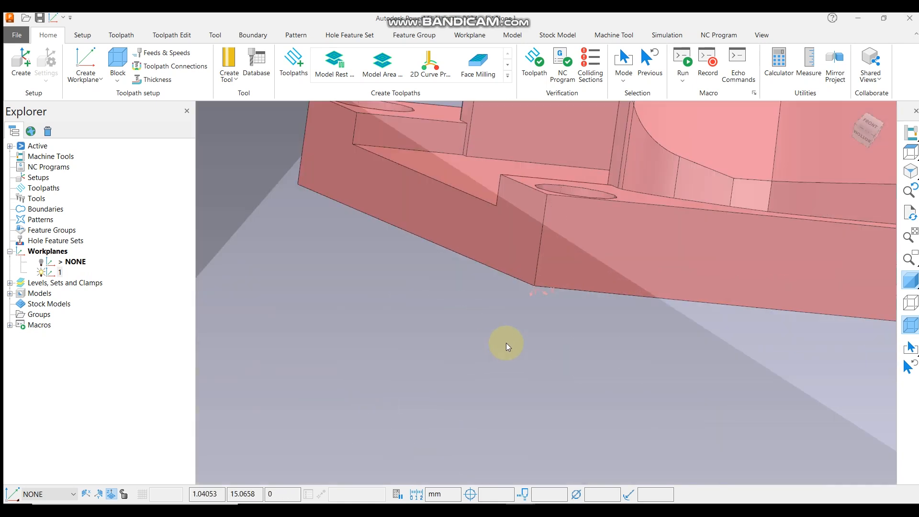
pyautogui.moveTo(538, 321); pyautogui.dragTo(475, 330, button='middle')
pyautogui.scroll(-3, 543, 283)
pyautogui.moveTo(546, 290); pyautogui.dragTo(504, 267, button='middle')
pyautogui.scroll(-5, 502, 266)
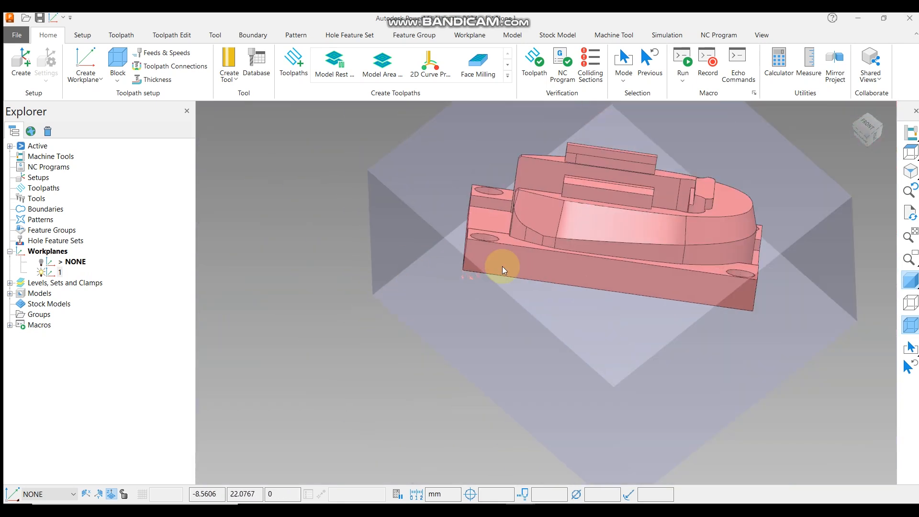
pyautogui.rightClick(51, 276)
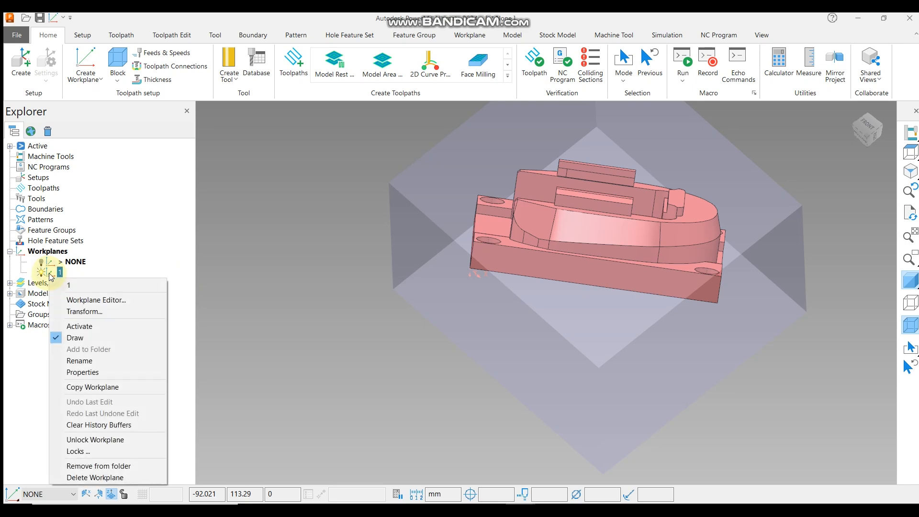
pyautogui.click(80, 326)
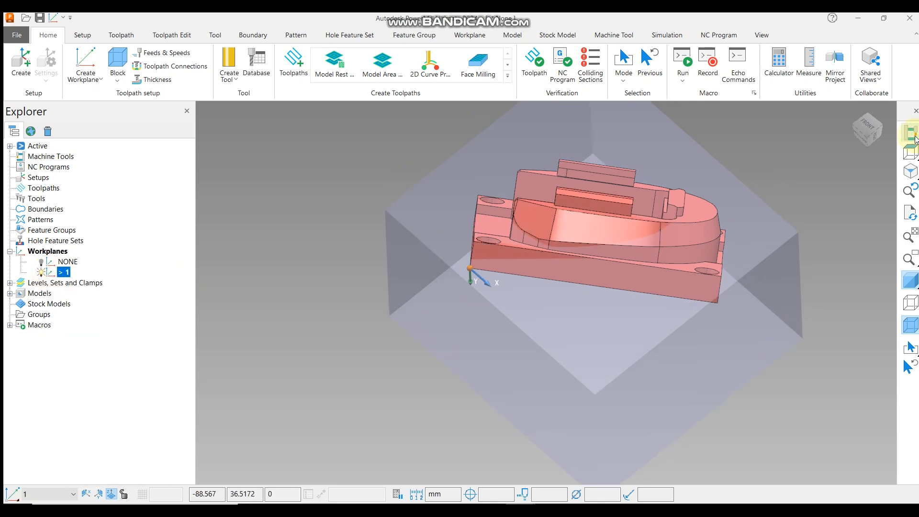
# Switch the model display to wireframe.
pyautogui.click(909, 152)
pyautogui.moveTo(515, 410); pyautogui.dragTo(628, 92, button='middle')
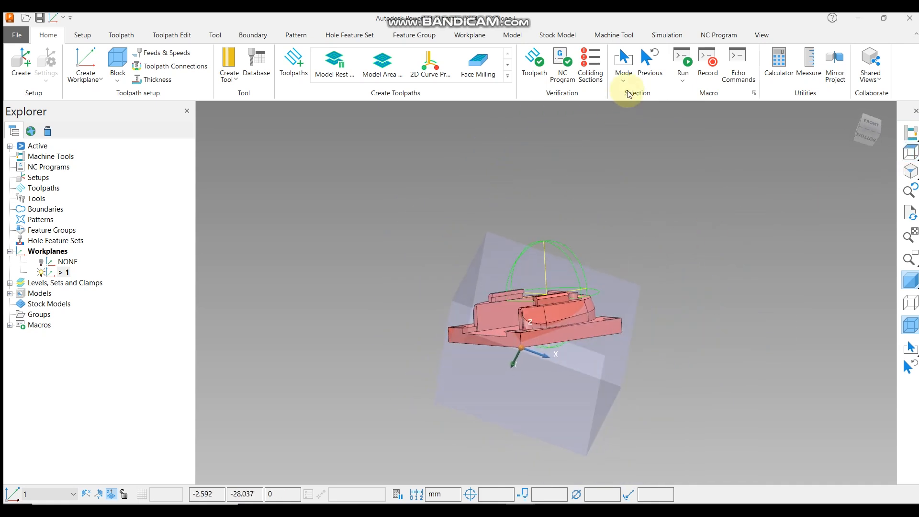
pyautogui.click(909, 152)
pyautogui.moveTo(593, 369); pyautogui.dragTo(593, 266, button='middle')
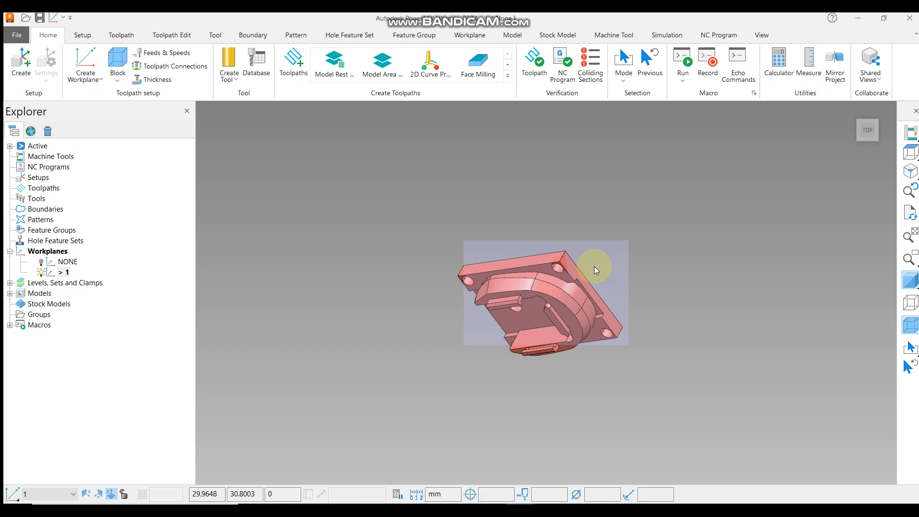
pyautogui.moveTo(593, 266); pyautogui.dragTo(627, 325, button='middle')
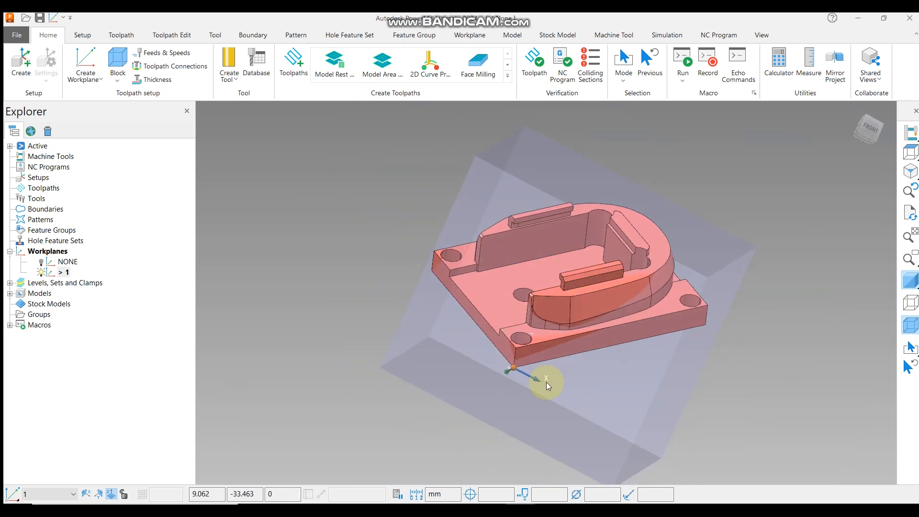
pyautogui.scroll(3, 546, 381)
pyautogui.scroll(-2, 572, 340)
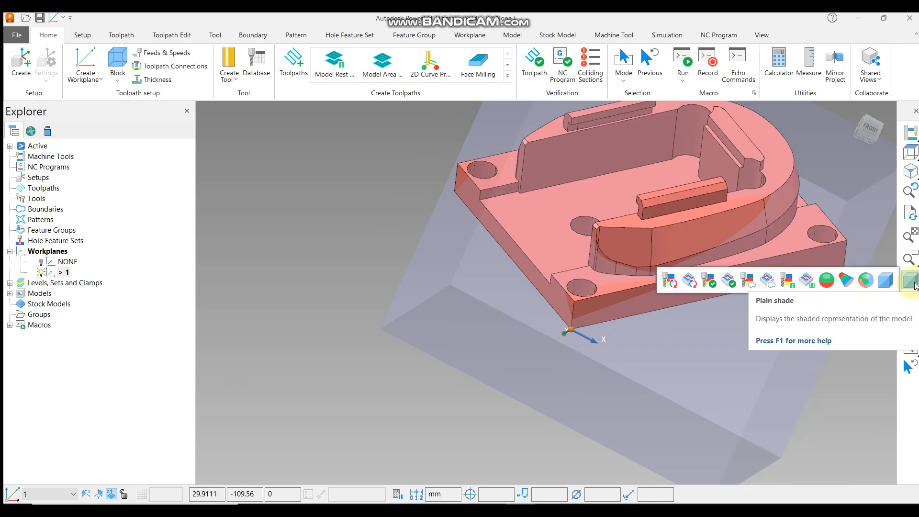
pyautogui.click(885, 280)
pyautogui.click(908, 302)
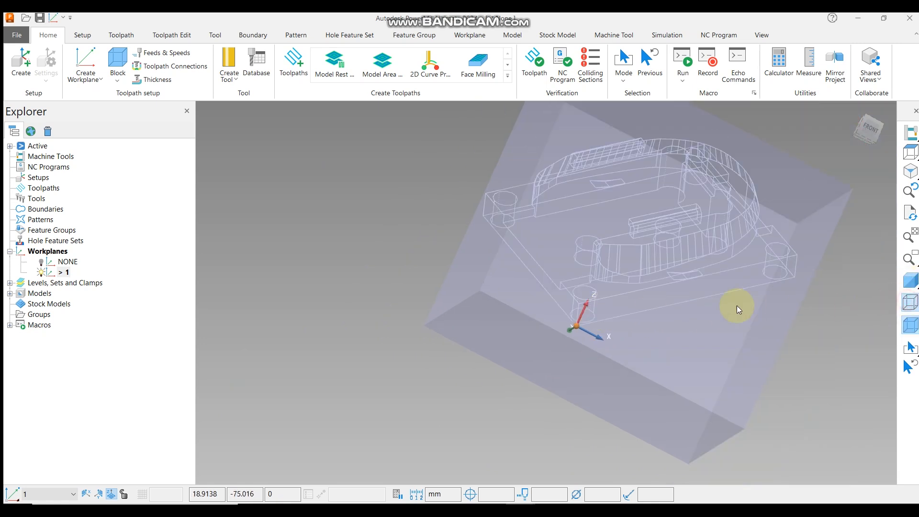
# Open workplane 1 in the Workplane Editor, reorient its axes at the block corner, and accept the edit.
pyautogui.scroll(2, 649, 315)
pyautogui.scroll(-1, 503, 326)
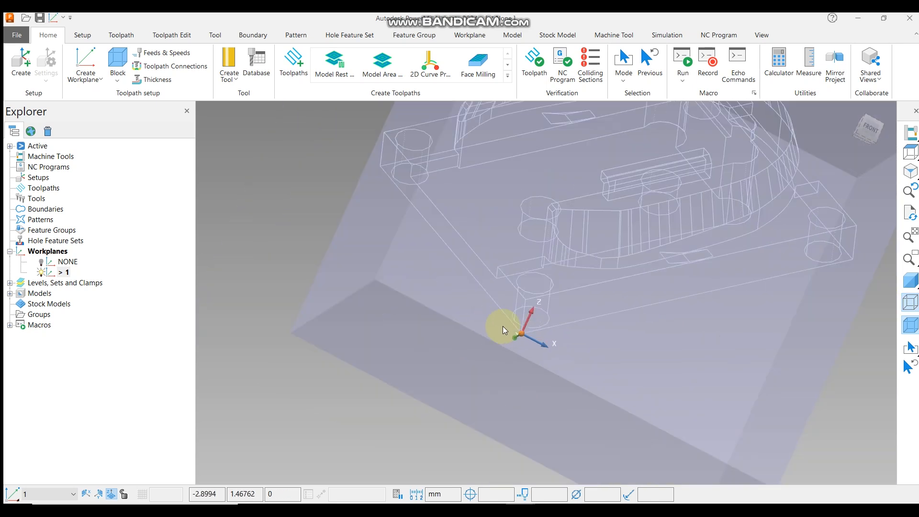
pyautogui.rightClick(64, 274)
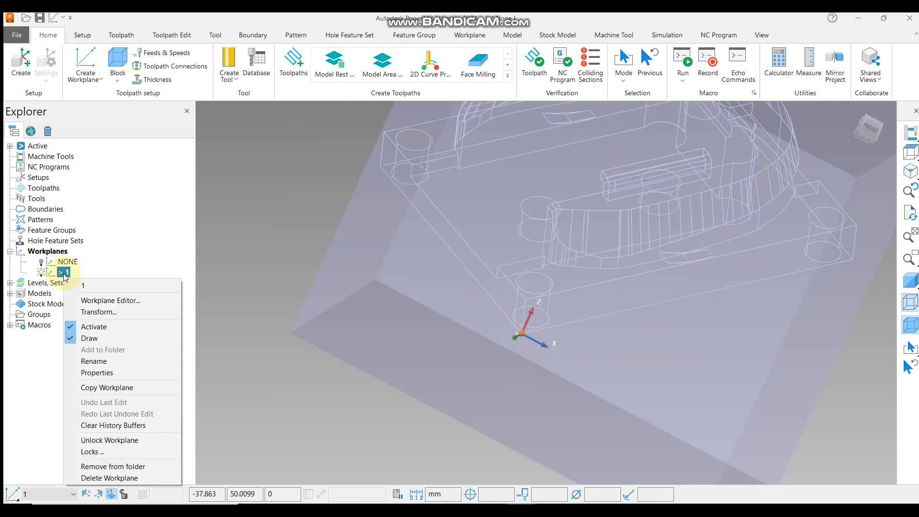
pyautogui.click(108, 301)
pyautogui.moveTo(654, 260); pyautogui.dragTo(536, 306, button='middle')
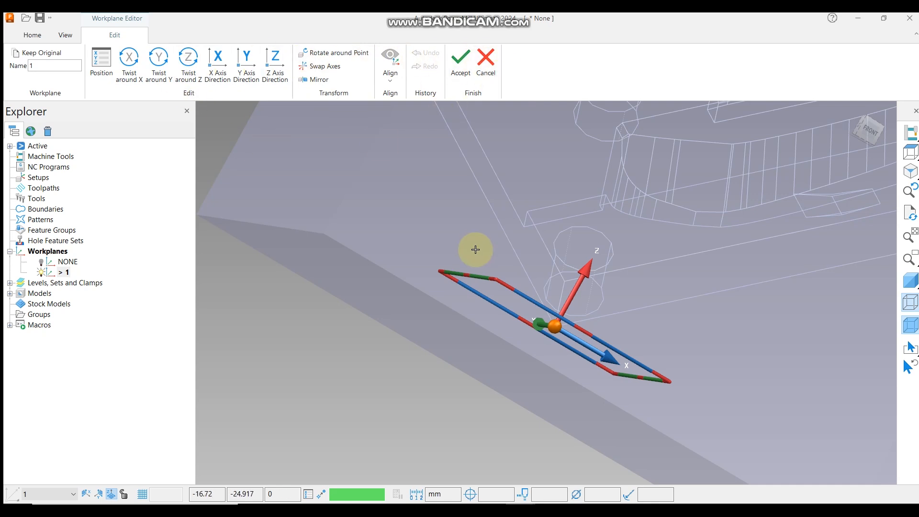
pyautogui.moveTo(474, 248); pyautogui.dragTo(439, 277, button='middle')
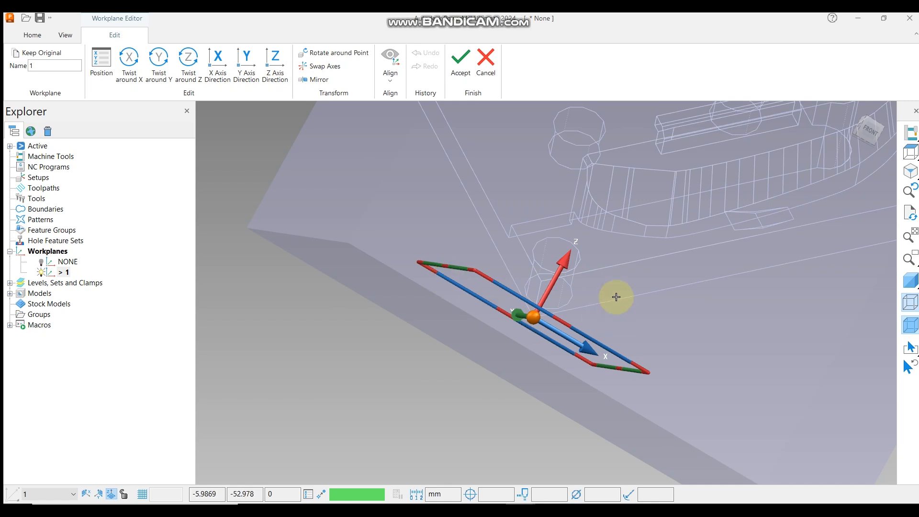
pyautogui.scroll(4, 532, 337)
pyautogui.moveTo(591, 254); pyautogui.dragTo(519, 262, button='middle')
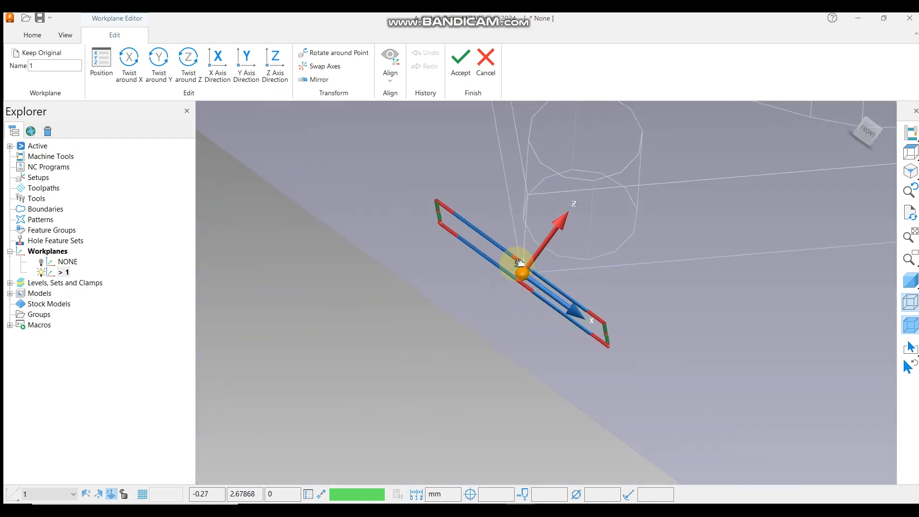
pyautogui.moveTo(633, 205); pyautogui.dragTo(550, 276, button='middle')
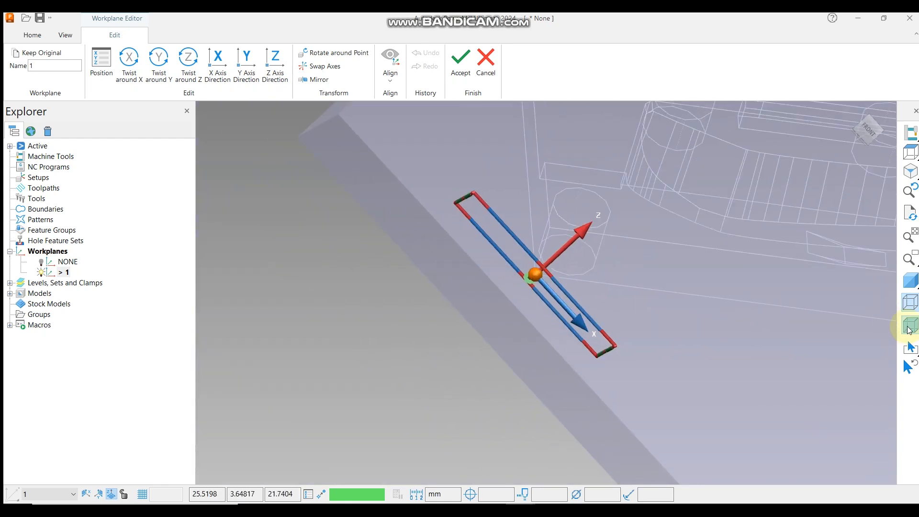
pyautogui.scroll(-3, 410, 269)
pyautogui.click(910, 323)
pyautogui.moveTo(558, 287)
pyautogui.mouseDown(button='middle')
pyautogui.moveTo(455, 191)
pyautogui.moveTo(471, 322)
pyautogui.moveTo(437, 281)
pyautogui.moveTo(539, 199)
pyautogui.moveTo(564, 250)
pyautogui.moveTo(554, 356)
pyautogui.moveTo(611, 263)
pyautogui.moveTo(488, 311)
pyautogui.moveTo(566, 277)
pyautogui.mouseUp(button='middle')
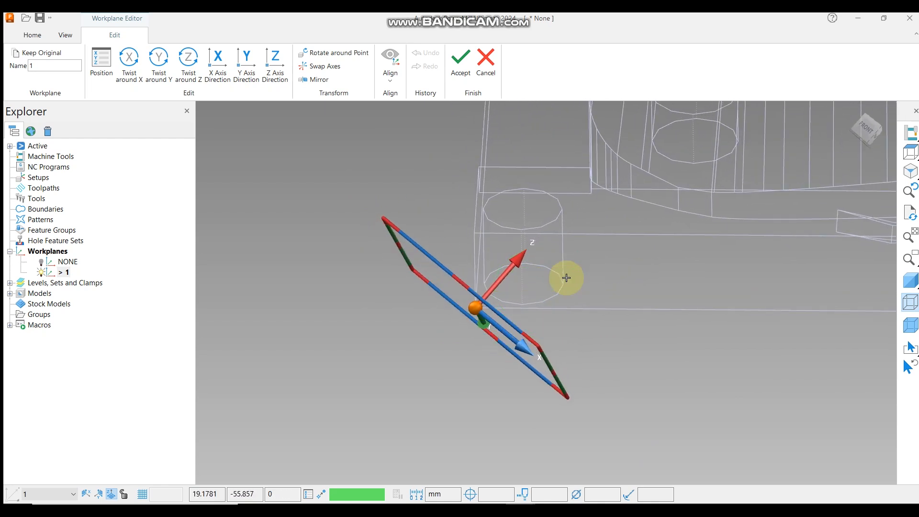
pyautogui.moveTo(550, 269); pyautogui.dragTo(595, 261, button='middle')
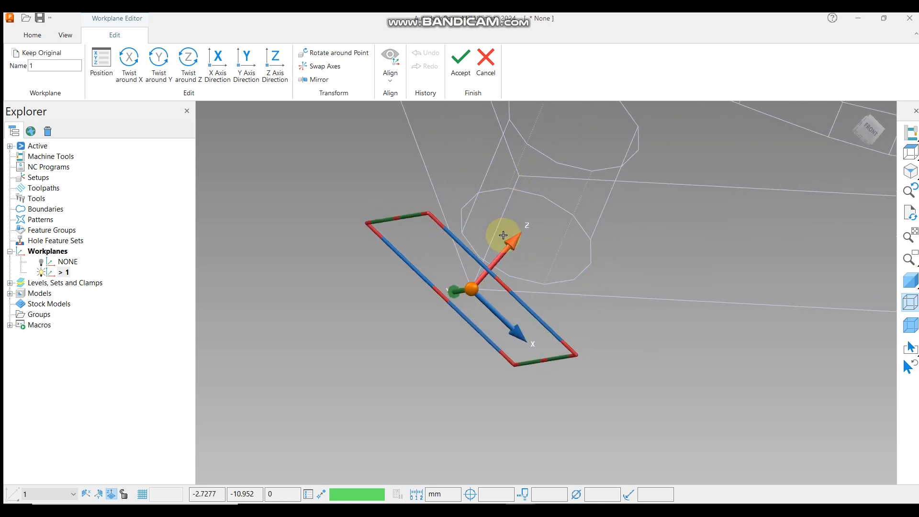
pyautogui.scroll(5, 508, 195)
pyautogui.scroll(-5, 528, 185)
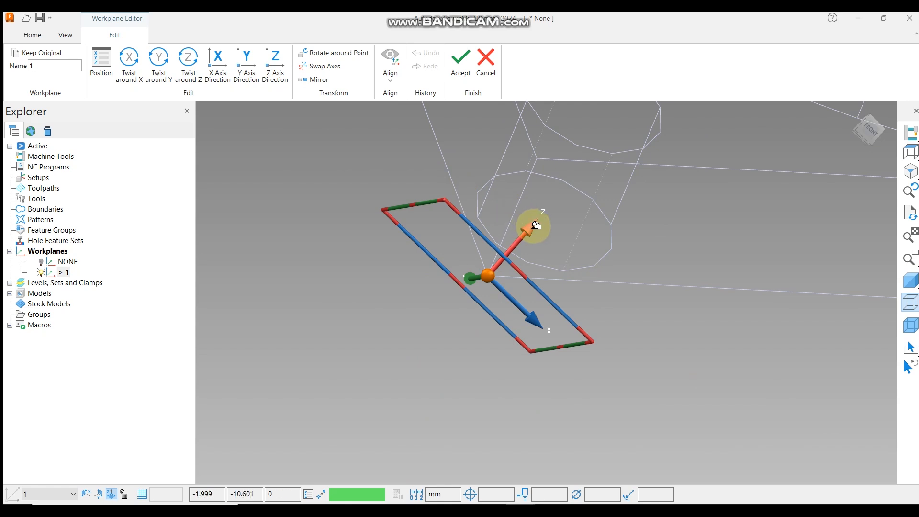
pyautogui.moveTo(535, 226); pyautogui.dragTo(528, 179)
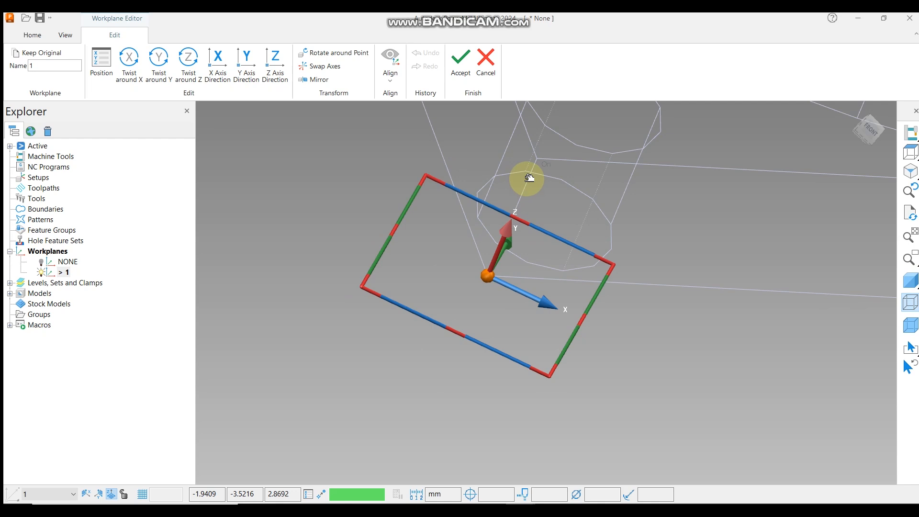
pyautogui.moveTo(530, 178); pyautogui.dragTo(546, 190)
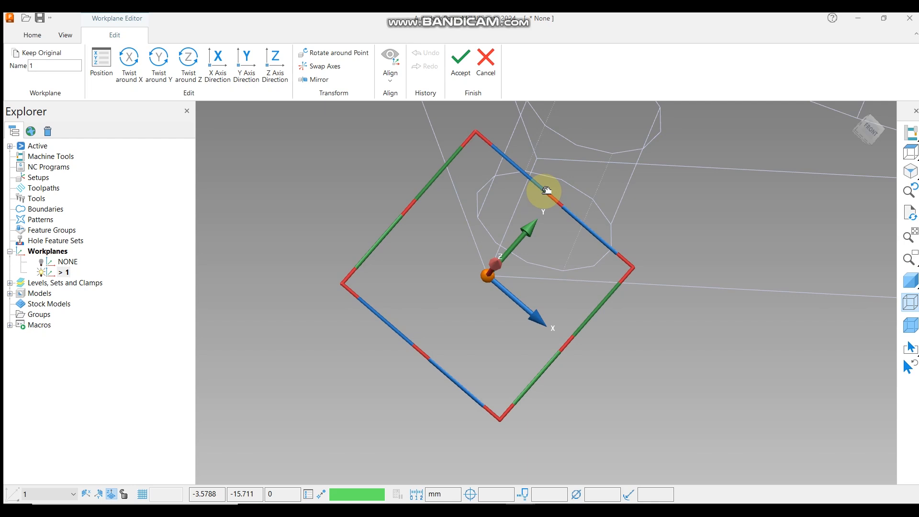
pyautogui.moveTo(546, 191); pyautogui.dragTo(533, 173)
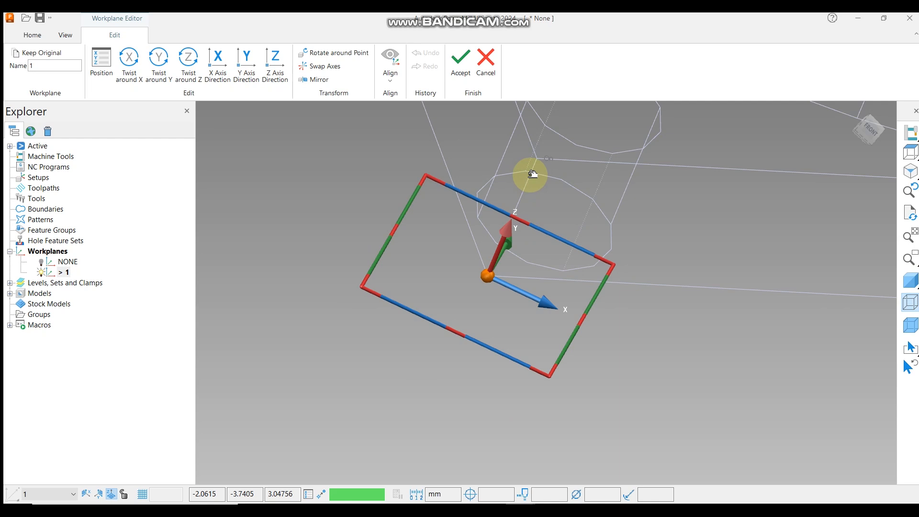
pyautogui.moveTo(533, 173); pyautogui.dragTo(529, 174)
pyautogui.scroll(5, 529, 175)
pyautogui.keyDown('shift'); pyautogui.moveTo(517, 265); pyautogui.dragTo(523, 168, button='middle'); pyautogui.keyUp('shift')
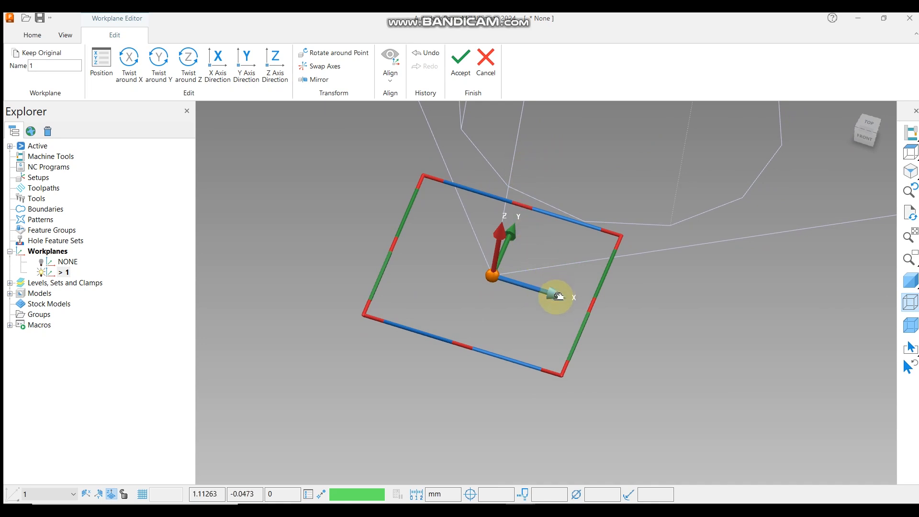
pyautogui.moveTo(557, 296); pyautogui.dragTo(685, 260)
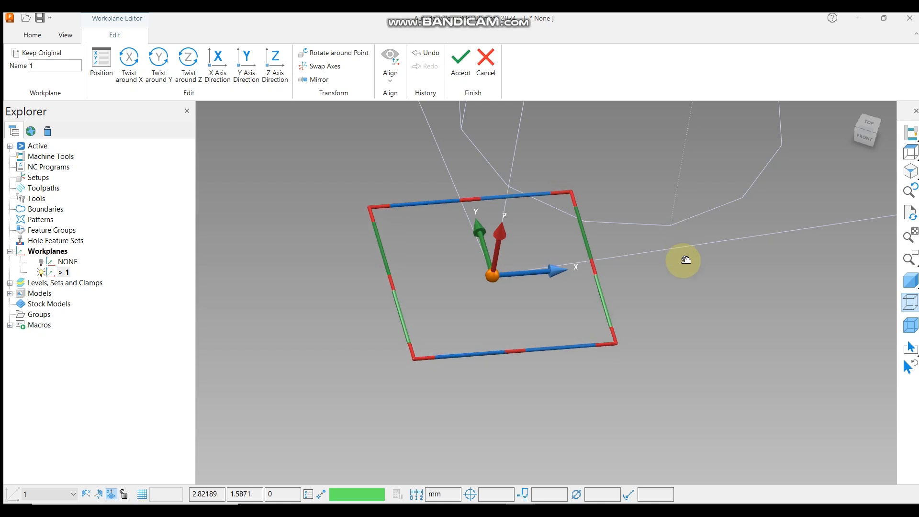
pyautogui.moveTo(685, 260); pyautogui.dragTo(728, 241)
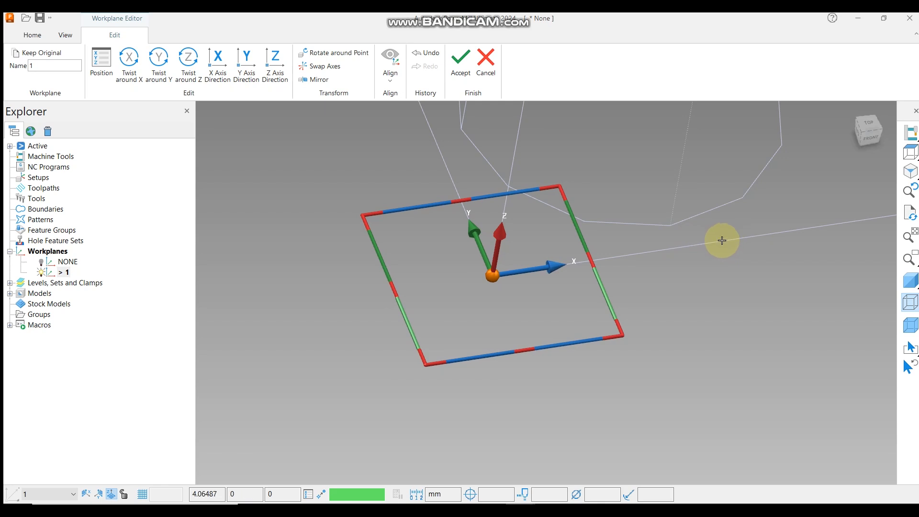
pyautogui.moveTo(442, 246); pyautogui.dragTo(488, 273, button='middle')
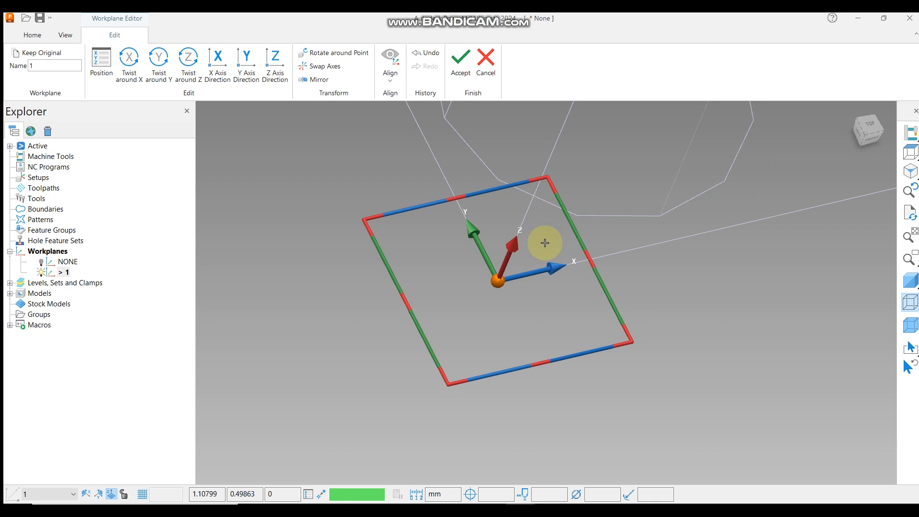
pyautogui.moveTo(523, 232); pyautogui.dragTo(523, 262, button='middle')
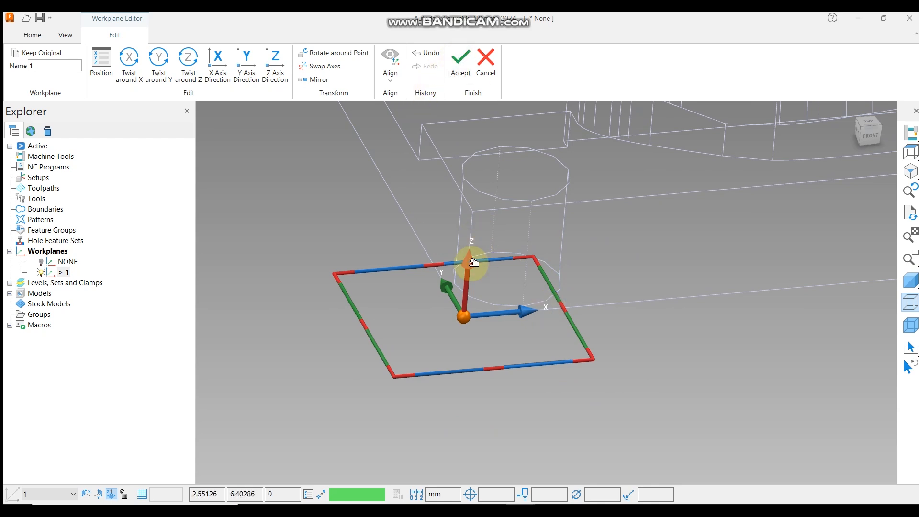
pyautogui.click(460, 62)
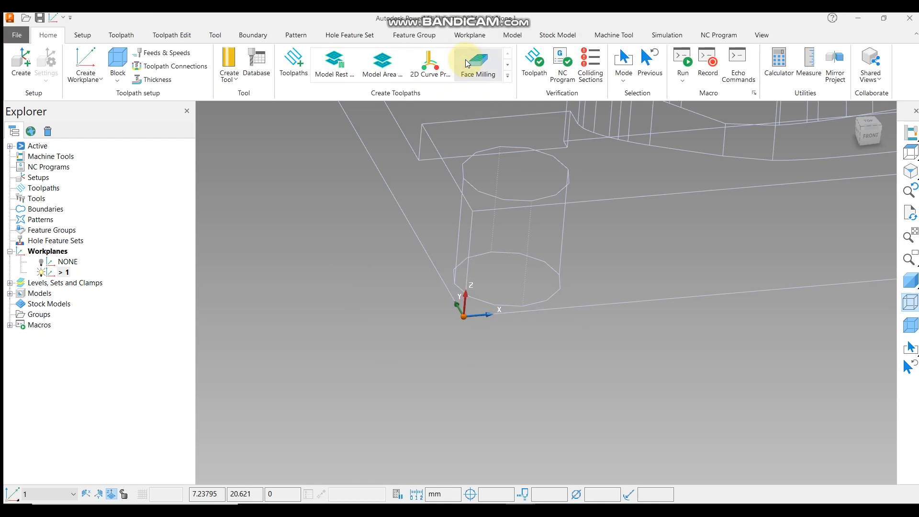
# Switch the model display back to shaded.
pyautogui.scroll(-6, 472, 323)
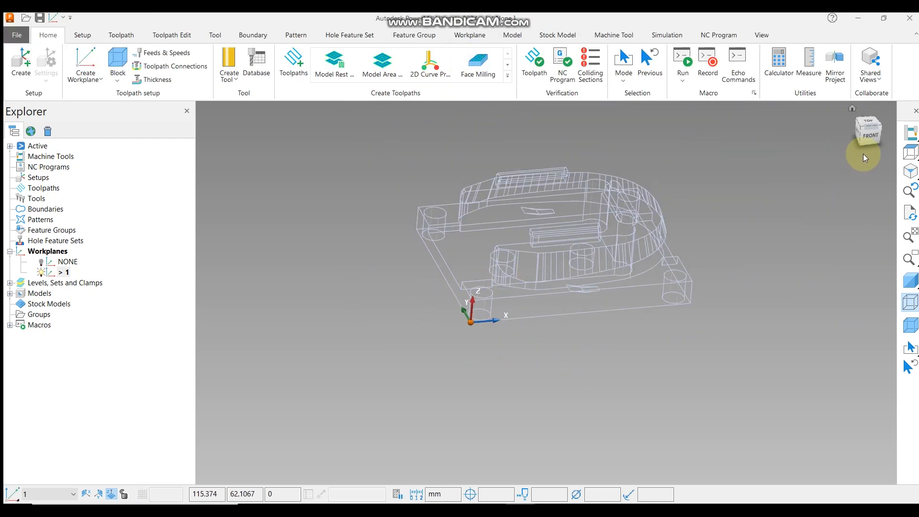
pyautogui.click(912, 154)
pyautogui.scroll(6, 449, 352)
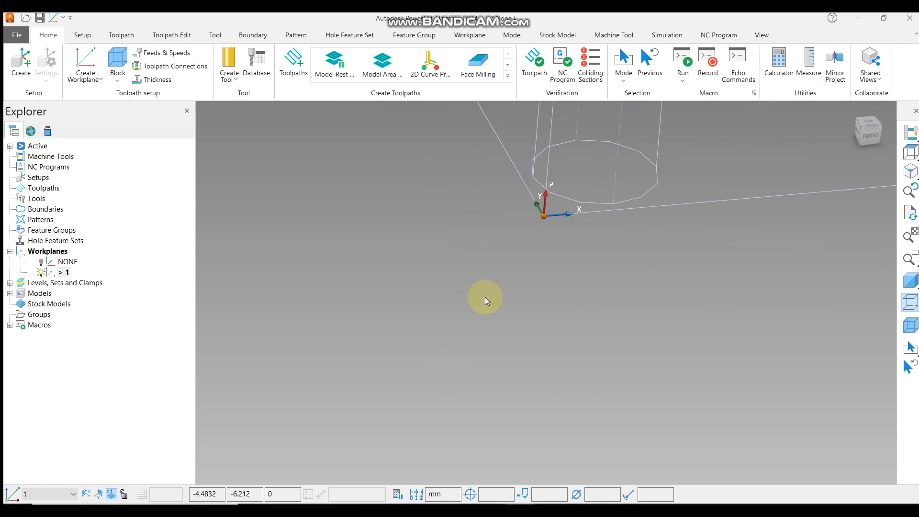
pyautogui.scroll(-5, 472, 283)
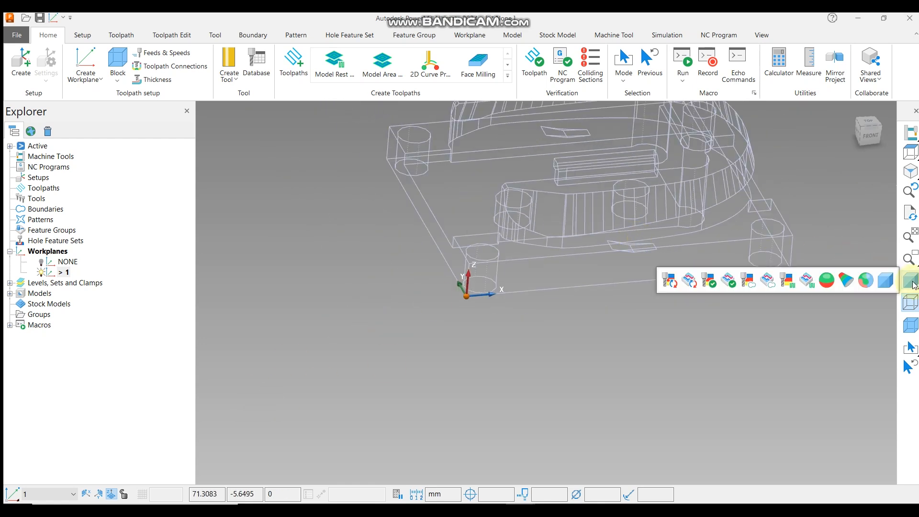
pyautogui.click(913, 283)
pyautogui.click(910, 299)
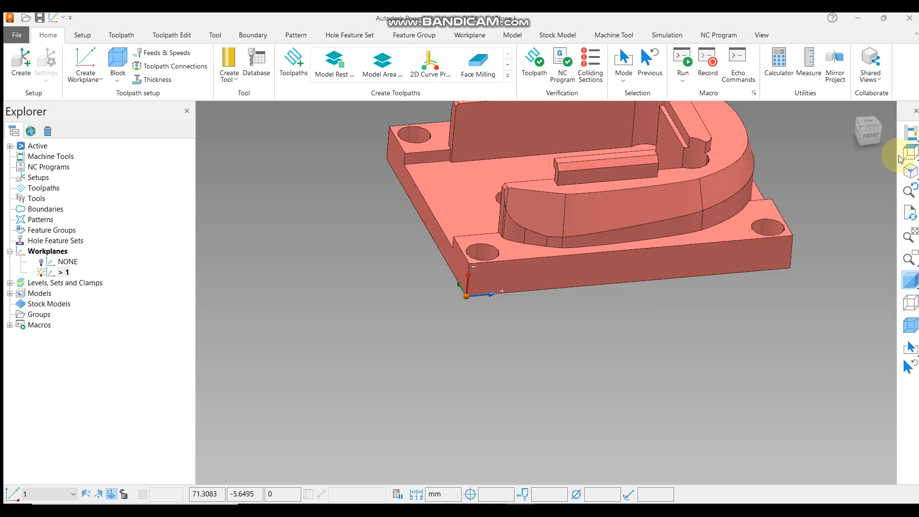
# Rotate and zoom around the model to inspect the workplane's position at the model's bottom corner.
pyautogui.click(910, 153)
pyautogui.scroll(-3, 612, 226)
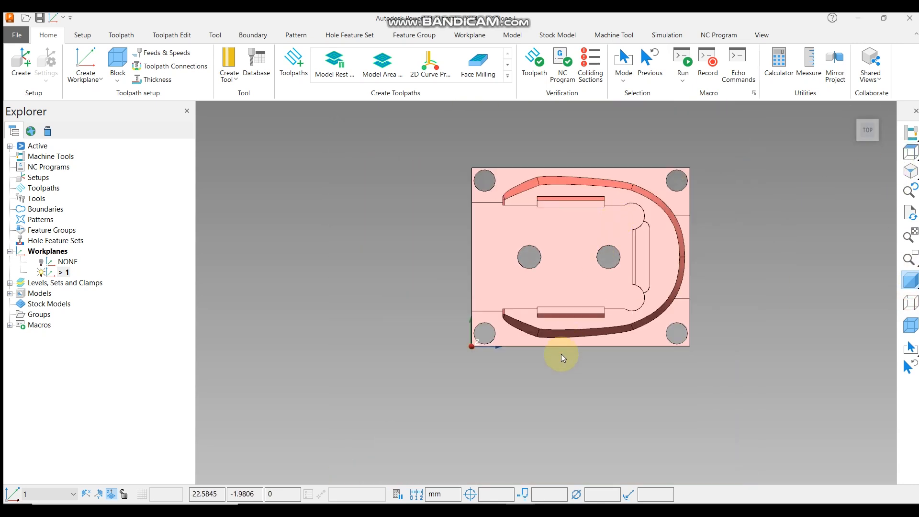
pyautogui.moveTo(561, 354); pyautogui.dragTo(590, 292, button='middle')
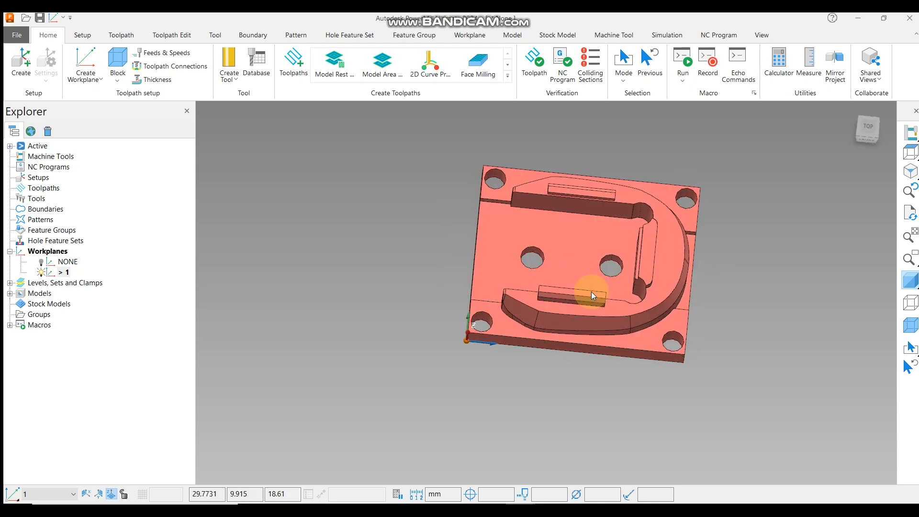
pyautogui.moveTo(623, 331); pyautogui.dragTo(646, 259, button='middle')
pyautogui.moveTo(647, 271); pyautogui.dragTo(583, 306, button='middle')
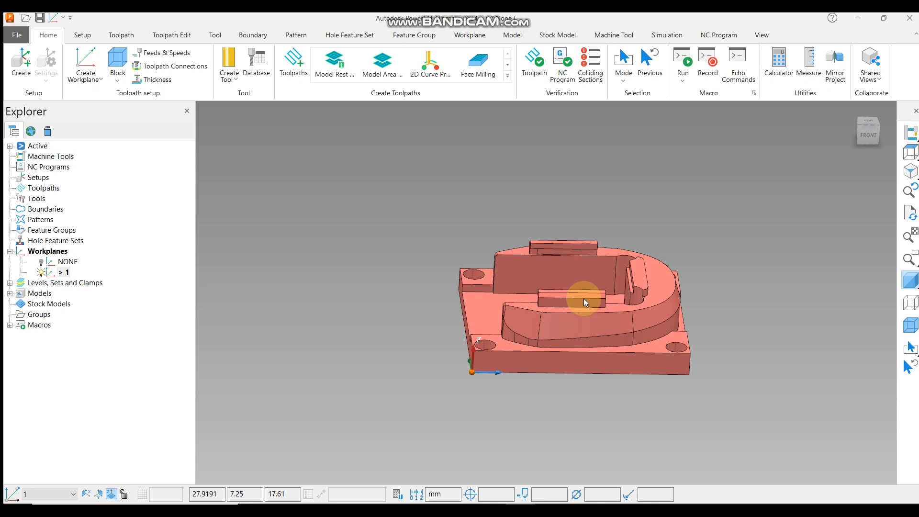
pyautogui.scroll(5, 471, 359)
pyautogui.scroll(-4, 459, 306)
pyautogui.moveTo(461, 307); pyautogui.dragTo(486, 299, button='middle')
pyautogui.scroll(-3, 582, 348)
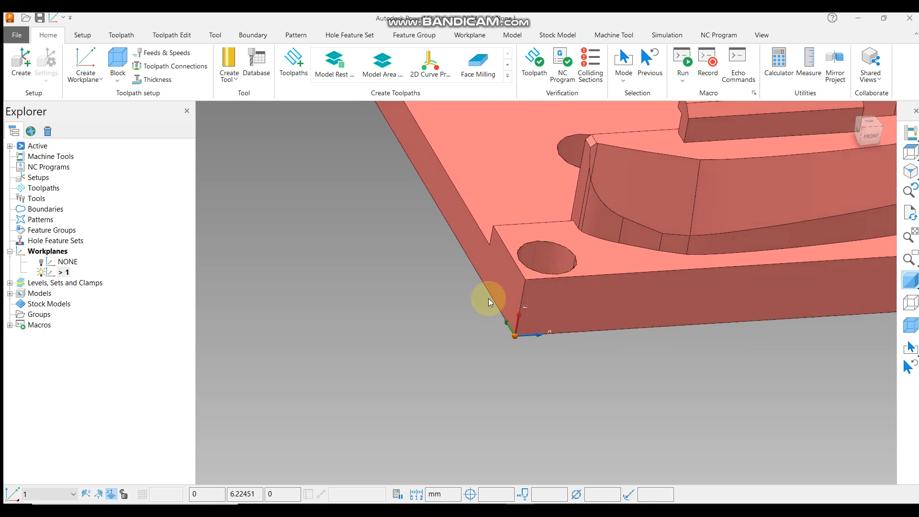
pyautogui.scroll(-4, 486, 306)
pyautogui.scroll(5, 487, 312)
pyautogui.scroll(-4, 487, 312)
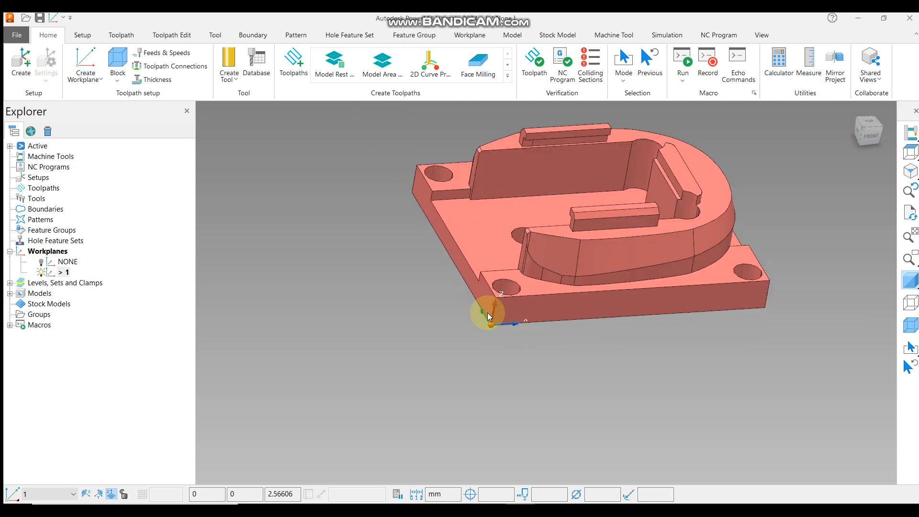
pyautogui.scroll(3, 487, 312)
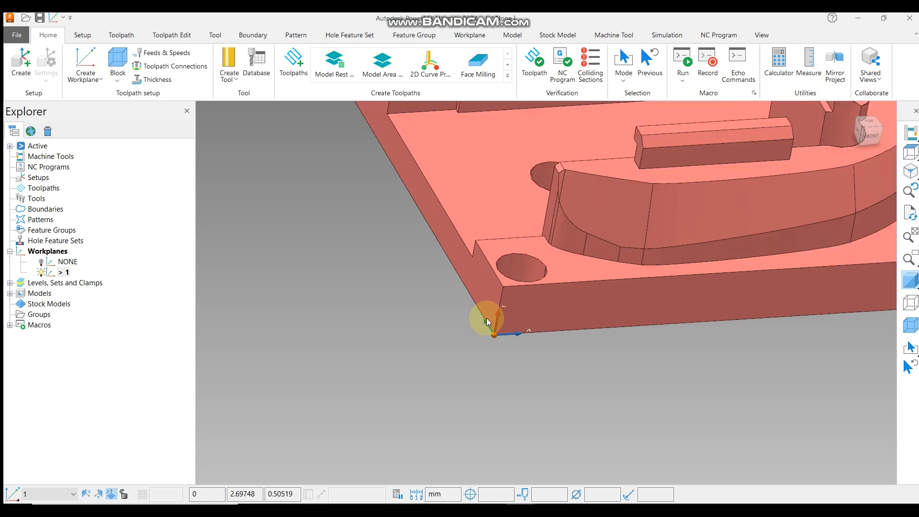
pyautogui.click(488, 286)
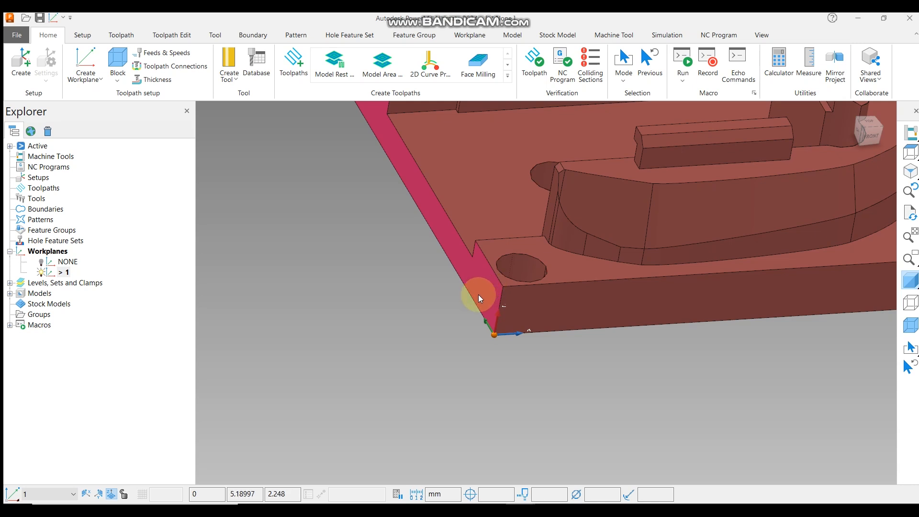
pyautogui.scroll(-3, 474, 294)
pyautogui.scroll(3, 477, 291)
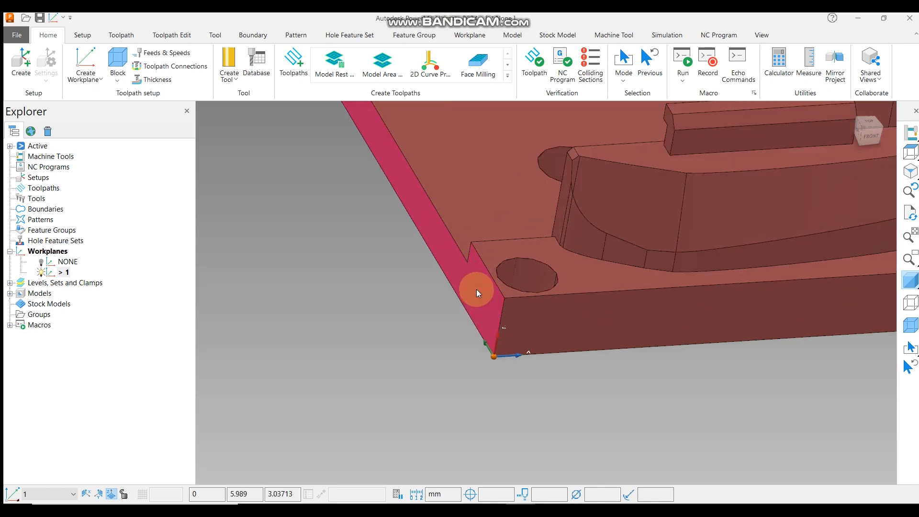
# Open the properties of the selected side face of the model and examine its extents.
pyautogui.rightClick(476, 292)
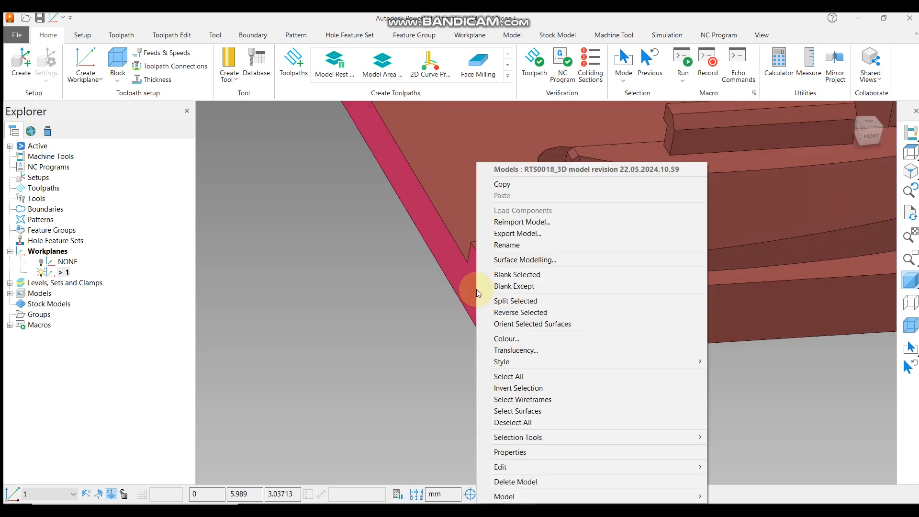
pyautogui.click(524, 451)
pyautogui.moveTo(303, 329); pyautogui.dragTo(341, 211)
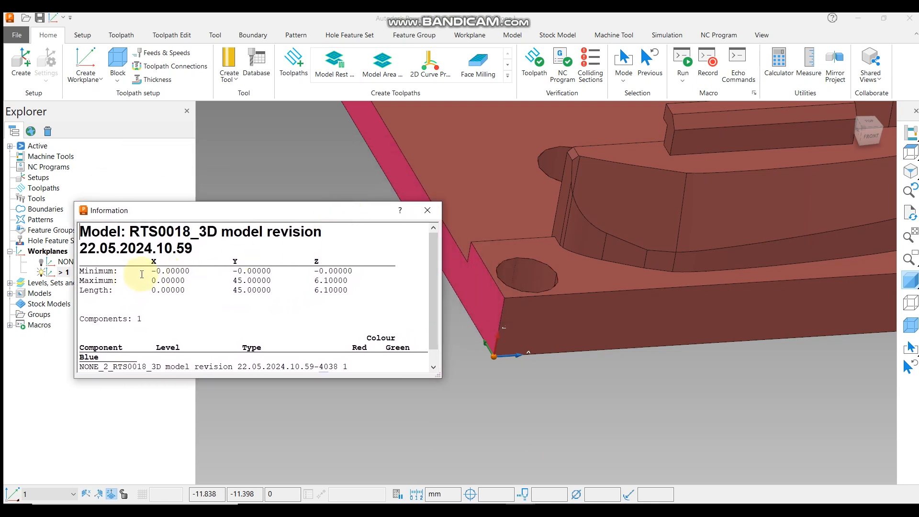
pyautogui.scroll(-5, 734, 311)
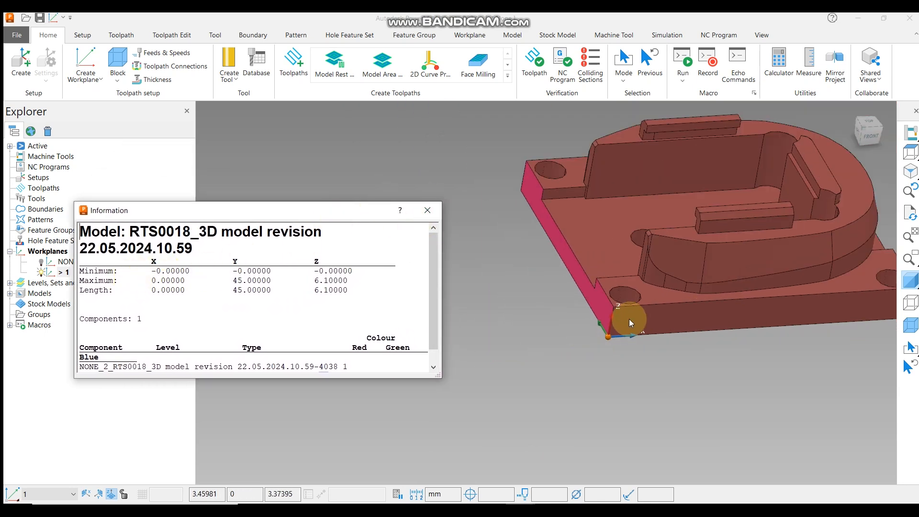
pyautogui.scroll(4, 628, 319)
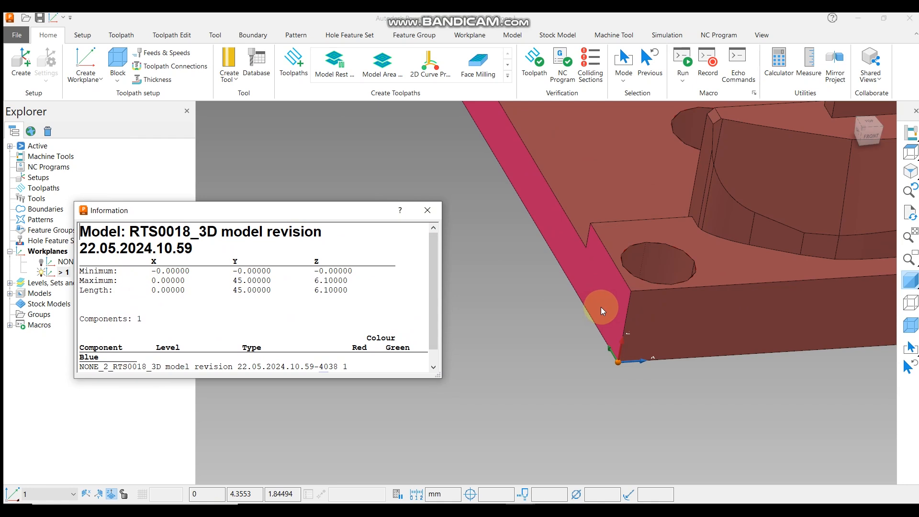
pyautogui.scroll(-1, 689, 309)
pyautogui.moveTo(151, 269); pyautogui.dragTo(207, 272)
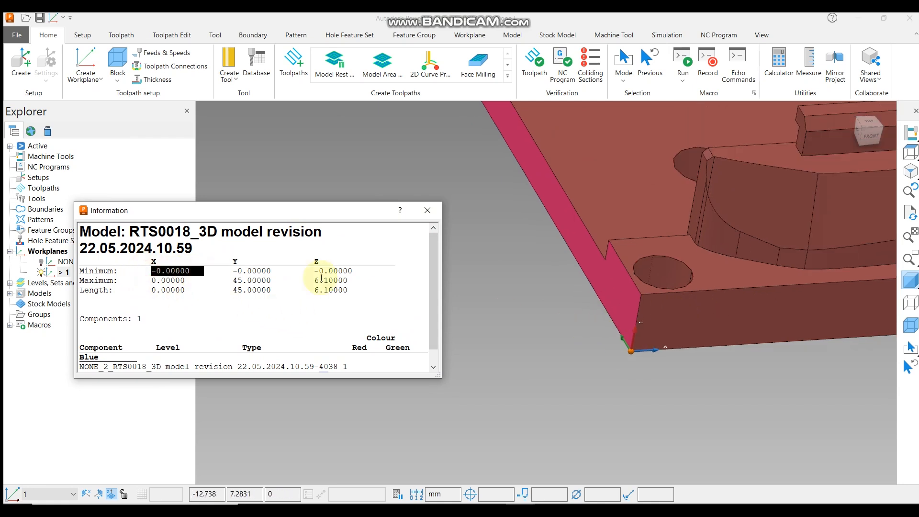
pyautogui.click(608, 272)
pyautogui.moveTo(149, 270); pyautogui.dragTo(167, 282)
pyautogui.scroll(-3, 625, 287)
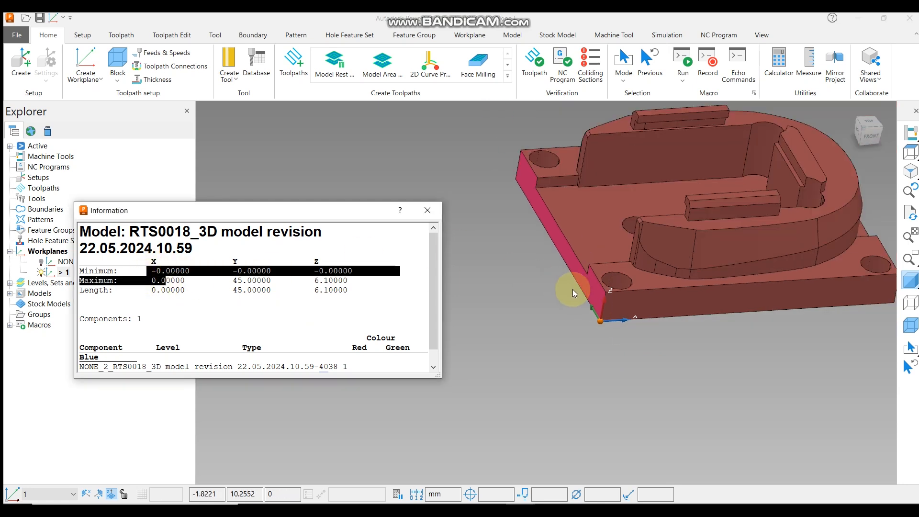
pyautogui.scroll(5, 598, 320)
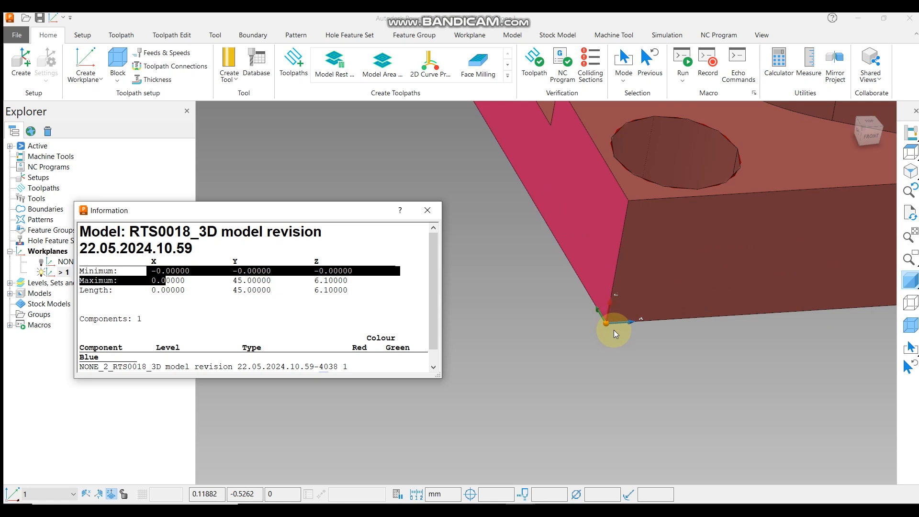
pyautogui.scroll(-3, 608, 328)
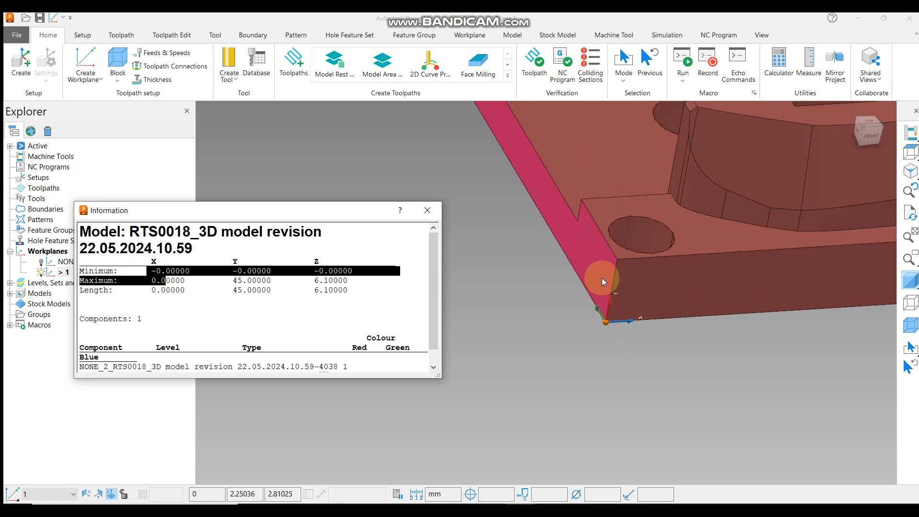
pyautogui.click(150, 272)
pyautogui.moveTo(152, 272); pyautogui.dragTo(191, 292)
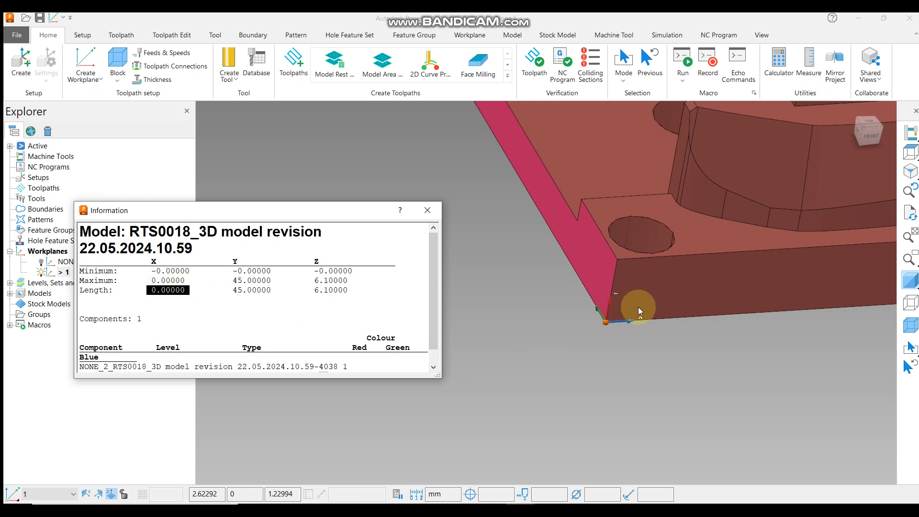
# Select the model's front face and view its properties to check its extents.
pyautogui.click(652, 292)
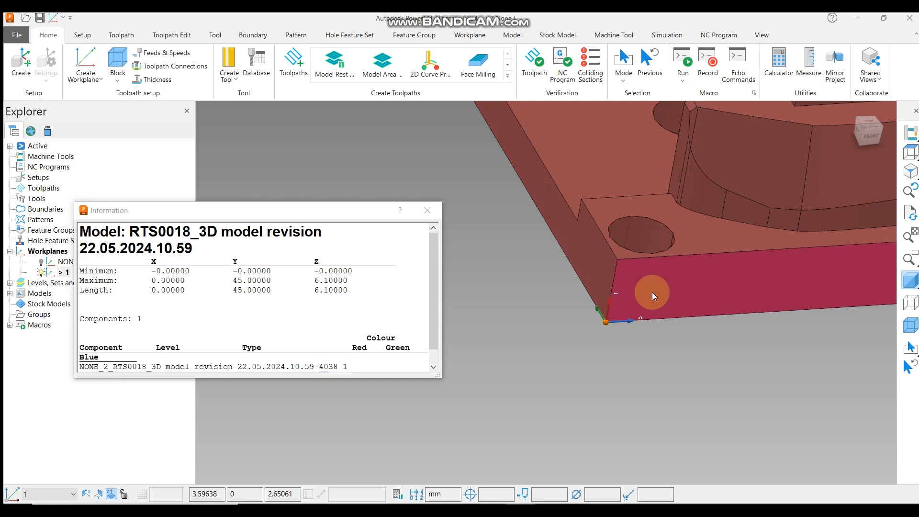
pyautogui.moveTo(652, 292); pyautogui.dragTo(850, 188, button='middle')
pyautogui.click(911, 155)
pyautogui.scroll(-5, 724, 291)
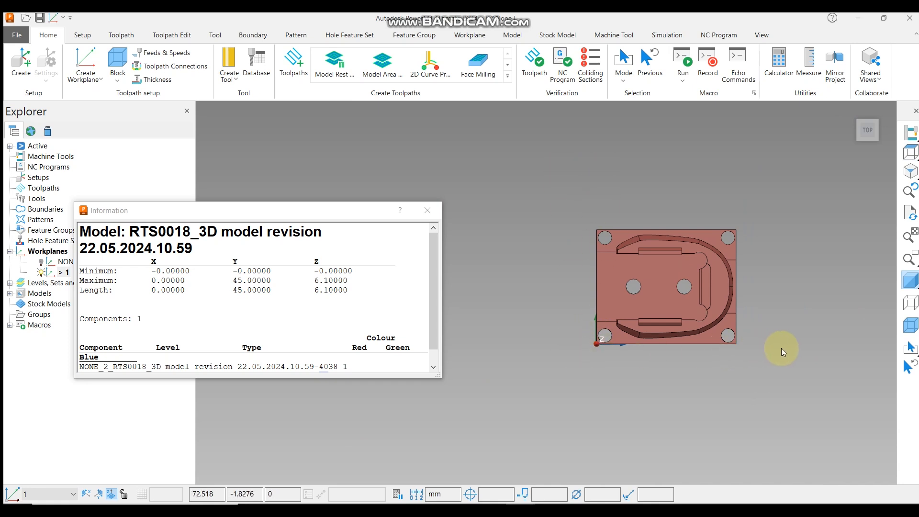
pyautogui.moveTo(676, 365); pyautogui.dragTo(665, 219, button='middle')
pyautogui.scroll(4, 637, 292)
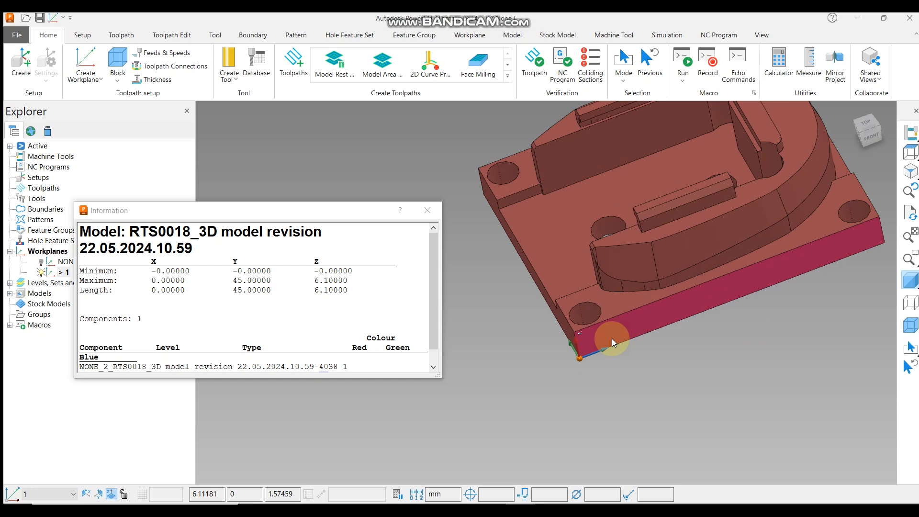
pyautogui.rightClick(612, 337)
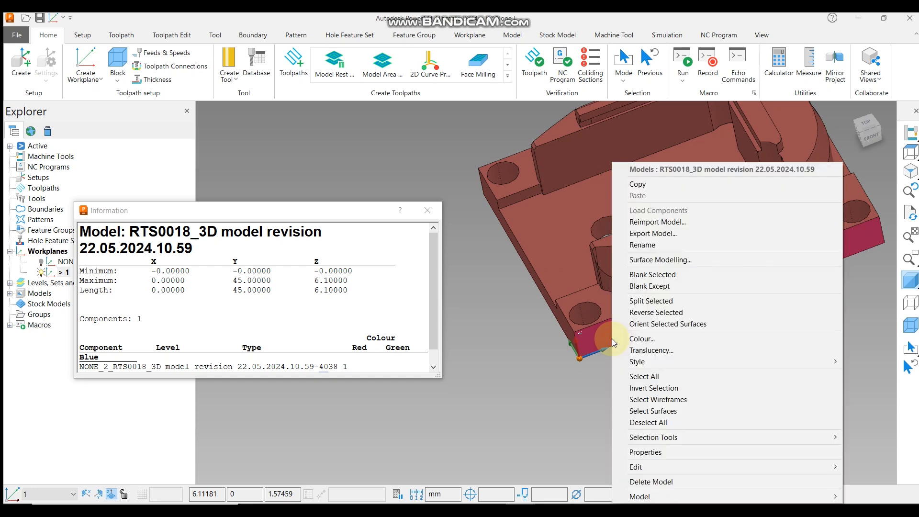
pyautogui.click(645, 452)
pyautogui.moveTo(231, 273); pyautogui.dragTo(276, 280)
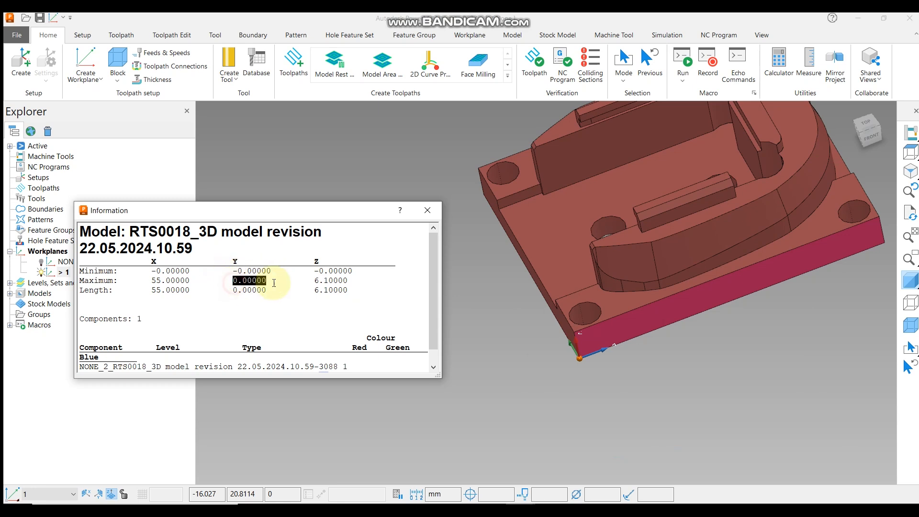
pyautogui.moveTo(593, 253); pyautogui.dragTo(640, 248, button='middle')
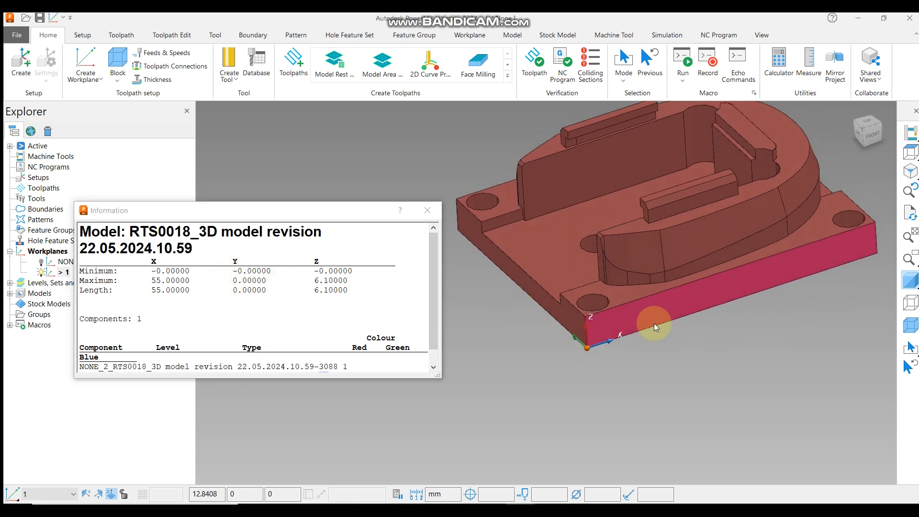
pyautogui.click(228, 289)
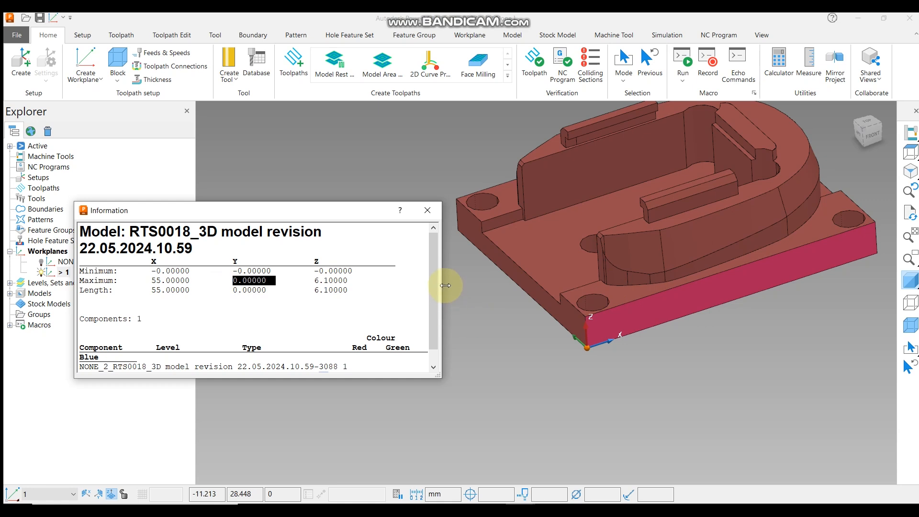
pyautogui.click(426, 208)
# Select the model's bottom face, view its properties, and close the information window.
pyautogui.moveTo(593, 302); pyautogui.dragTo(625, 186, button='middle')
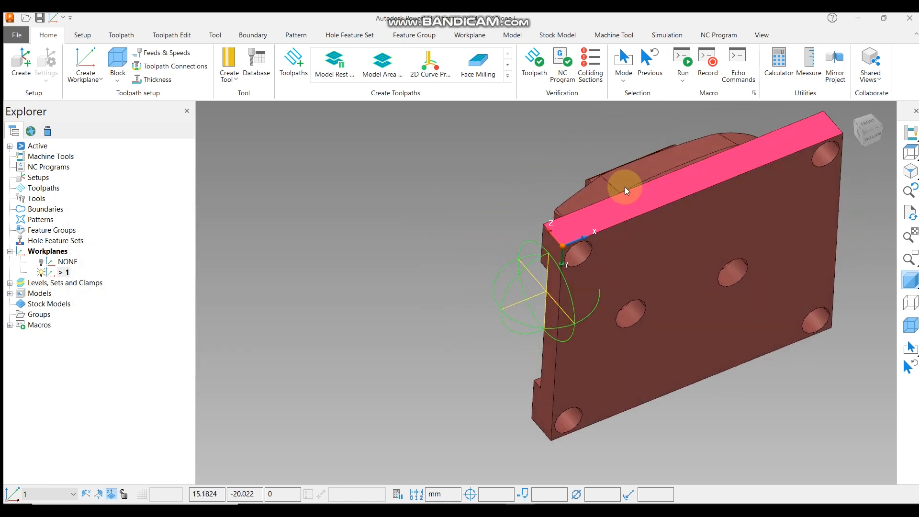
pyautogui.scroll(5, 556, 247)
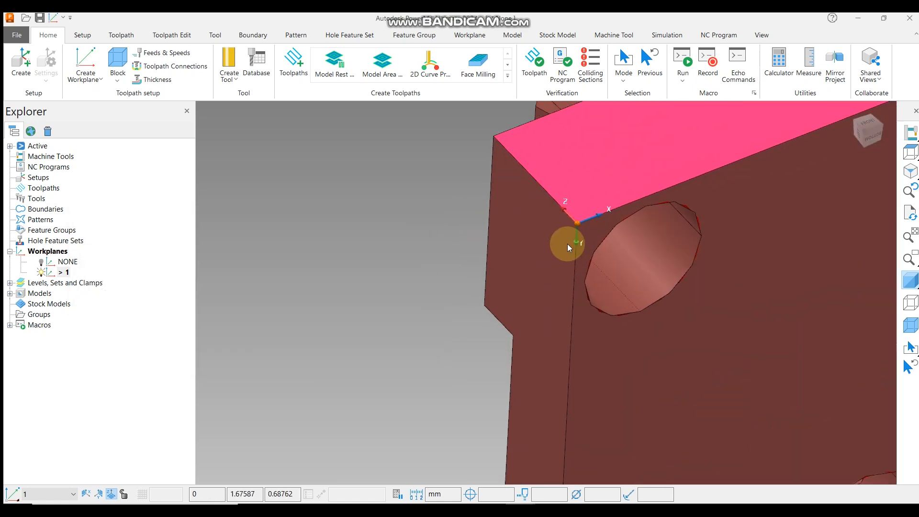
pyautogui.click(733, 308)
pyautogui.scroll(-4, 512, 267)
pyautogui.scroll(-3, 512, 266)
pyautogui.rightClick(619, 266)
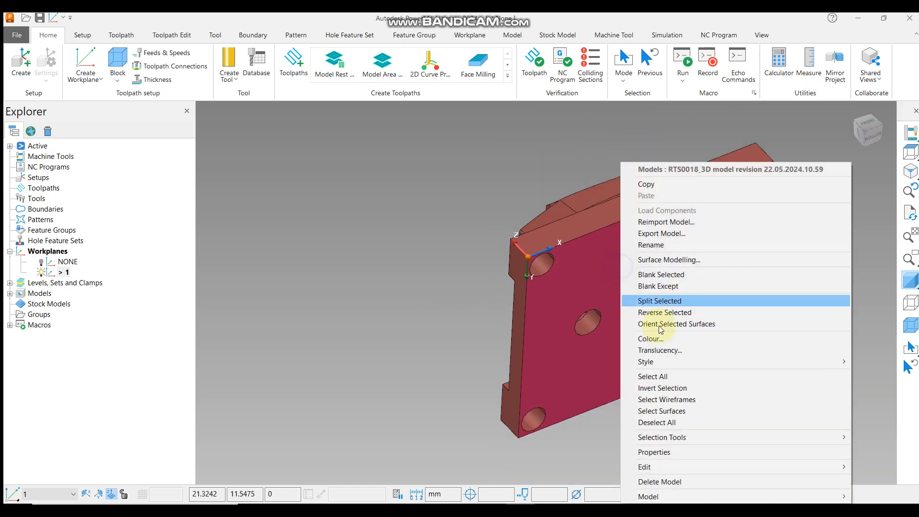
pyautogui.click(675, 453)
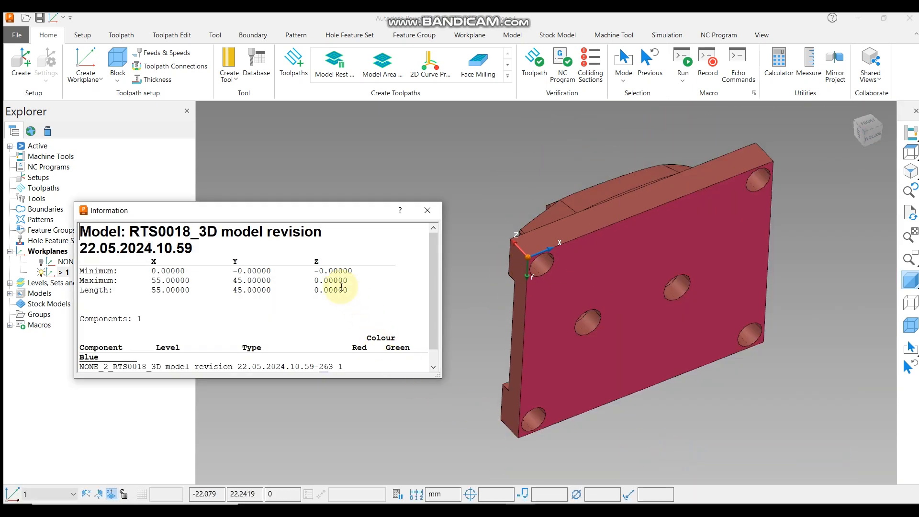
pyautogui.moveTo(314, 271); pyautogui.dragTo(340, 304)
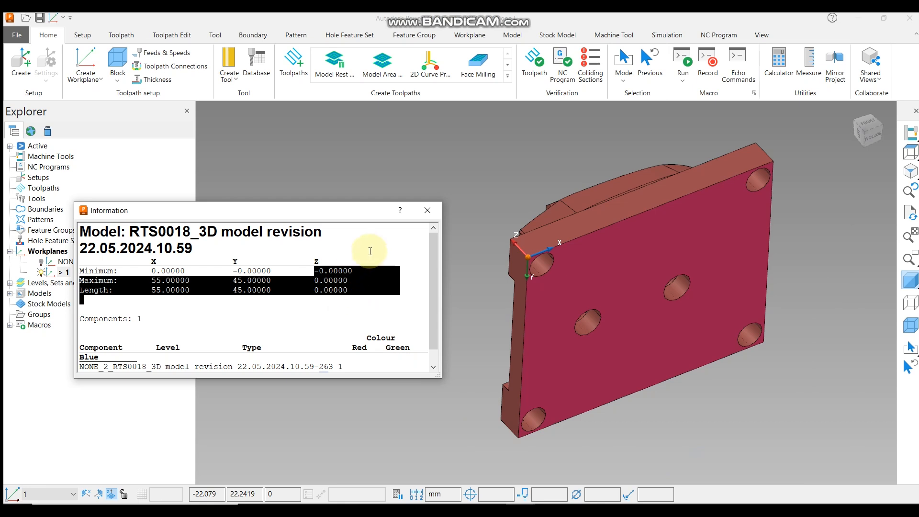
pyautogui.click(439, 210)
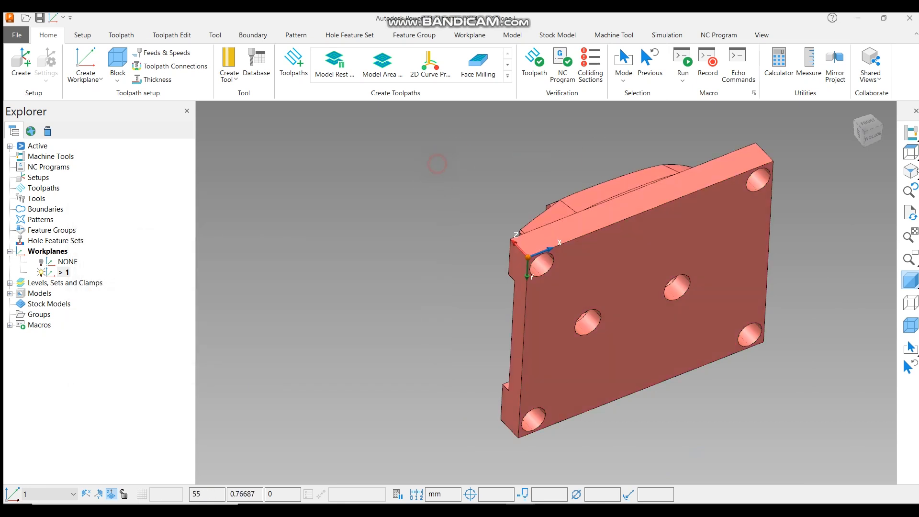
pyautogui.click(910, 152)
pyautogui.moveTo(910, 152)
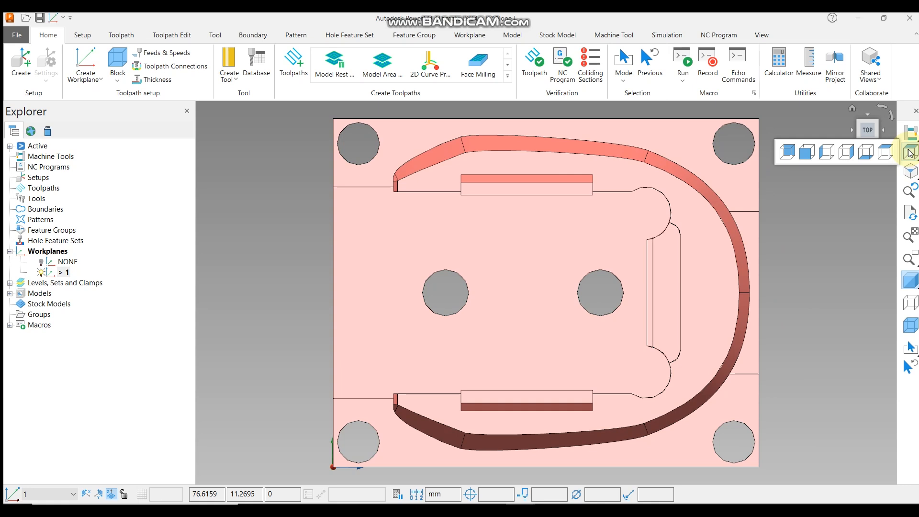
pyautogui.scroll(-3, 622, 282)
pyautogui.moveTo(621, 281); pyautogui.dragTo(593, 221, button='middle')
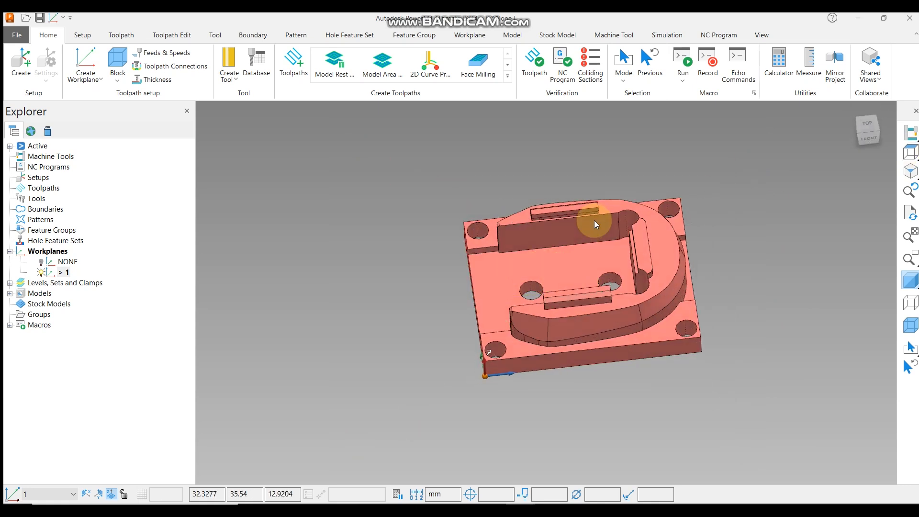
pyautogui.moveTo(478, 317); pyautogui.dragTo(543, 222, button='middle')
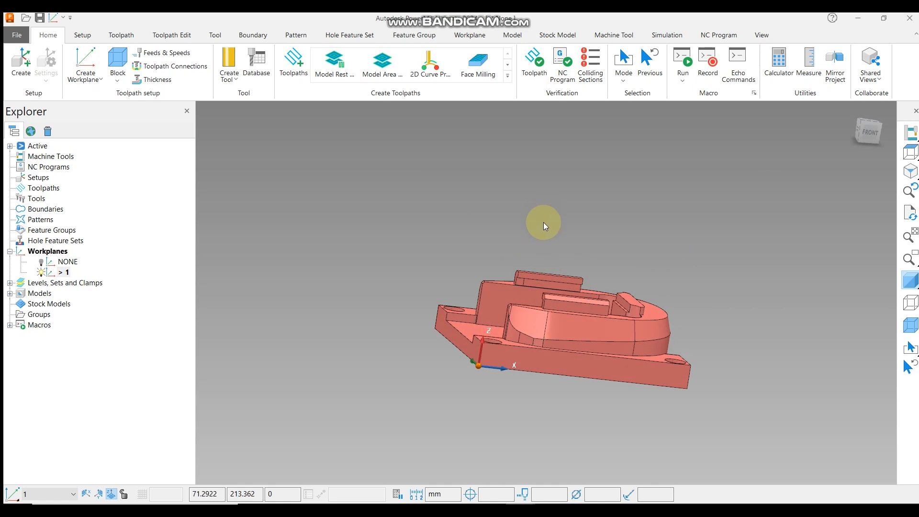
# Use Multiple Workplanes to place five workplanes at points across the model's top, then accept.
pyautogui.click(86, 75)
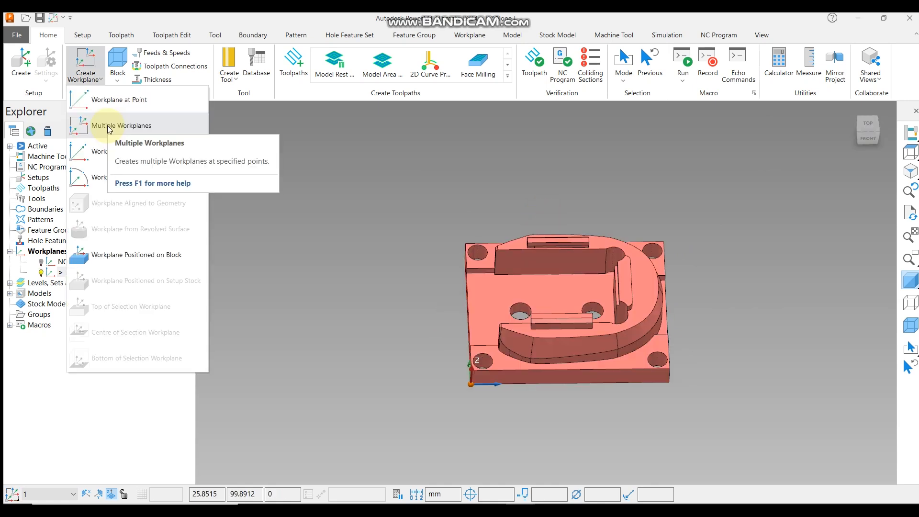
pyautogui.click(107, 125)
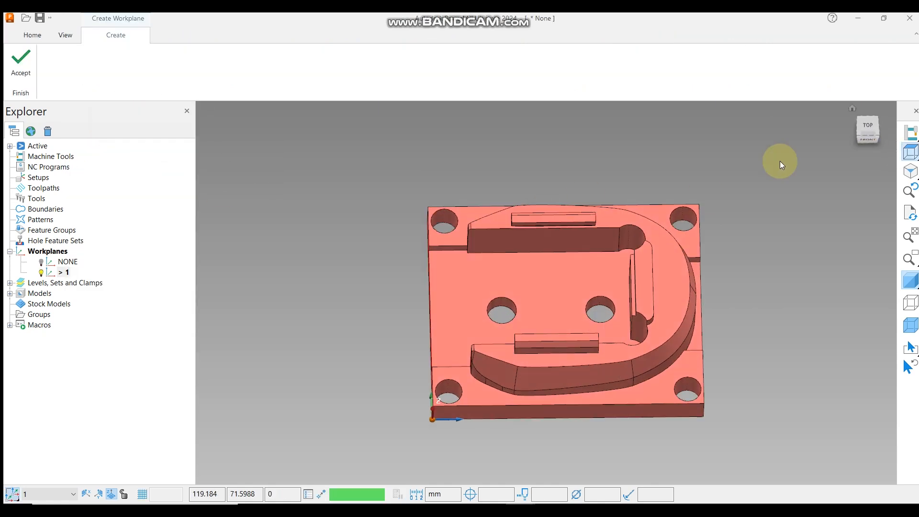
pyautogui.scroll(-1, 471, 217)
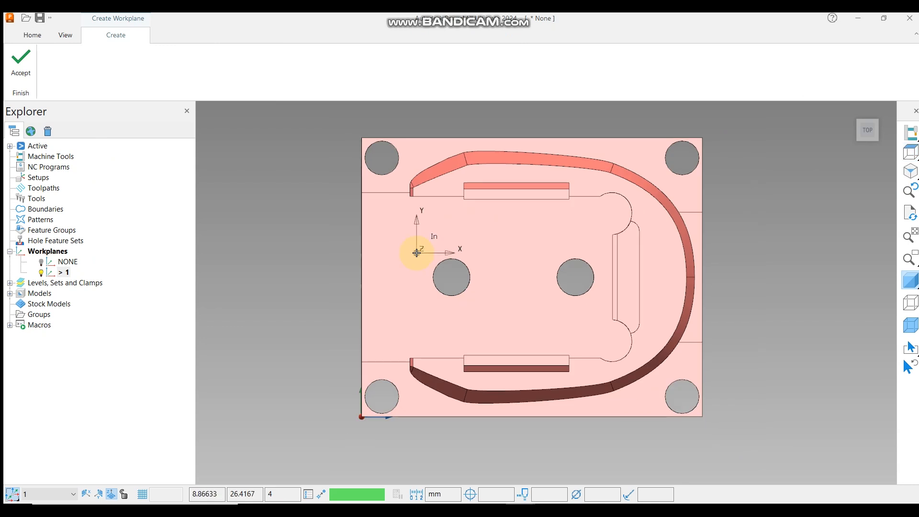
pyautogui.scroll(-2, 417, 253)
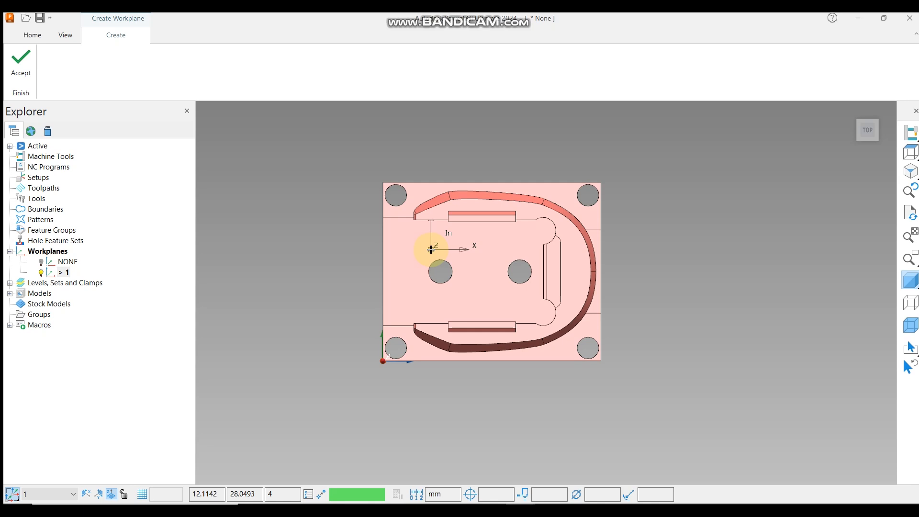
pyautogui.moveTo(430, 249); pyautogui.dragTo(568, 254)
pyautogui.click(567, 255)
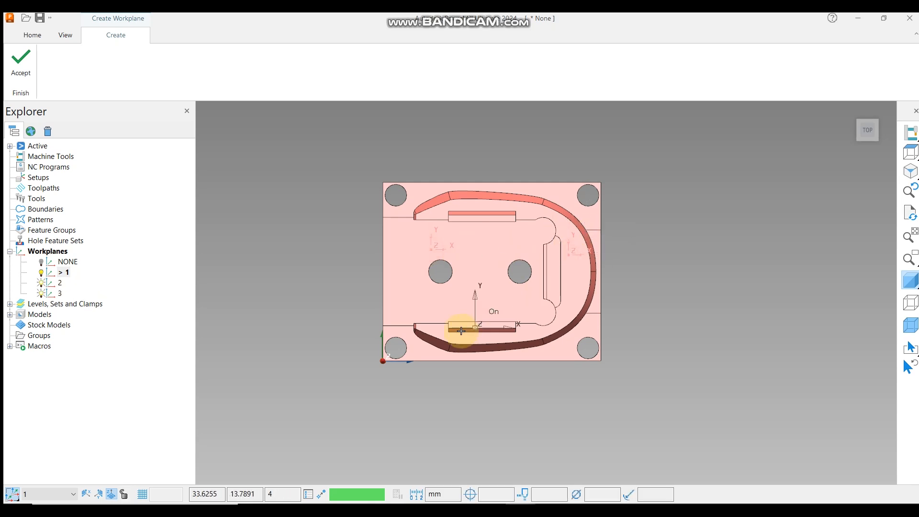
pyautogui.click(468, 303)
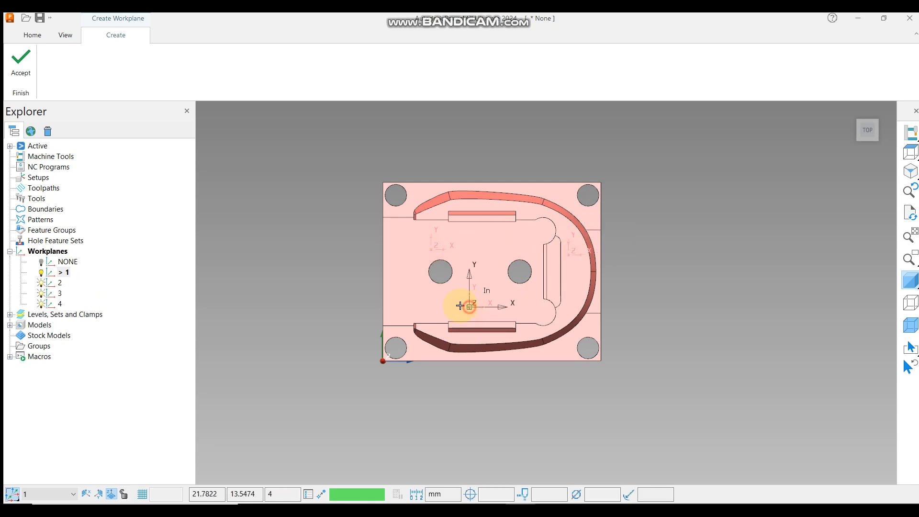
pyautogui.click(404, 279)
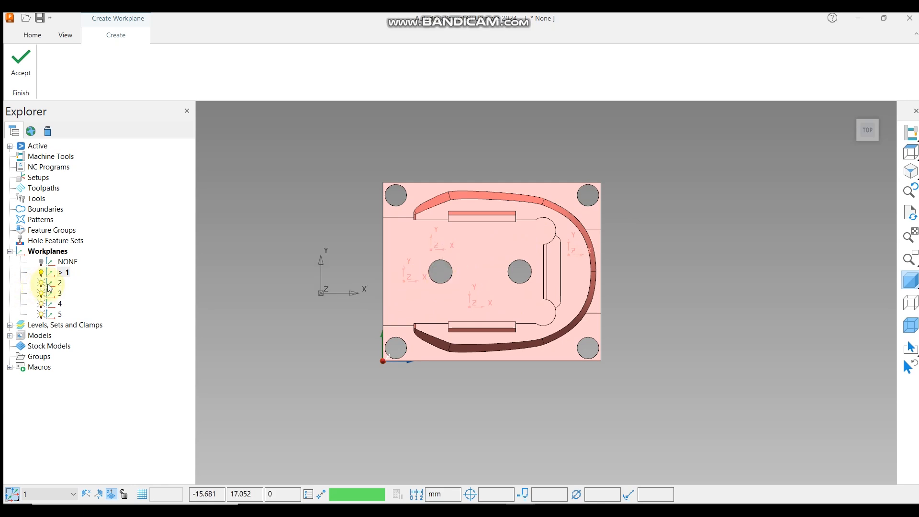
pyautogui.click(480, 255)
pyautogui.moveTo(529, 308); pyautogui.dragTo(541, 242, button='middle')
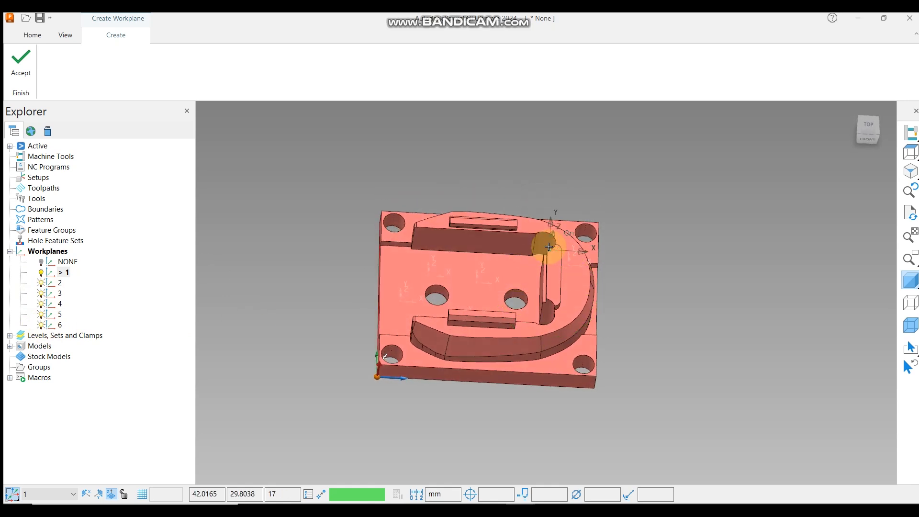
pyautogui.click(20, 57)
# Start Workplane from Three Points and switch off the display of workplanes 2 to 6.
pyautogui.moveTo(381, 234); pyautogui.dragTo(381, 242, button='middle')
pyautogui.click(92, 81)
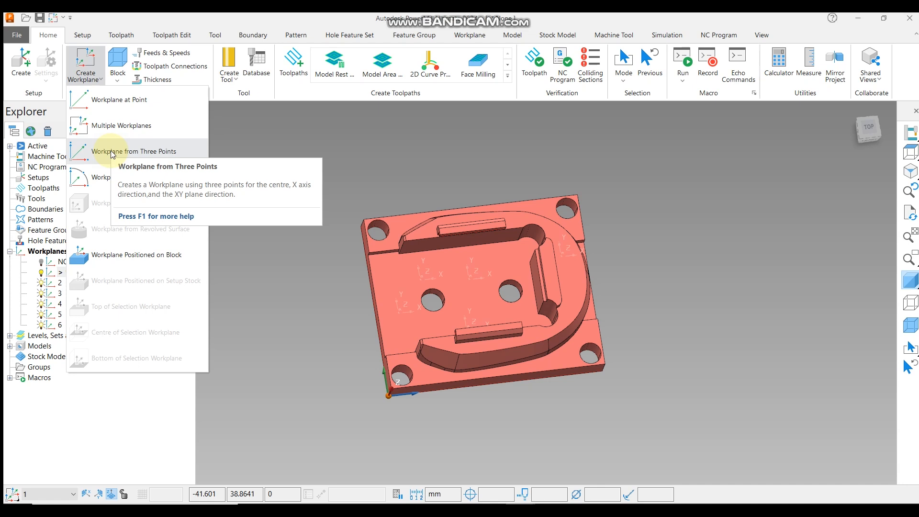
pyautogui.click(112, 153)
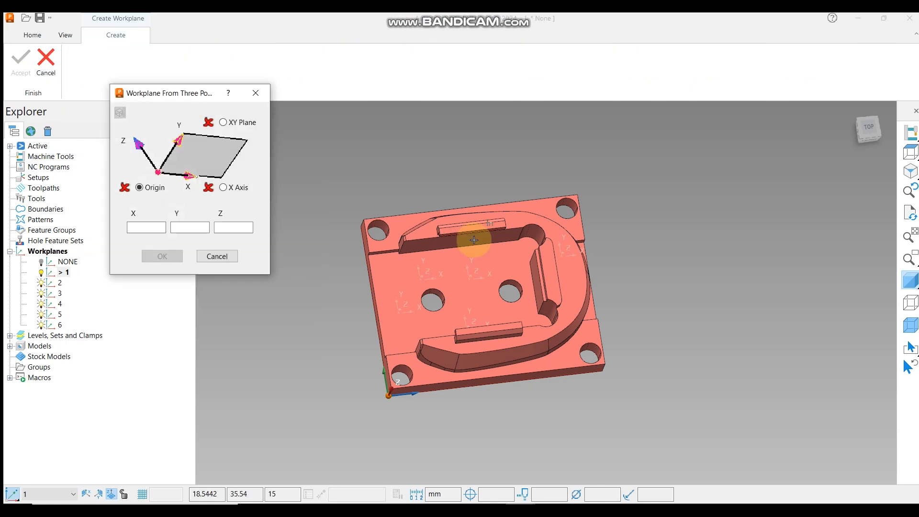
pyautogui.scroll(2, 665, 233)
pyautogui.scroll(-3, 665, 233)
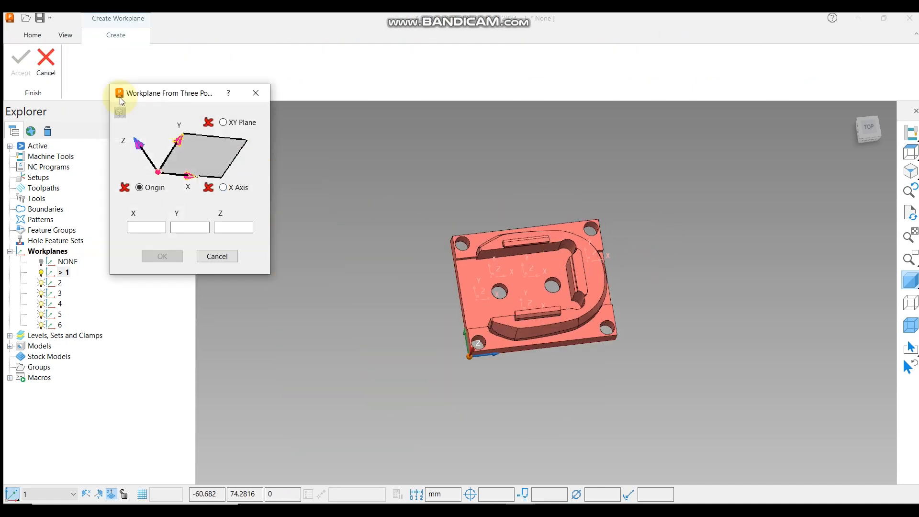
pyautogui.scroll(2, 570, 324)
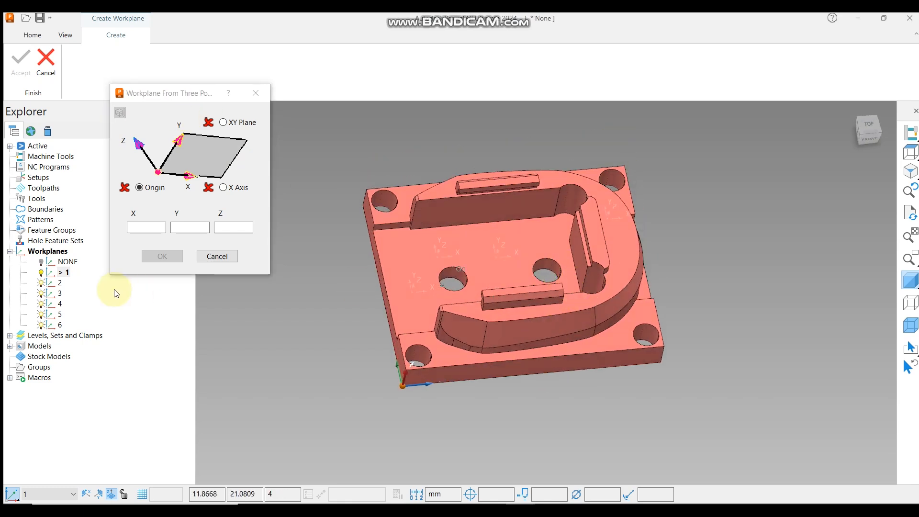
pyautogui.click(43, 293)
pyautogui.click(42, 303)
pyautogui.click(42, 314)
pyautogui.click(42, 325)
pyautogui.click(41, 283)
# Pick the origin, X-axis and XY-plane points on the corner of the lower step beside a corner hole, and confirm the workplane.
pyautogui.moveTo(519, 266); pyautogui.dragTo(537, 242, button='middle')
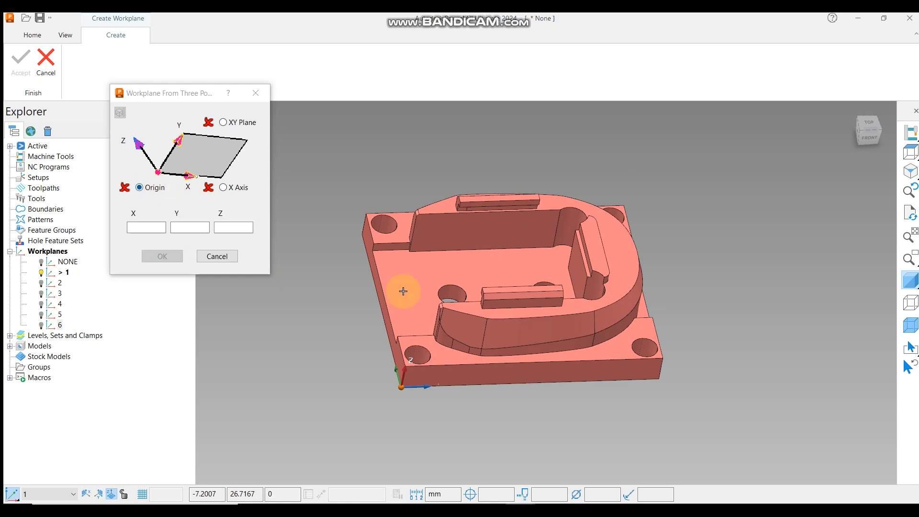
pyautogui.moveTo(601, 302); pyautogui.dragTo(475, 277, button='middle')
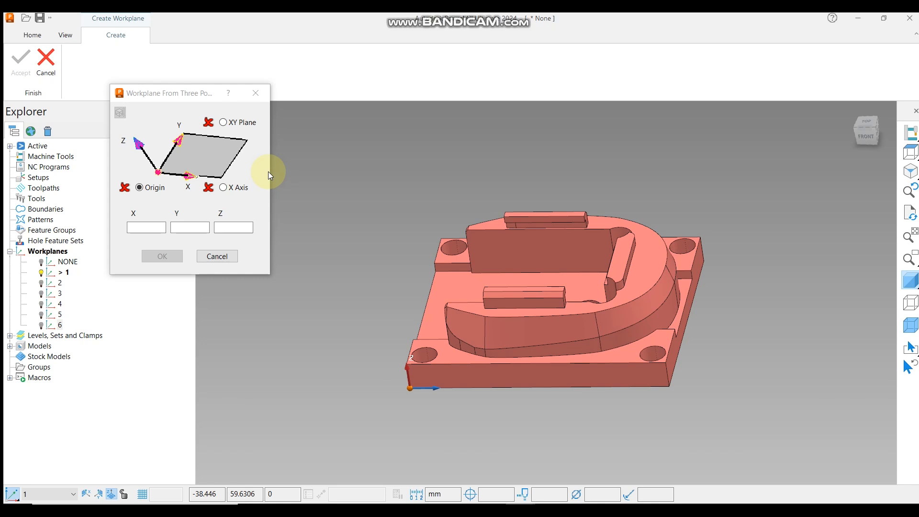
pyautogui.scroll(-3, 359, 246)
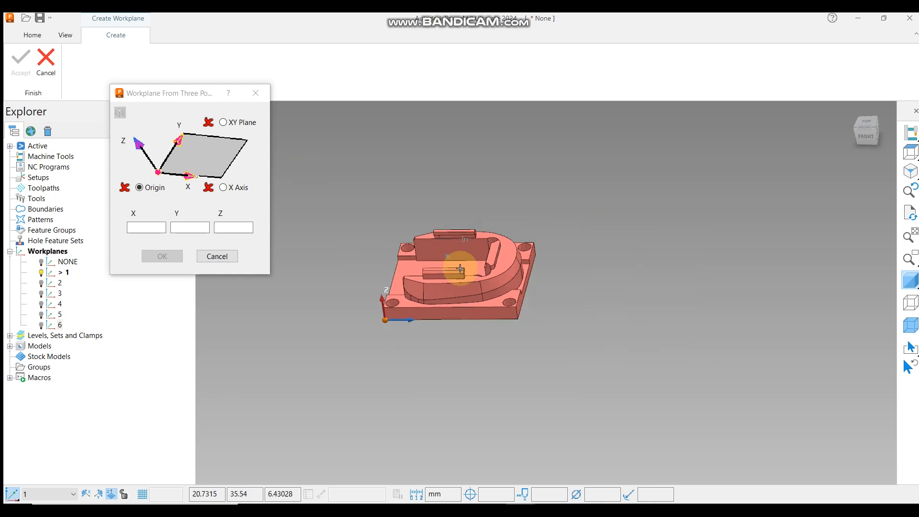
pyautogui.scroll(5, 411, 294)
pyautogui.moveTo(383, 283); pyautogui.dragTo(592, 285, button='middle')
pyautogui.scroll(6, 591, 286)
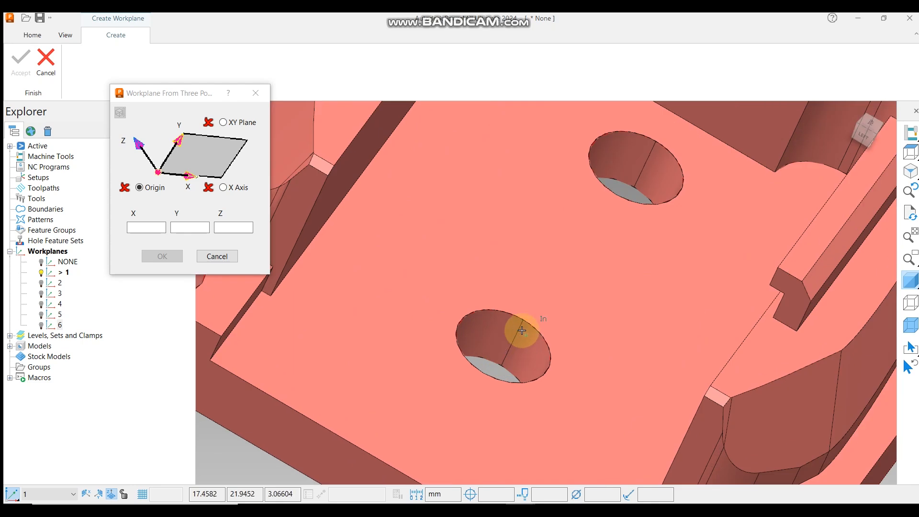
pyautogui.scroll(-6, 539, 306)
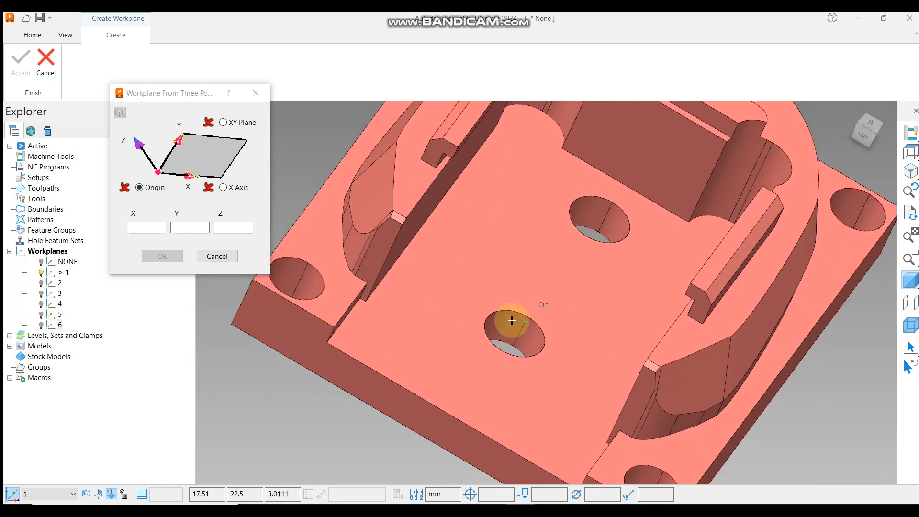
pyautogui.moveTo(406, 273); pyautogui.dragTo(394, 328, button='middle')
pyautogui.scroll(5, 394, 327)
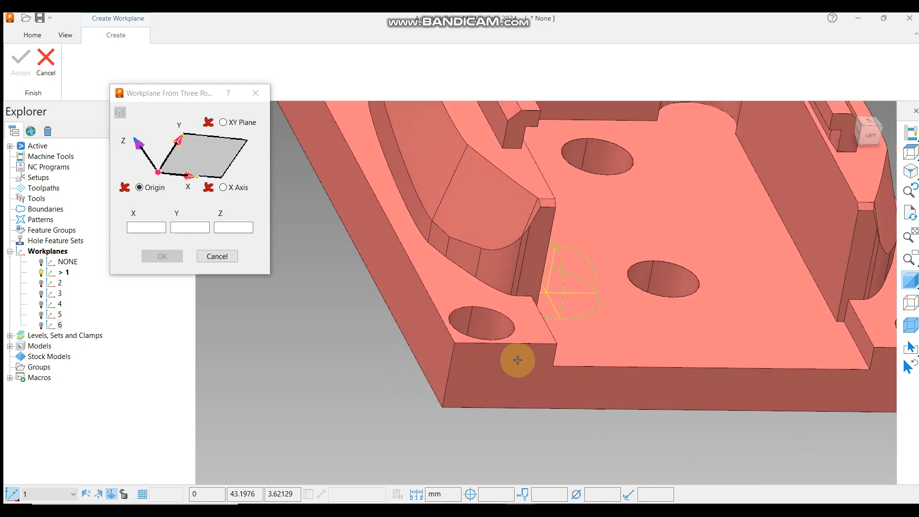
pyautogui.click(459, 340)
pyautogui.scroll(-2, 573, 252)
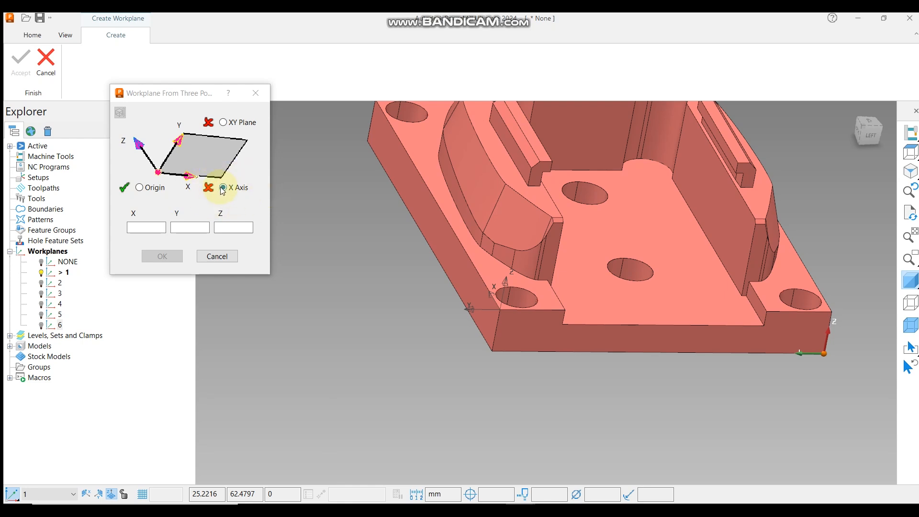
pyautogui.scroll(3, 517, 303)
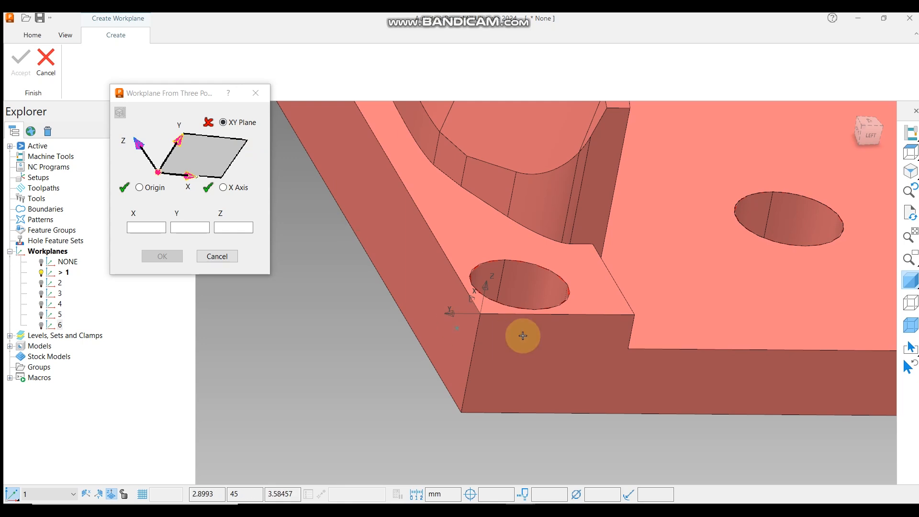
pyautogui.click(588, 288)
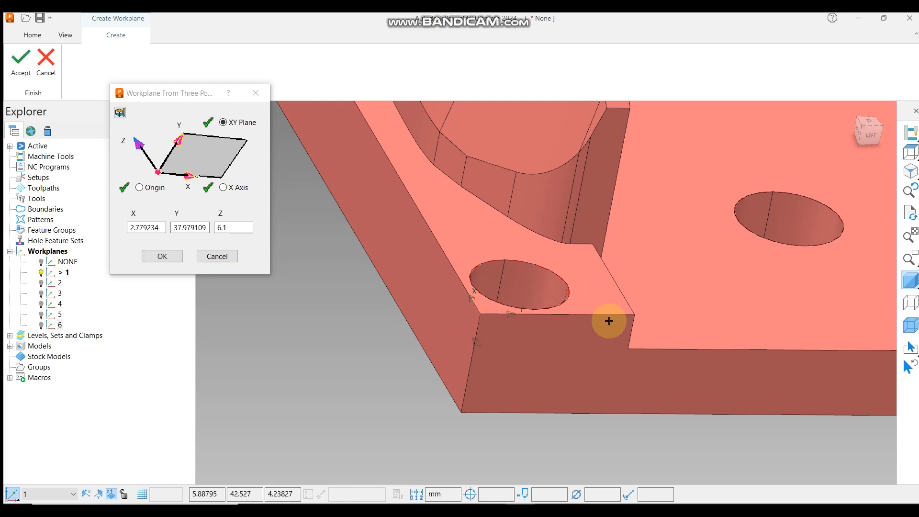
pyautogui.click(167, 256)
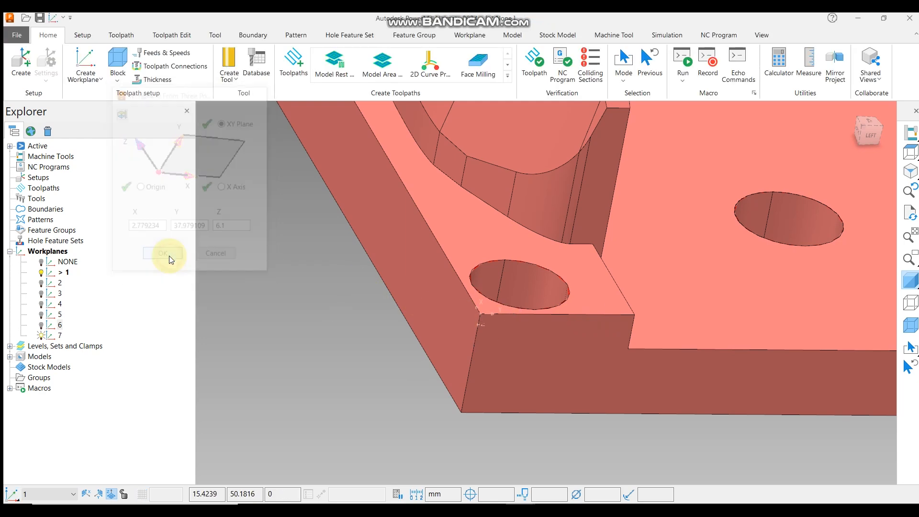
# Activate workplane 7 and inspect its axes at the corner step from several angles.
pyautogui.rightClick(59, 335)
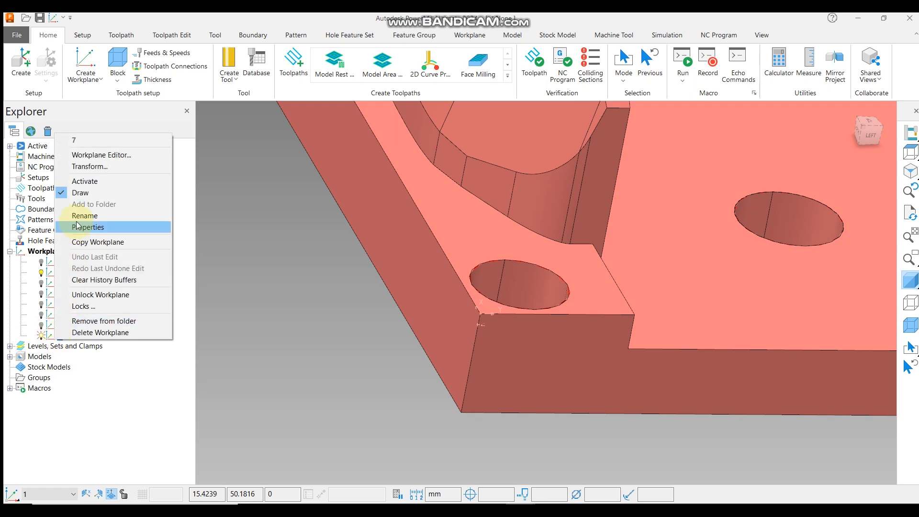
pyautogui.click(91, 182)
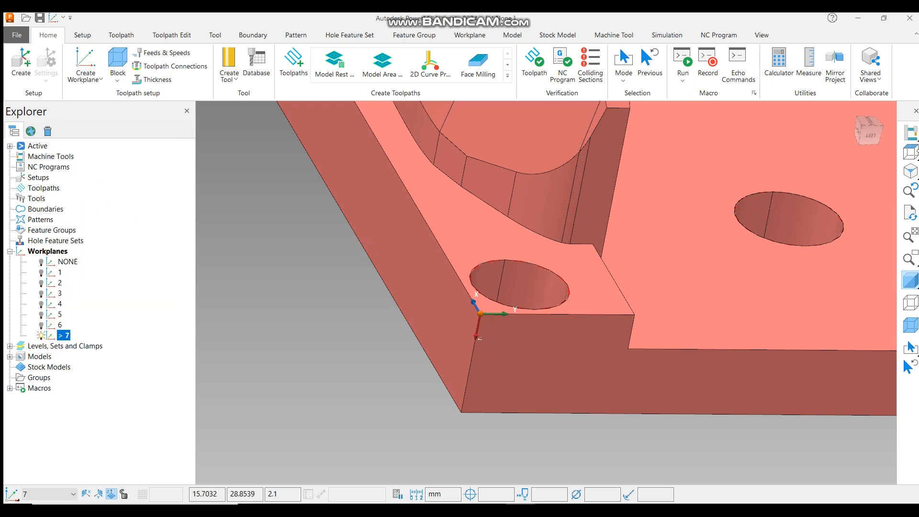
pyautogui.click(913, 153)
pyautogui.moveTo(580, 374); pyautogui.dragTo(650, 87, button='middle')
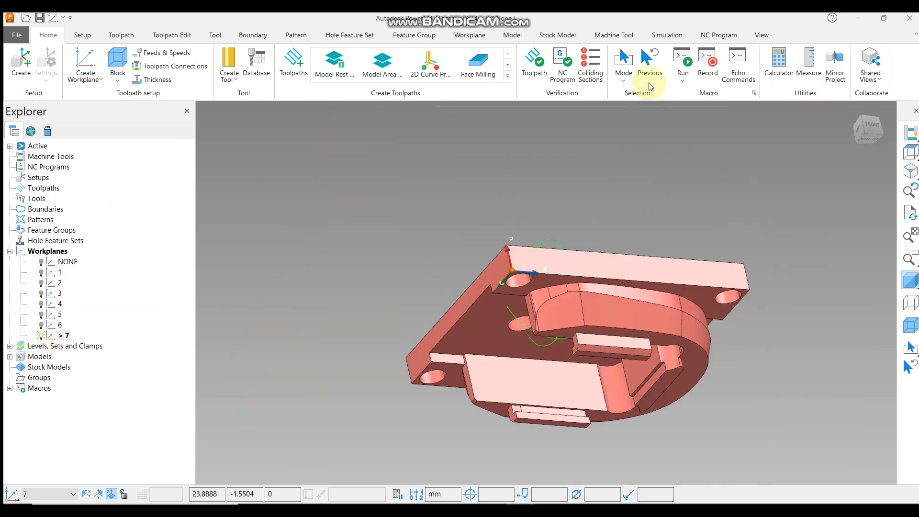
pyautogui.scroll(5, 493, 316)
pyautogui.moveTo(493, 316); pyautogui.dragTo(467, 325, button='middle')
pyautogui.scroll(5, 468, 283)
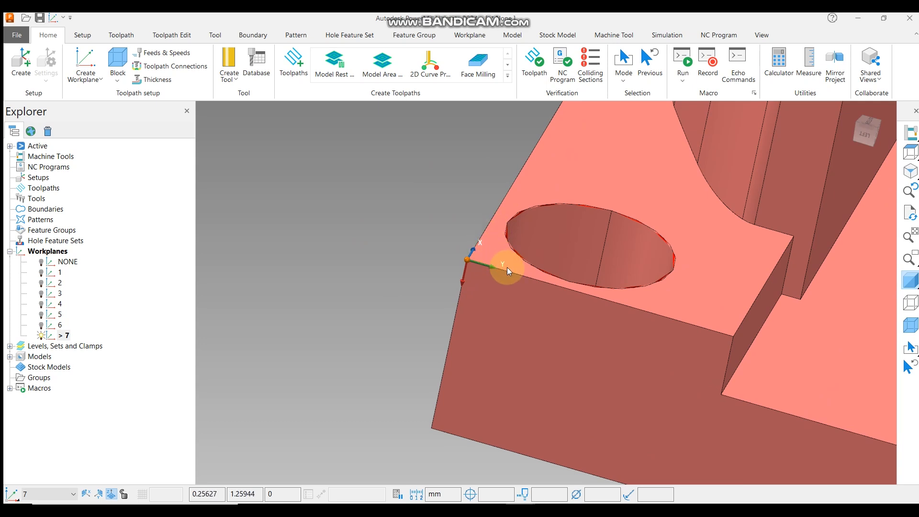
pyautogui.scroll(-3, 507, 267)
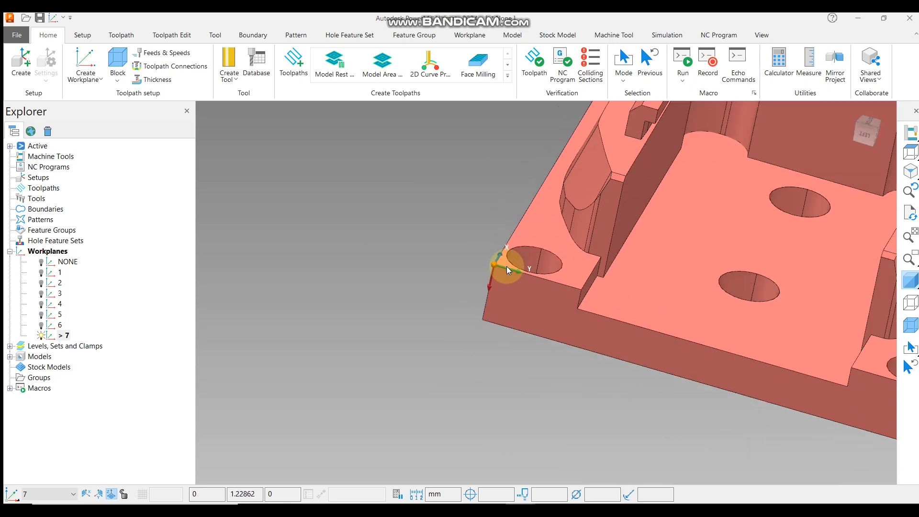
pyautogui.scroll(2, 498, 272)
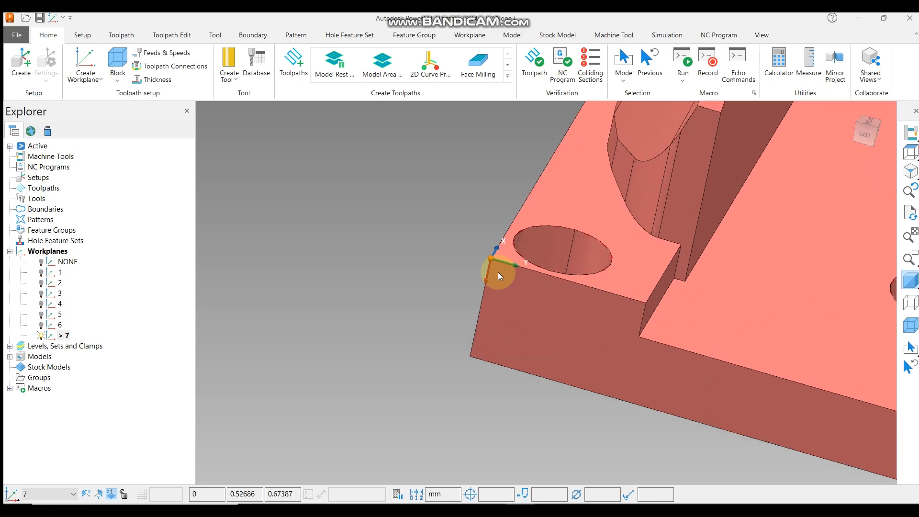
pyautogui.scroll(-5, 371, 250)
pyautogui.moveTo(382, 254); pyautogui.dragTo(471, 277, button='middle')
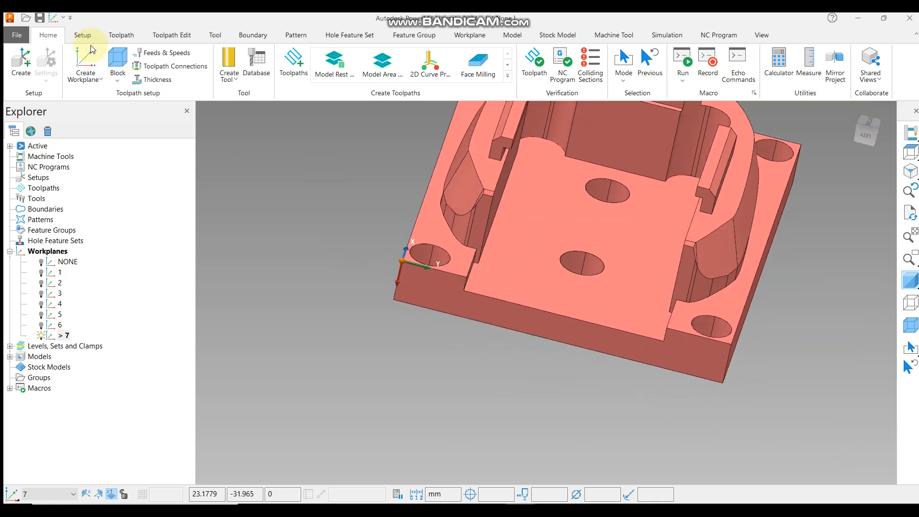
# Create another workplane from three points at the top corner of the raised wall beside the side hole, and confirm it.
pyautogui.click(91, 82)
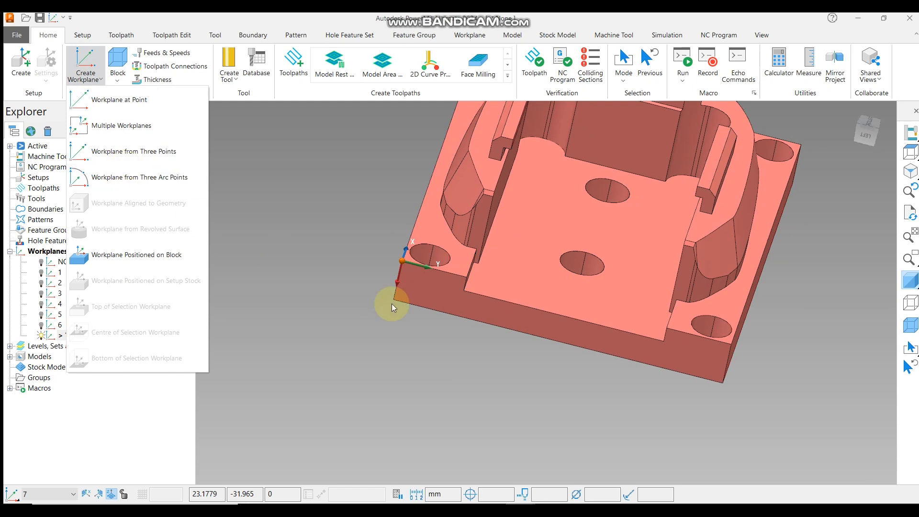
pyautogui.click(145, 152)
pyautogui.moveTo(668, 269); pyautogui.dragTo(565, 212, button='middle')
pyautogui.scroll(1, 565, 211)
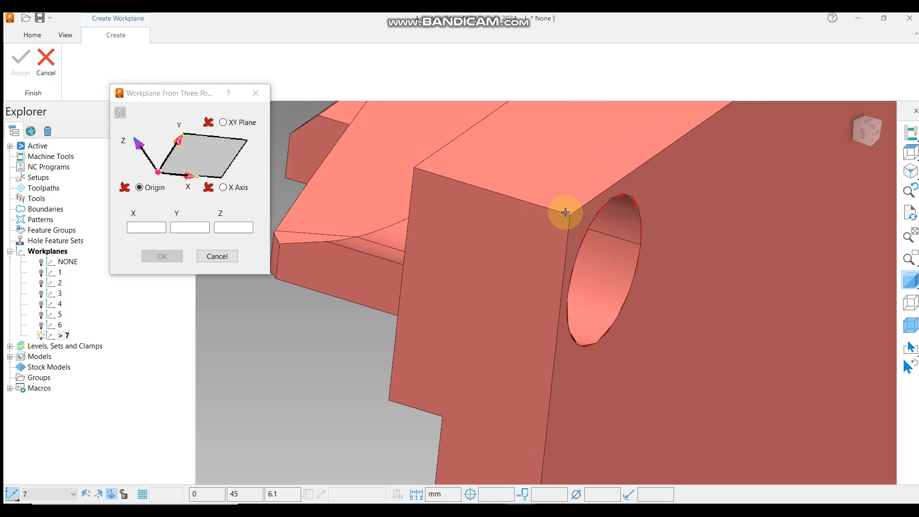
pyautogui.click(569, 214)
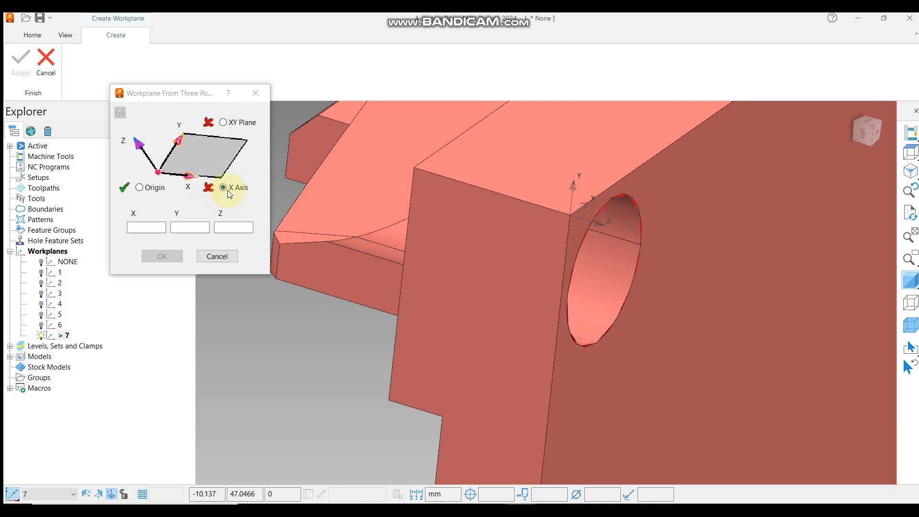
pyautogui.scroll(2, 557, 205)
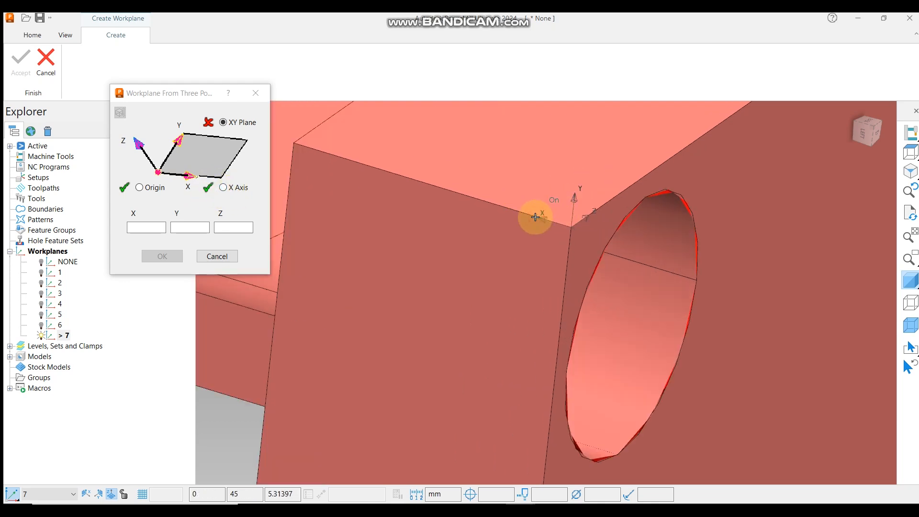
pyautogui.scroll(-2, 535, 217)
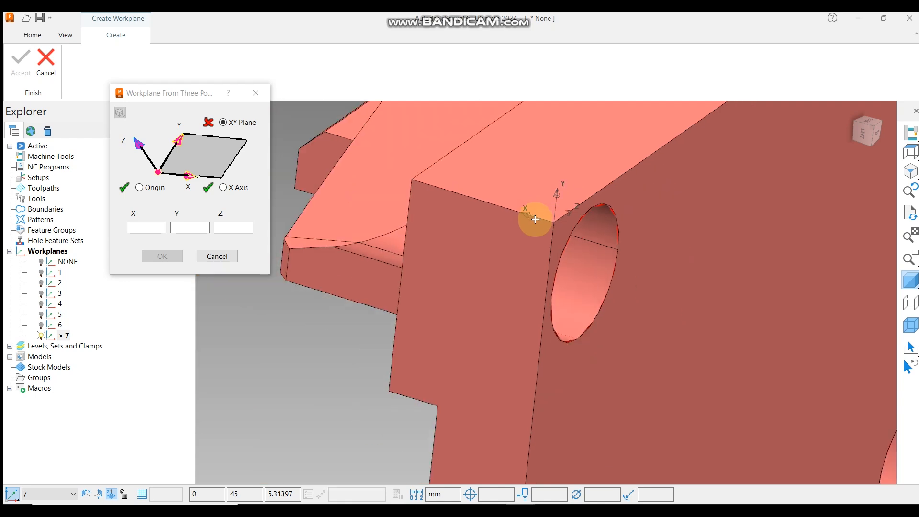
pyautogui.moveTo(539, 208); pyautogui.dragTo(540, 211, button='middle')
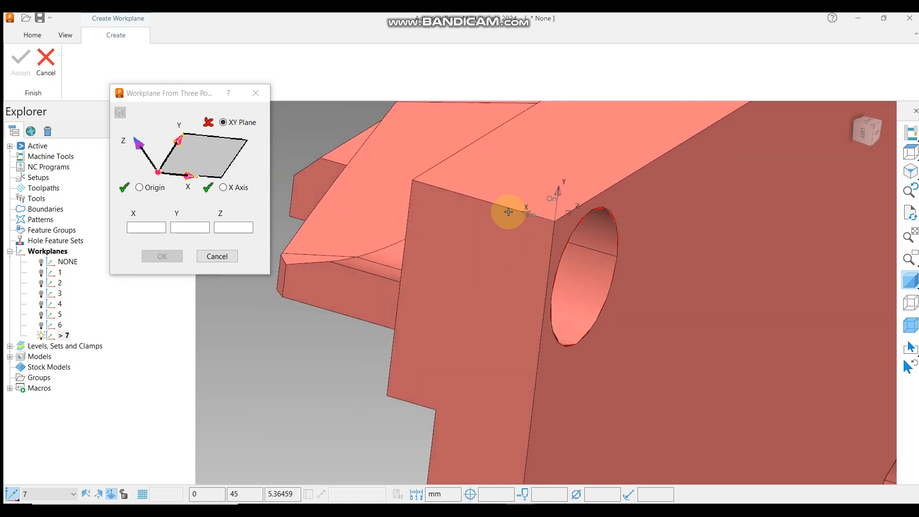
pyautogui.moveTo(546, 289); pyautogui.dragTo(521, 263, button='middle')
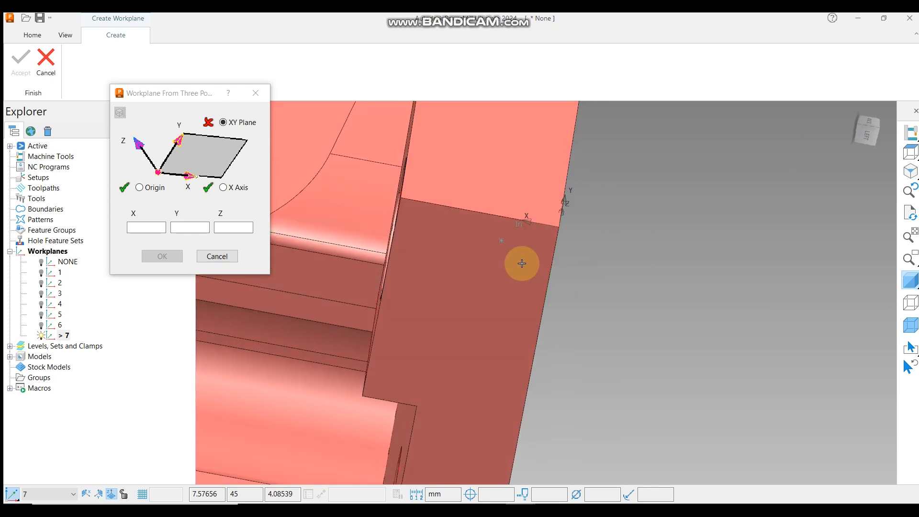
pyautogui.moveTo(532, 314); pyautogui.dragTo(501, 261, button='middle')
pyautogui.scroll(3, 497, 261)
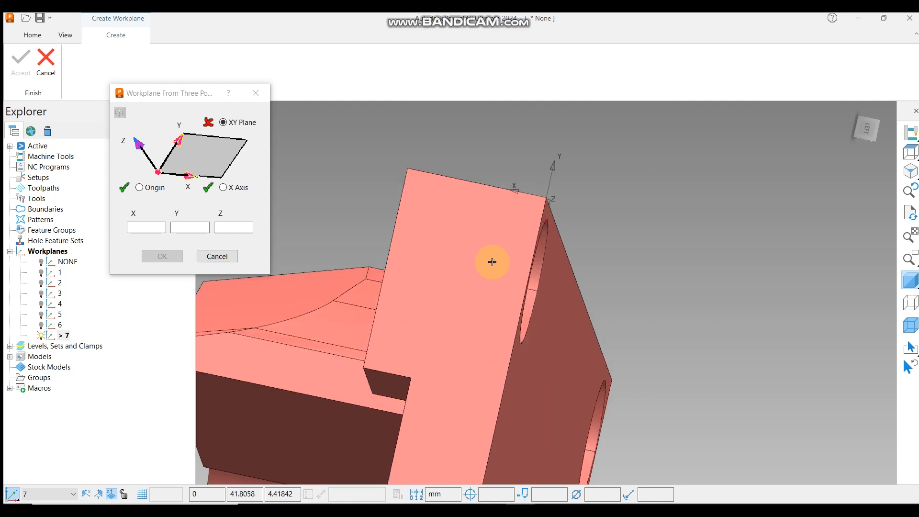
pyautogui.click(486, 232)
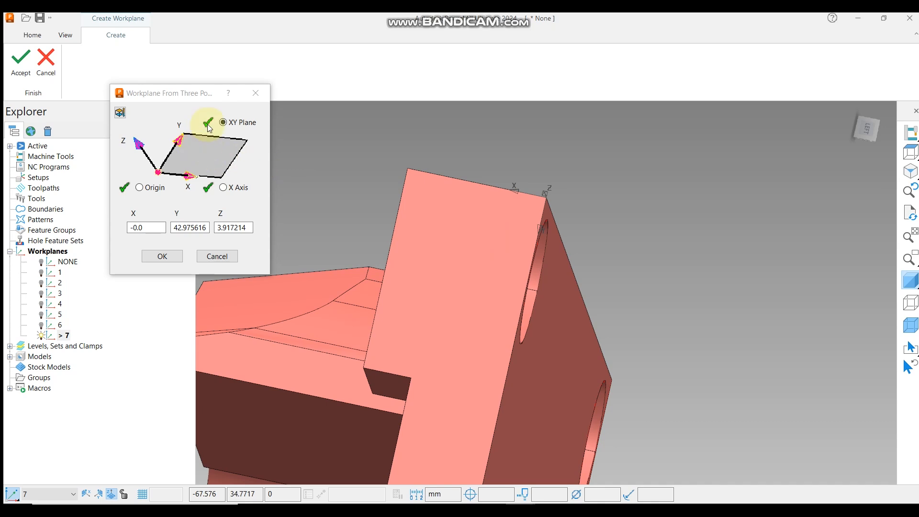
pyautogui.click(161, 256)
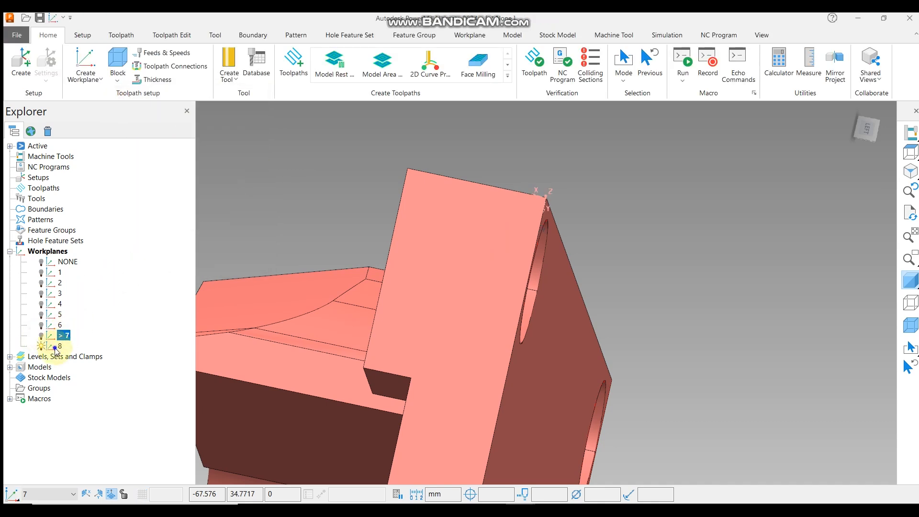
# Activate workplane 8 and view the model from the top to check its orientation.
pyautogui.rightClick(61, 345)
pyautogui.click(87, 193)
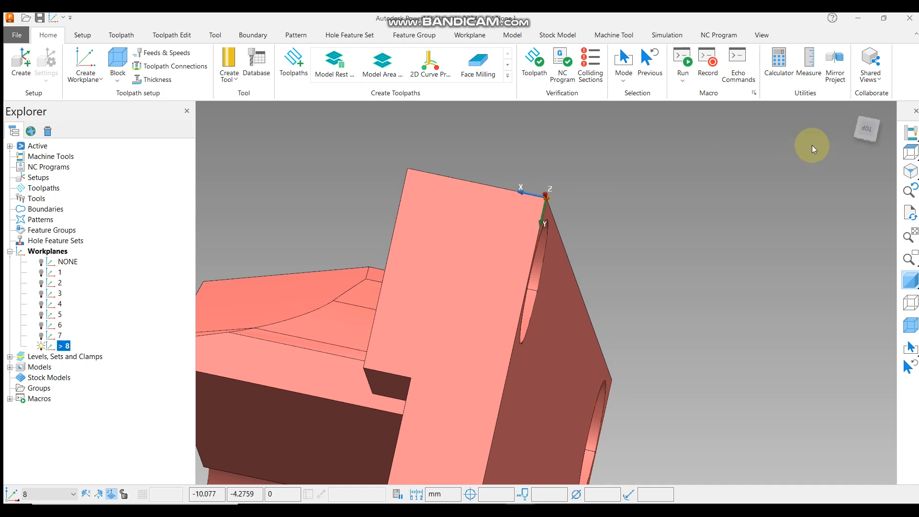
pyautogui.click(910, 153)
pyautogui.moveTo(588, 388); pyautogui.dragTo(617, 263, button='middle')
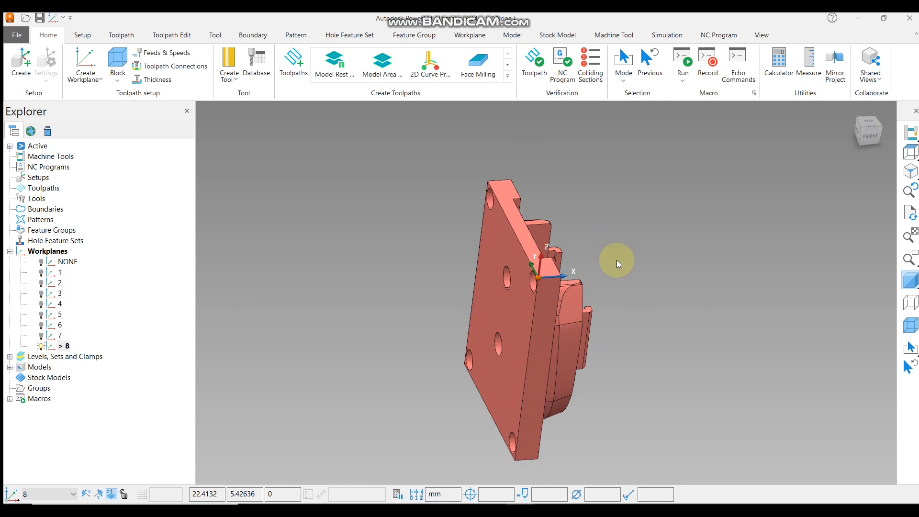
# Start a Workplane from Three Arc Points and switch the model display to wireframe to see the central hole's edges.
pyautogui.click(98, 81)
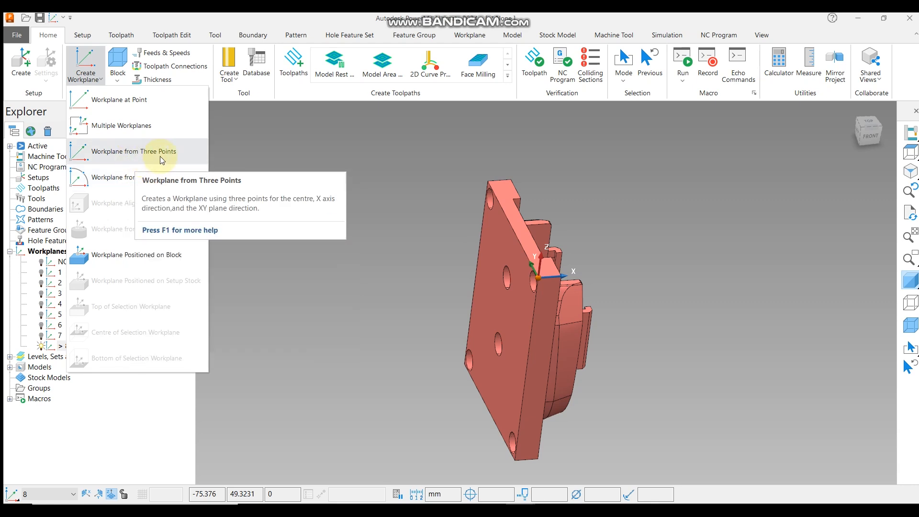
pyautogui.click(123, 177)
pyautogui.moveTo(527, 150); pyautogui.dragTo(742, 340, button='middle')
pyautogui.scroll(10, 513, 329)
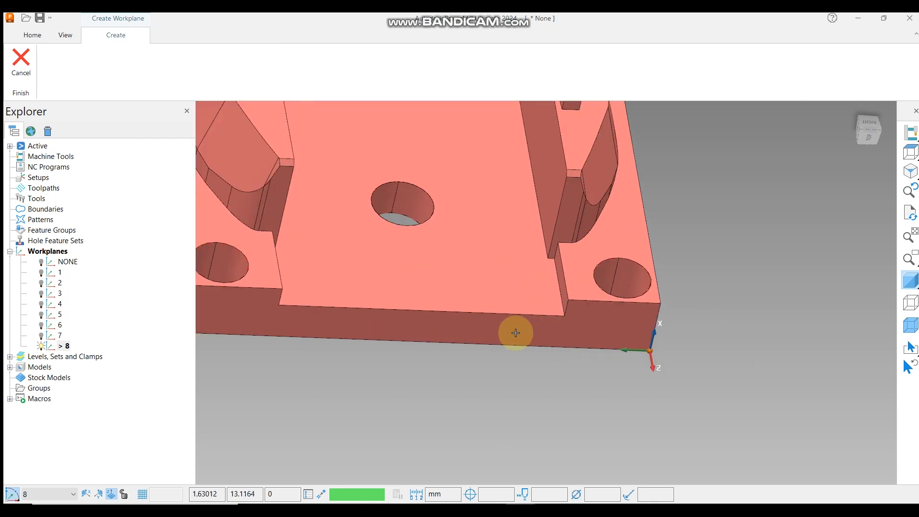
pyautogui.scroll(-2, 589, 242)
pyautogui.scroll(-2, 462, 277)
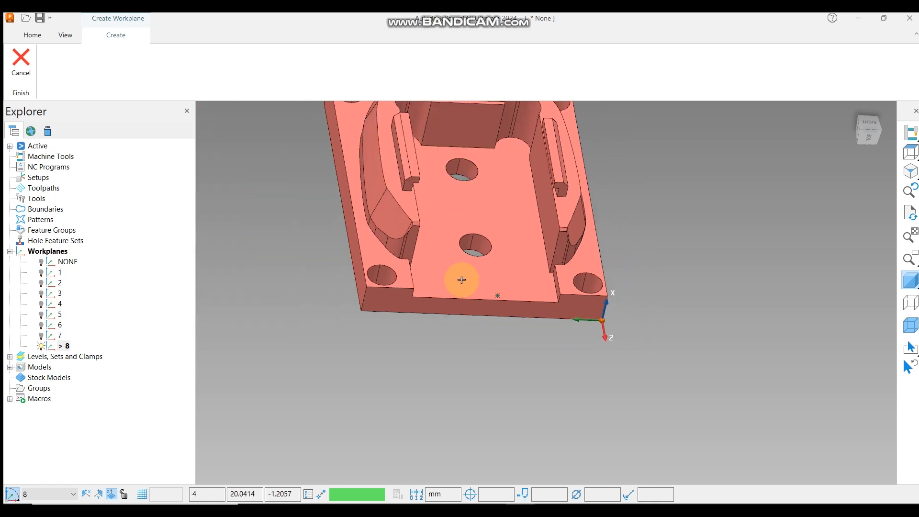
pyautogui.scroll(2, 468, 245)
pyautogui.scroll(5, 468, 240)
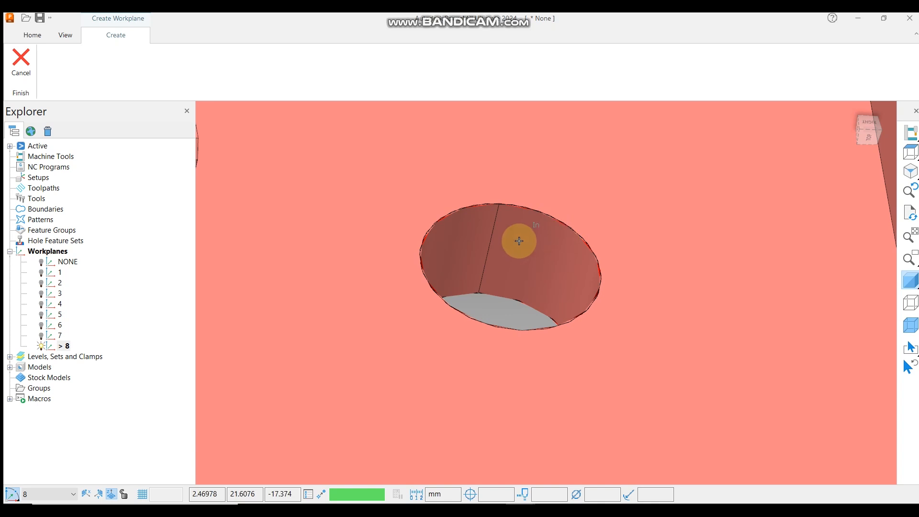
pyautogui.scroll(-4, 526, 232)
pyautogui.scroll(4, 517, 228)
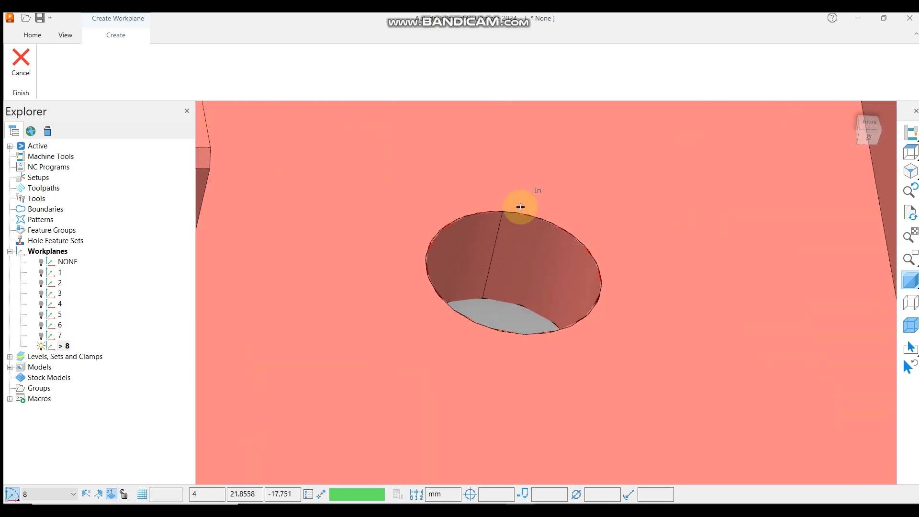
pyautogui.scroll(-3, 520, 212)
pyautogui.moveTo(502, 297); pyautogui.dragTo(540, 289, button='middle')
pyautogui.scroll(2, 498, 239)
pyautogui.scroll(1, 526, 211)
pyautogui.scroll(-3, 503, 220)
pyautogui.scroll(3, 541, 223)
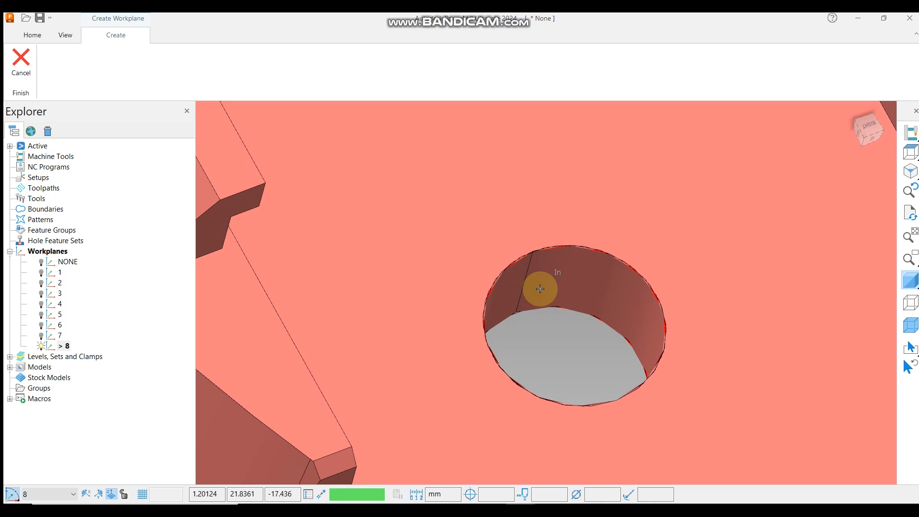
pyautogui.scroll(-2, 547, 263)
pyautogui.moveTo(547, 262); pyautogui.dragTo(631, 369, button='middle')
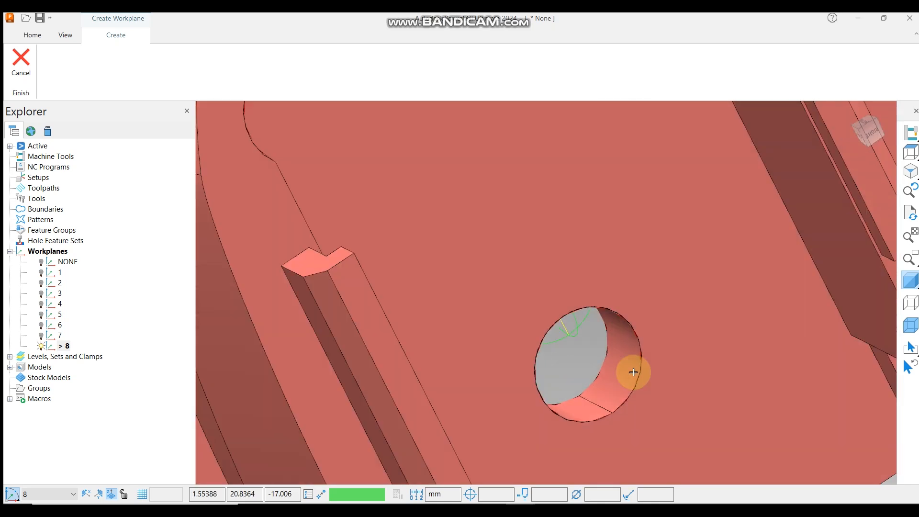
pyautogui.scroll(2, 583, 287)
pyautogui.moveTo(584, 287); pyautogui.dragTo(543, 268, button='middle')
pyautogui.scroll(2, 539, 257)
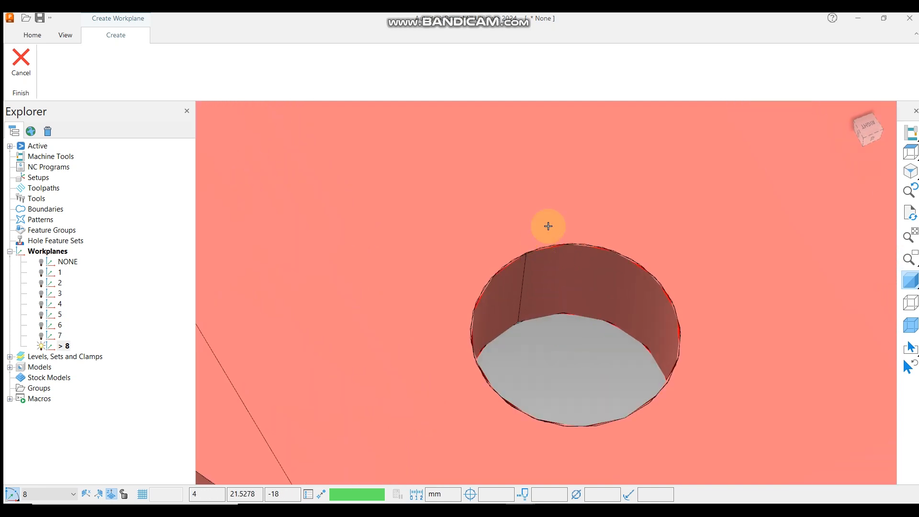
pyautogui.scroll(-4, 553, 222)
pyautogui.scroll(3, 574, 268)
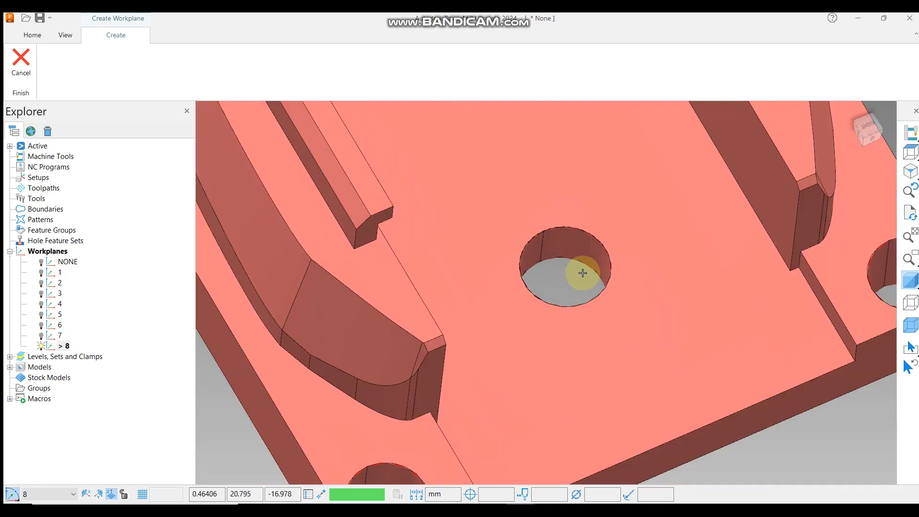
pyautogui.scroll(3, 523, 232)
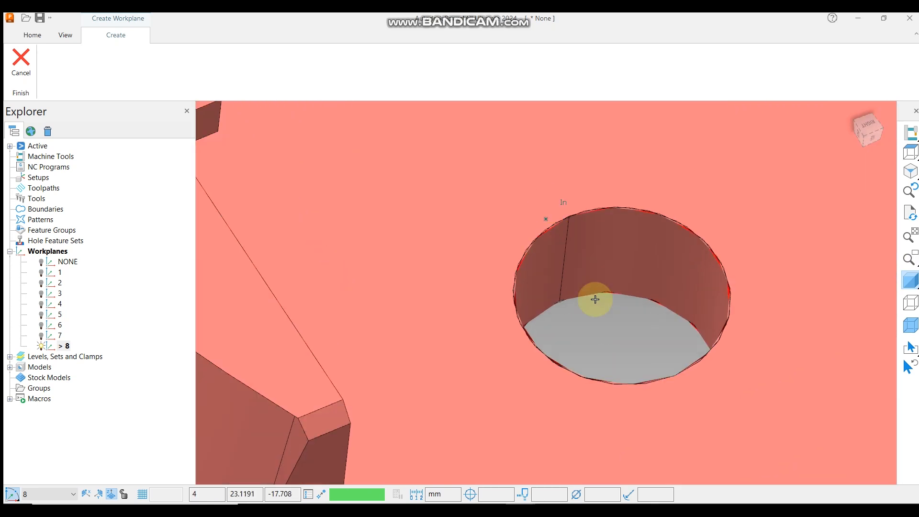
pyautogui.scroll(-1, 542, 234)
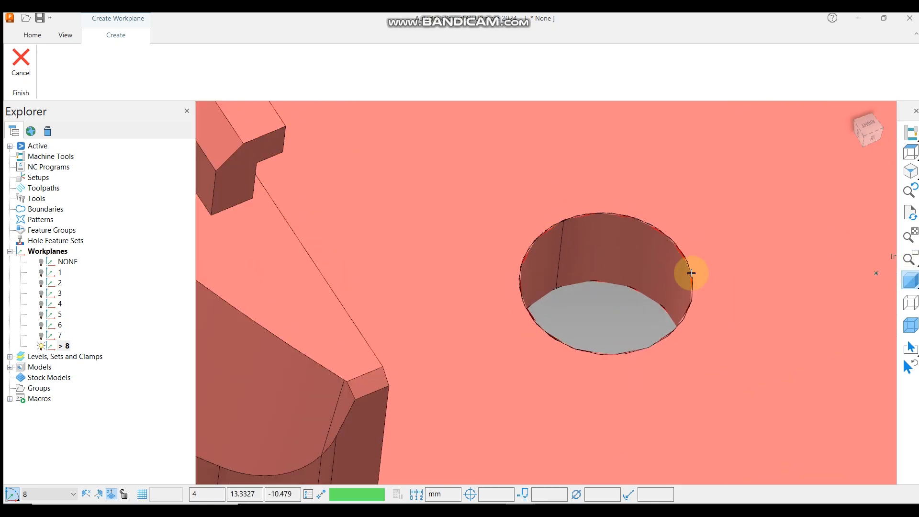
pyautogui.scroll(-2, 519, 251)
pyautogui.click(907, 287)
pyautogui.click(910, 302)
# Pick three points on the top circular edge of the central hole and accept the proposed origin.
pyautogui.scroll(-3, 619, 273)
pyautogui.scroll(3, 613, 226)
pyautogui.scroll(4, 596, 244)
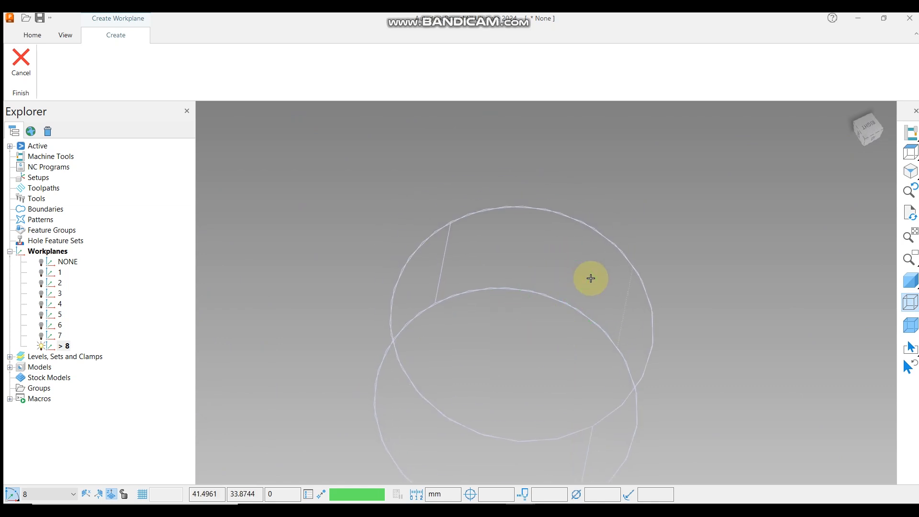
pyautogui.scroll(3, 541, 211)
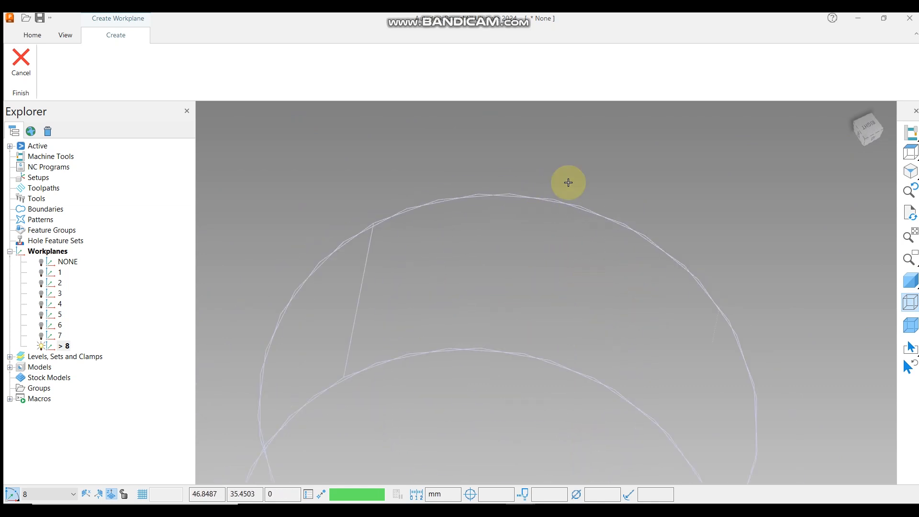
pyautogui.scroll(-3, 532, 196)
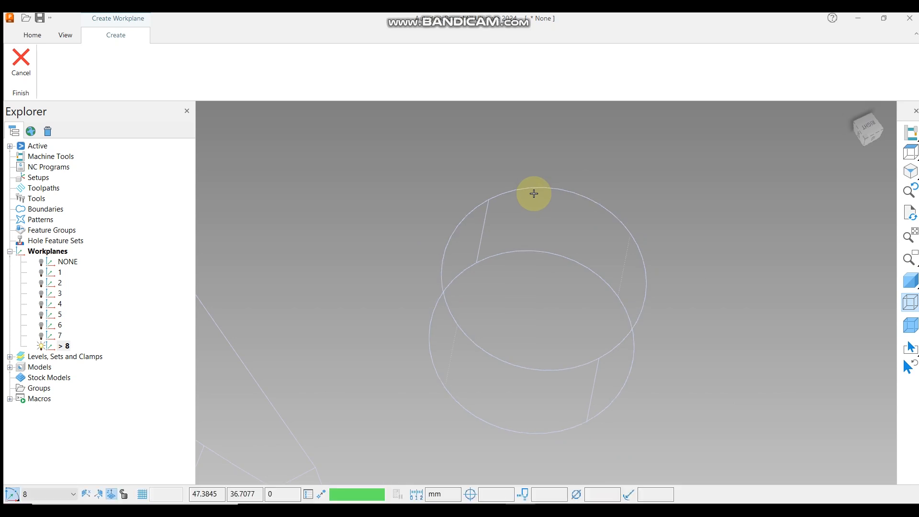
pyautogui.scroll(3, 578, 199)
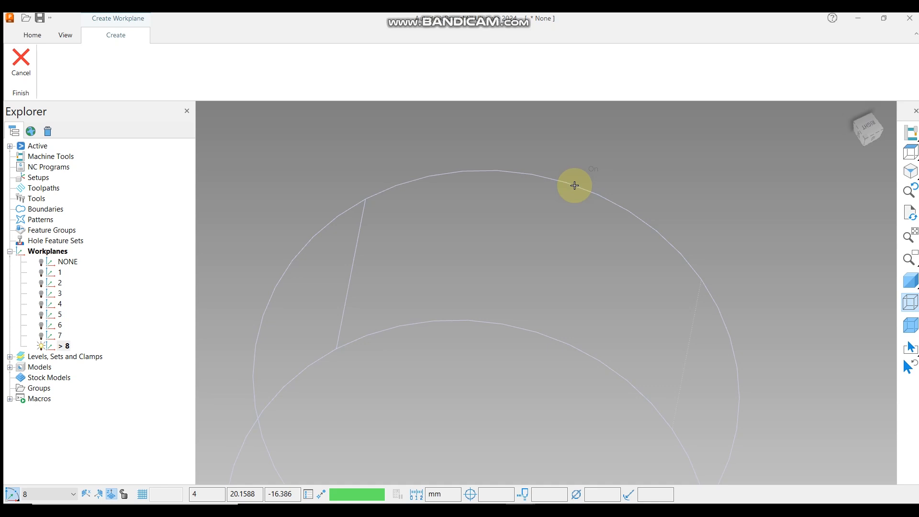
pyautogui.scroll(-3, 574, 185)
pyautogui.scroll(4, 502, 291)
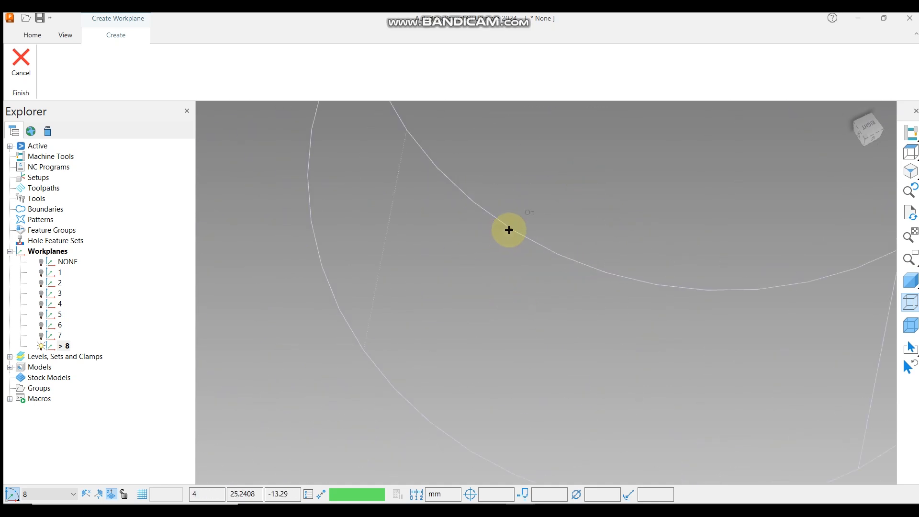
pyautogui.click(508, 229)
pyautogui.scroll(-5, 576, 320)
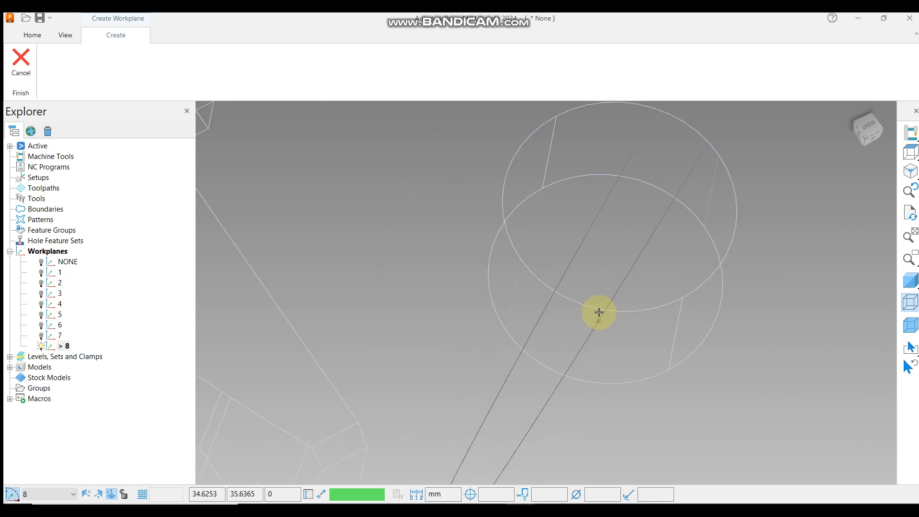
pyautogui.scroll(-1, 598, 313)
pyautogui.scroll(4, 536, 181)
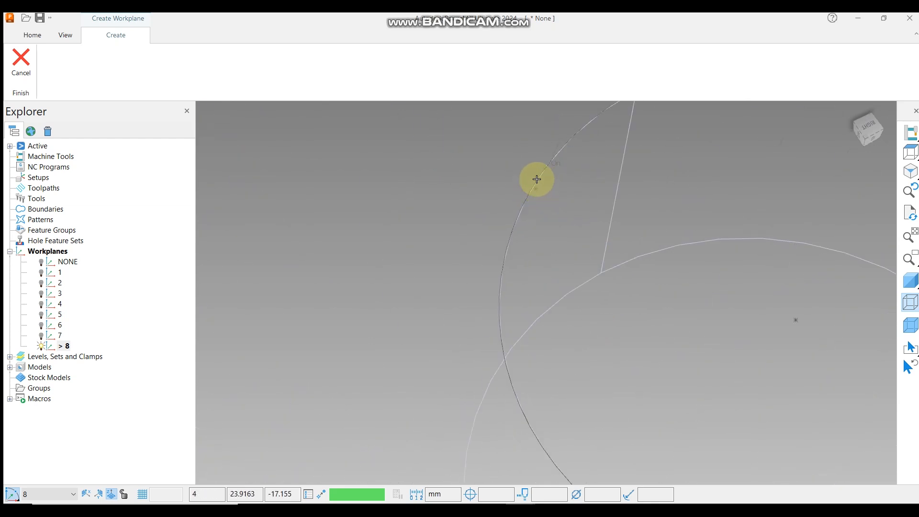
pyautogui.click(537, 179)
pyautogui.scroll(-4, 483, 242)
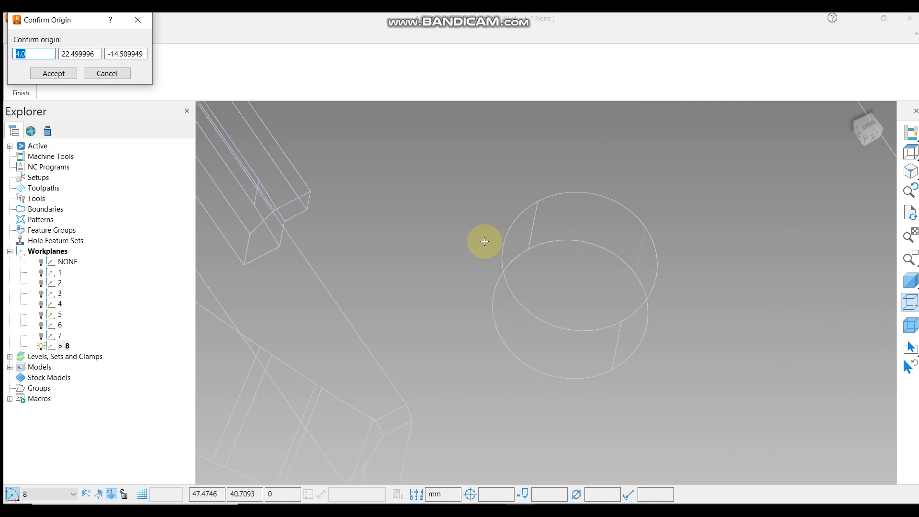
pyautogui.moveTo(626, 256); pyautogui.dragTo(613, 211, button='middle')
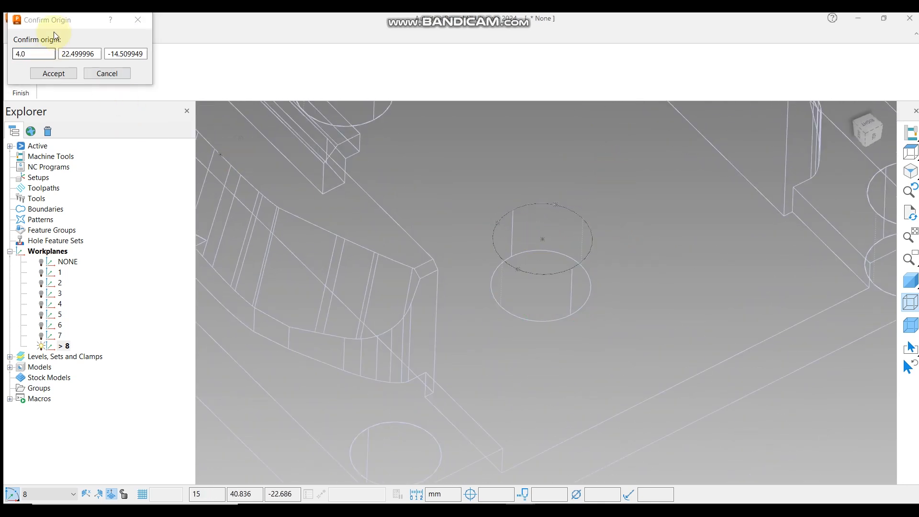
pyautogui.moveTo(98, 20); pyautogui.dragTo(443, 169)
pyautogui.moveTo(770, 317); pyautogui.dragTo(592, 236, button='middle')
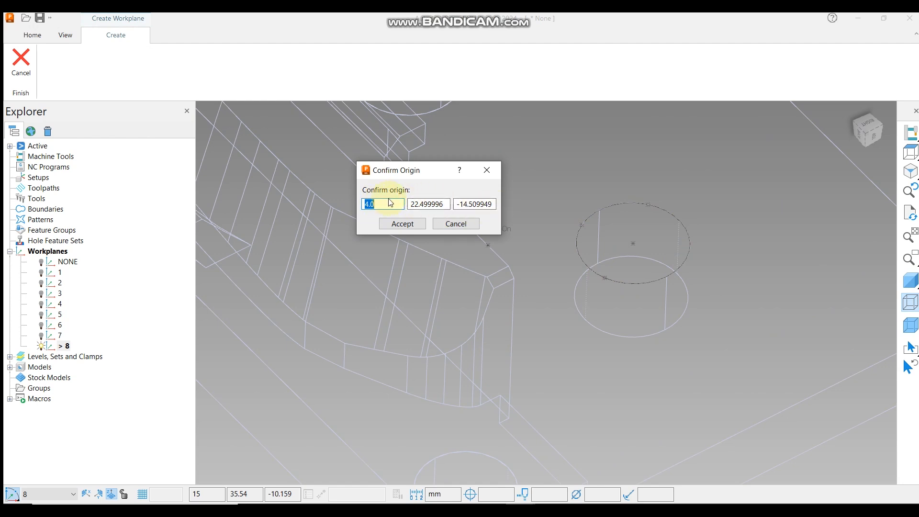
pyautogui.click(402, 225)
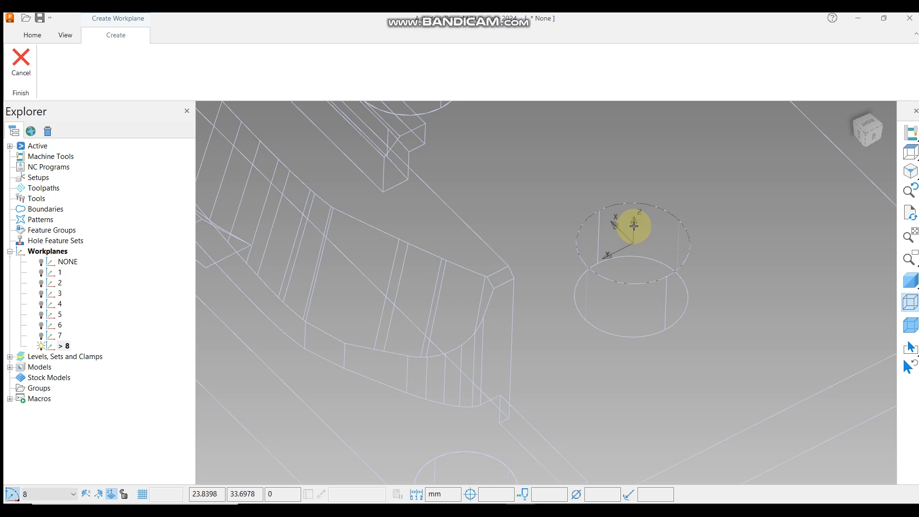
pyautogui.click(634, 221)
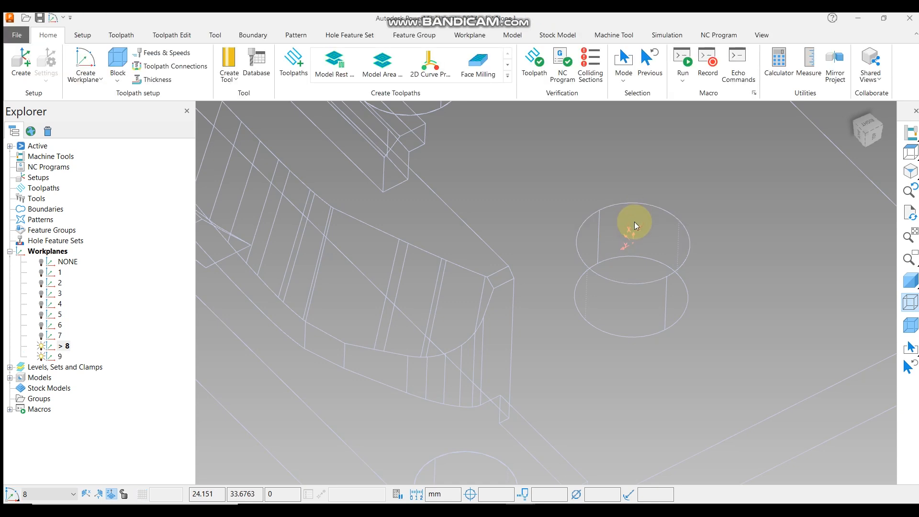
# Activate workplane 9, restore shaded display, and view the model from the top to check its orientation.
pyautogui.scroll(-2, 634, 222)
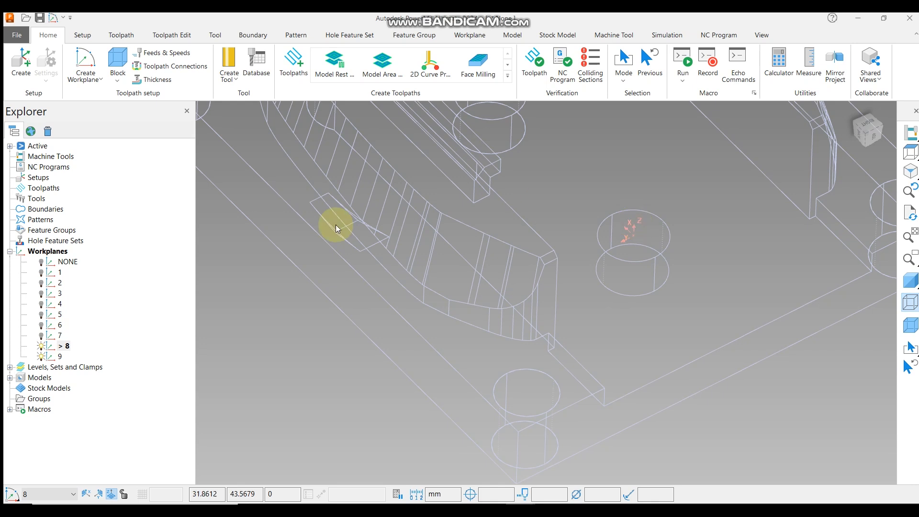
pyautogui.click(41, 345)
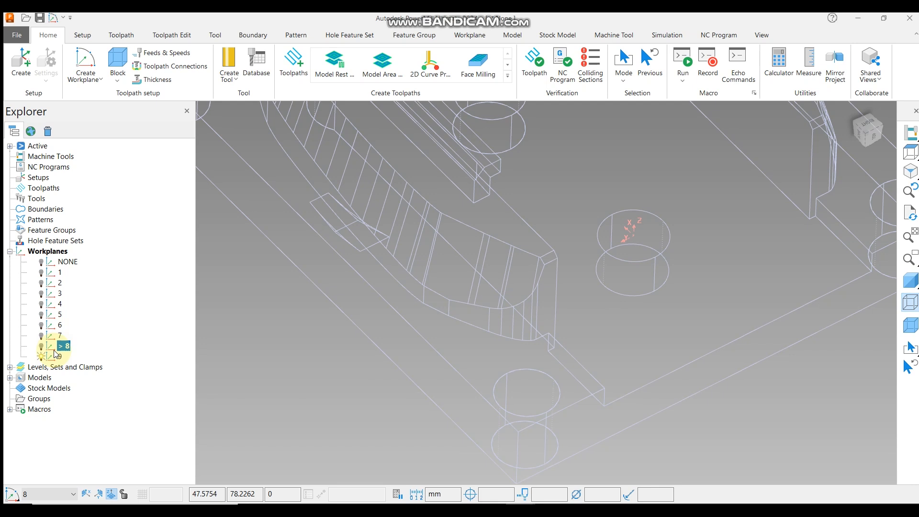
pyautogui.rightClick(56, 359)
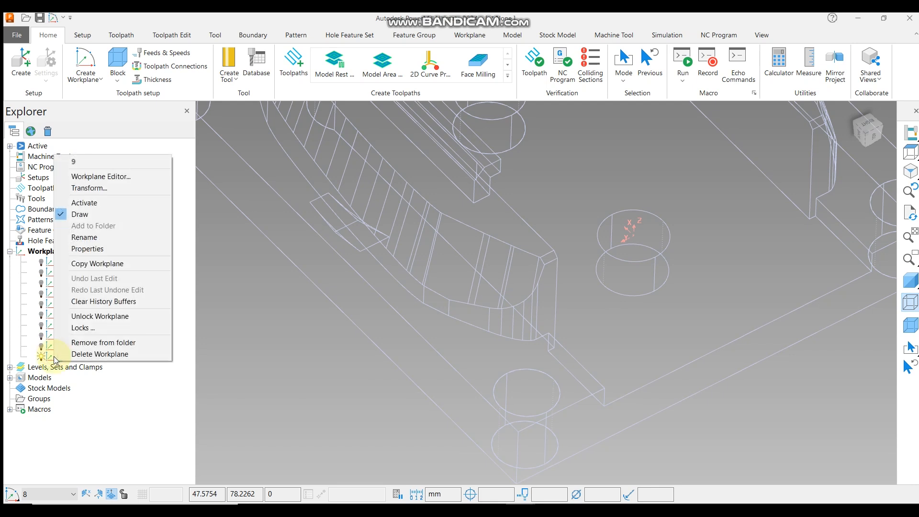
pyautogui.click(95, 204)
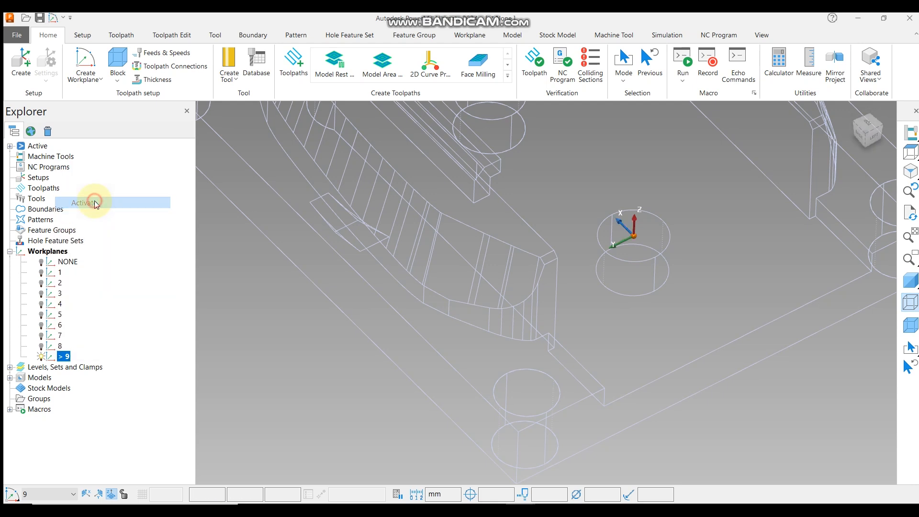
pyautogui.click(910, 134)
pyautogui.click(910, 280)
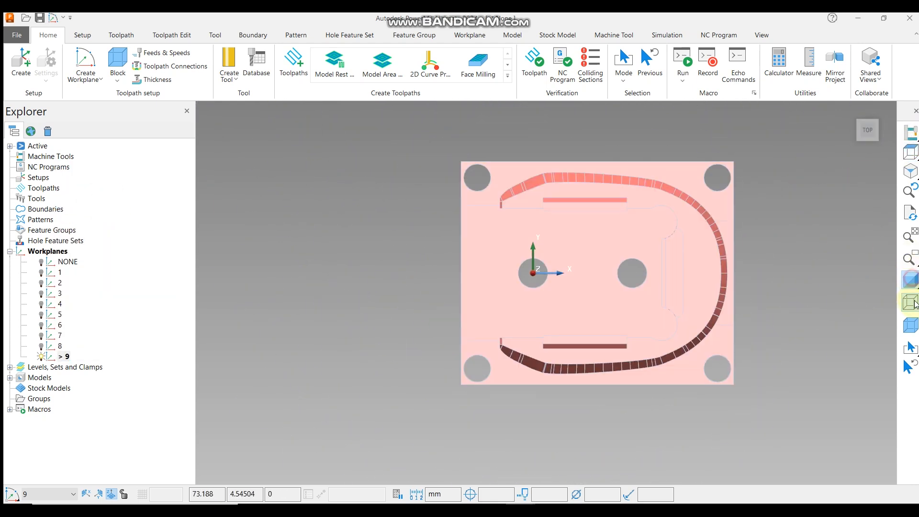
pyautogui.scroll(4, 533, 271)
pyautogui.moveTo(616, 287); pyautogui.dragTo(665, 168, button='middle')
pyautogui.scroll(-6, 570, 232)
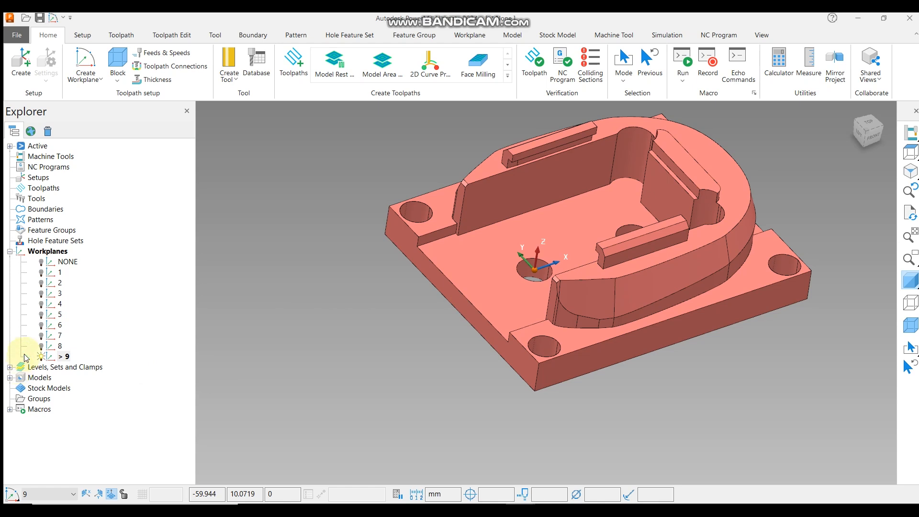
# Open the Workplane Editor for workplane 9.
pyautogui.rightClick(66, 357)
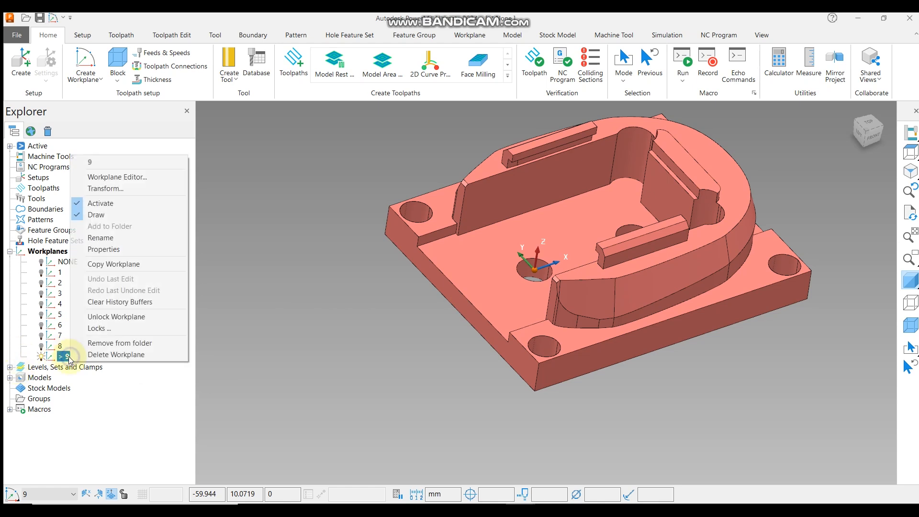
pyautogui.click(132, 179)
pyautogui.moveTo(415, 312); pyautogui.dragTo(383, 292, button='middle')
pyautogui.scroll(-1, 384, 291)
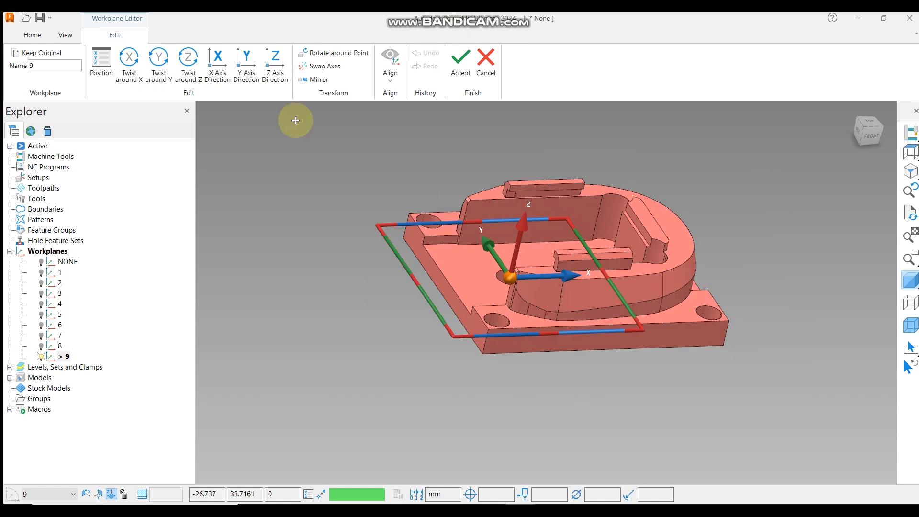
# Interactively swap the axes of workplane 9 at the central hole, trying different axis pairs, and accept the edit.
pyautogui.click(335, 66)
pyautogui.moveTo(351, 292); pyautogui.dragTo(640, 308, button='middle')
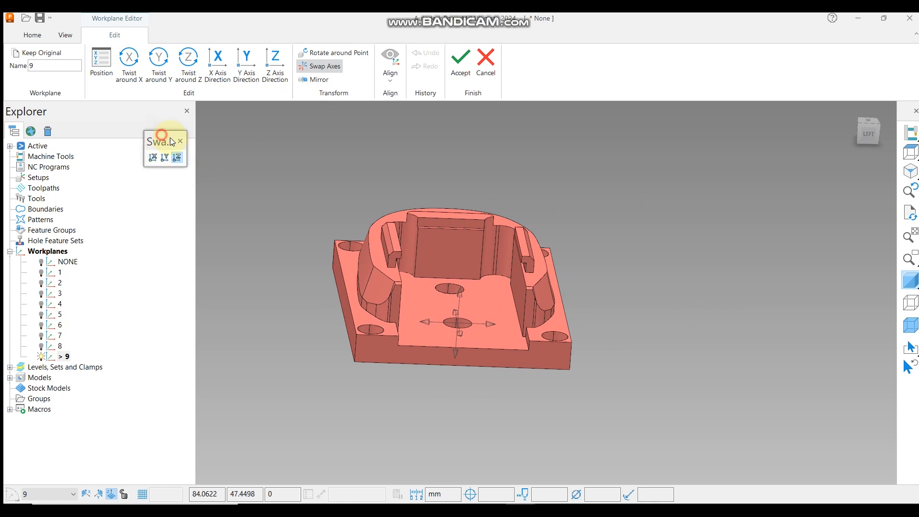
pyautogui.moveTo(170, 137); pyautogui.dragTo(286, 134)
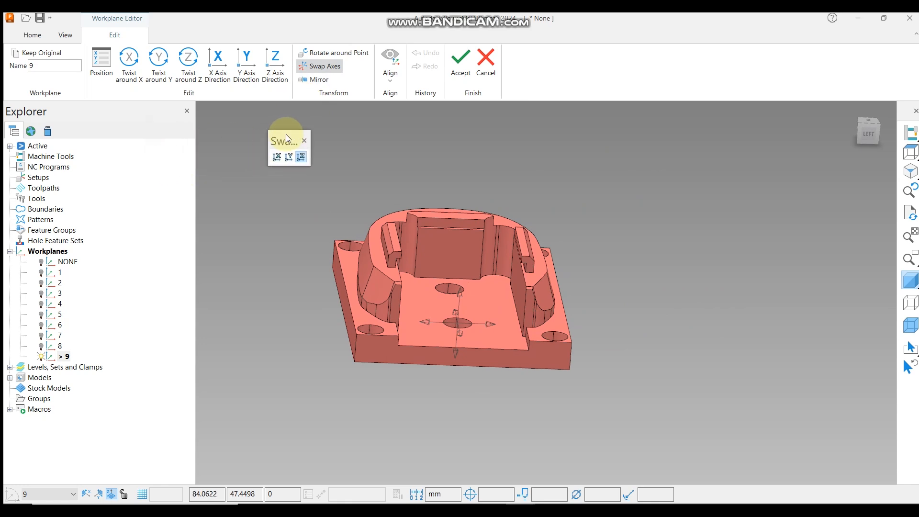
pyautogui.click(300, 157)
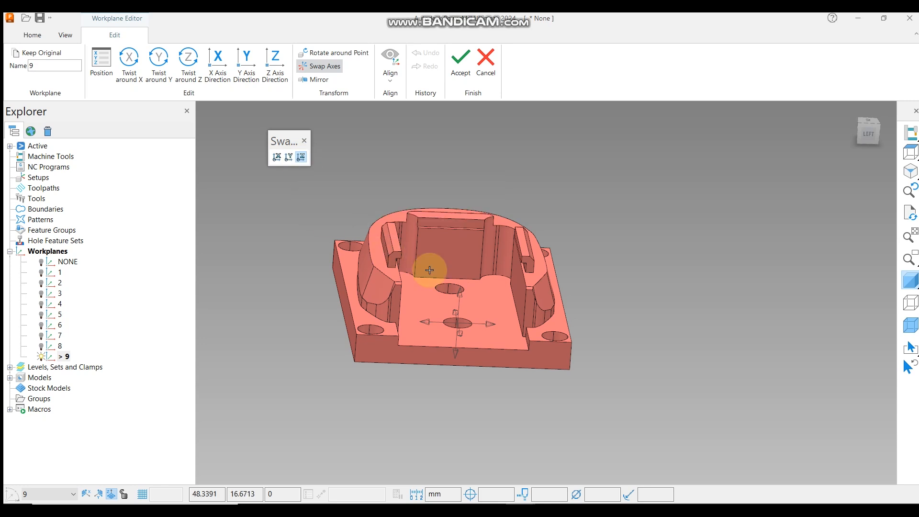
pyautogui.click(455, 313)
pyautogui.moveTo(471, 307); pyautogui.dragTo(543, 261, button='middle')
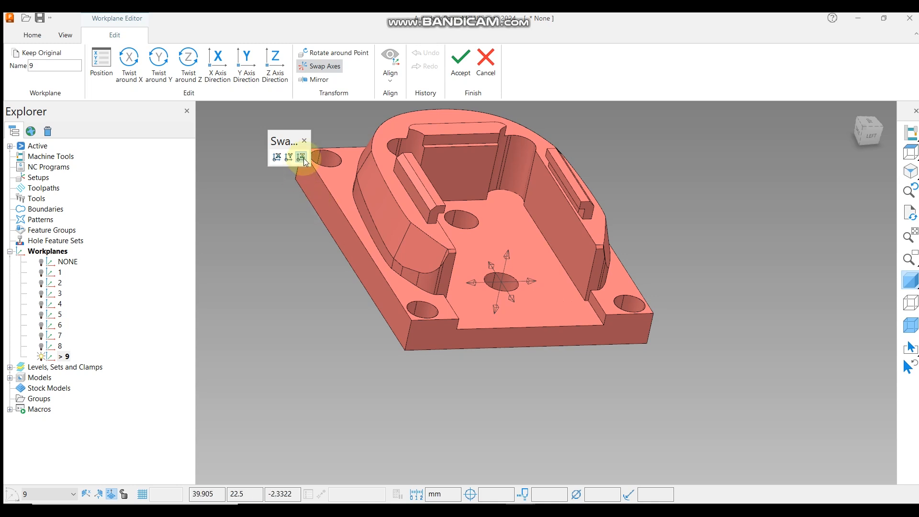
pyautogui.click(289, 157)
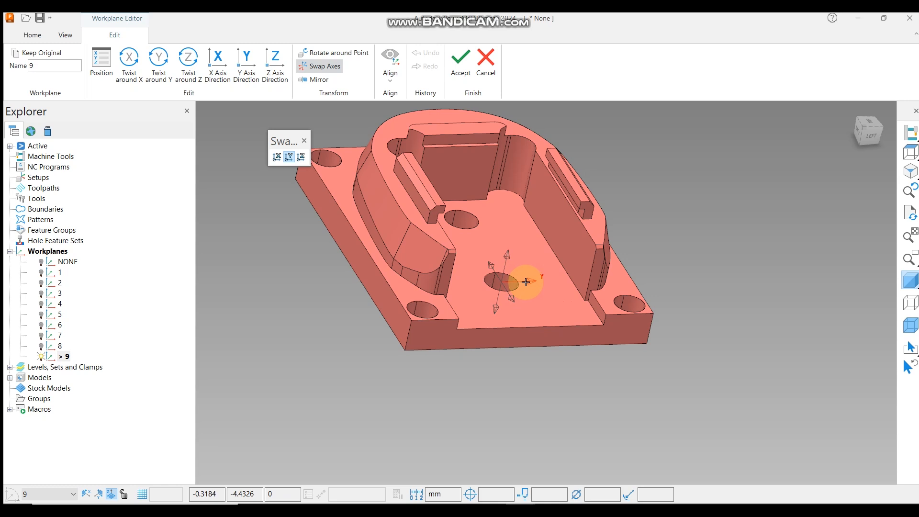
pyautogui.click(525, 282)
pyautogui.click(277, 157)
pyautogui.click(506, 258)
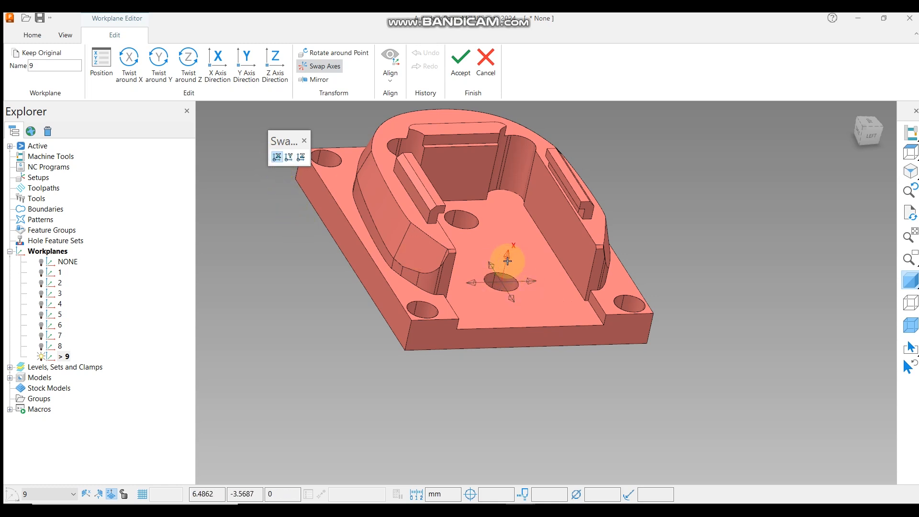
pyautogui.click(301, 158)
pyautogui.click(505, 253)
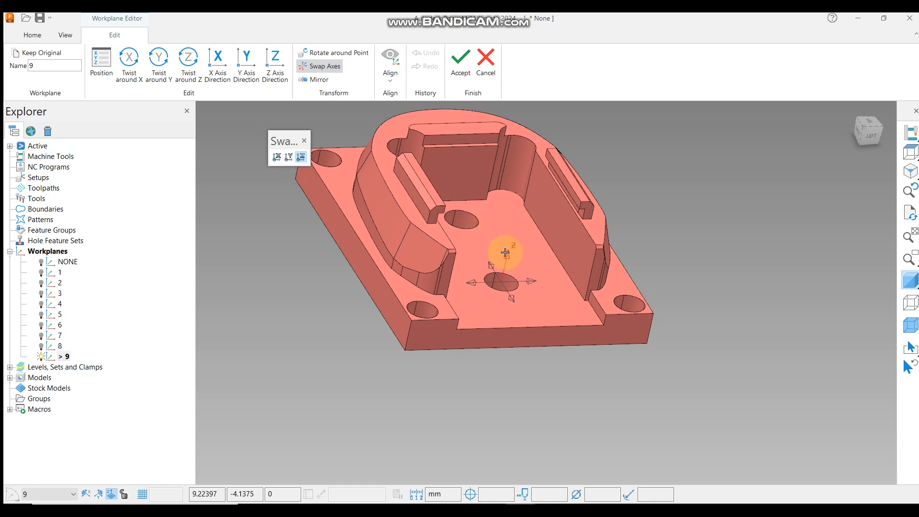
pyautogui.click(507, 253)
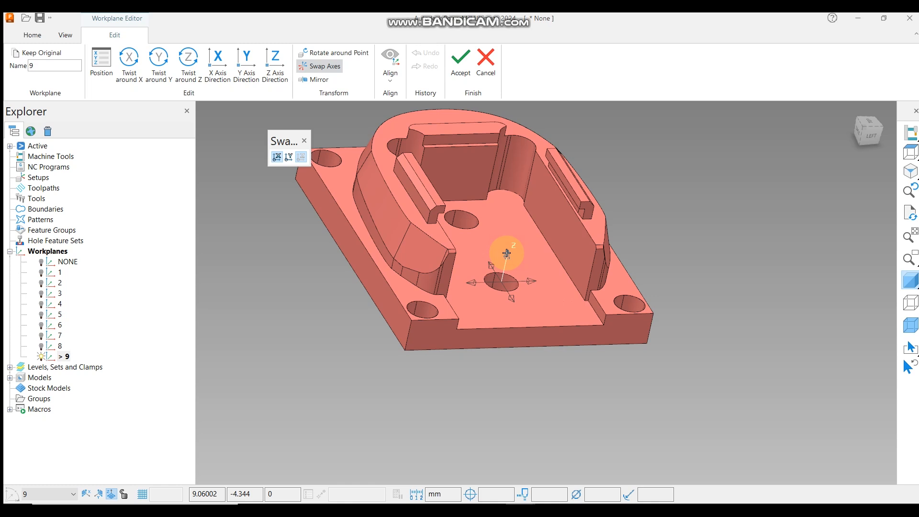
pyautogui.click(511, 297)
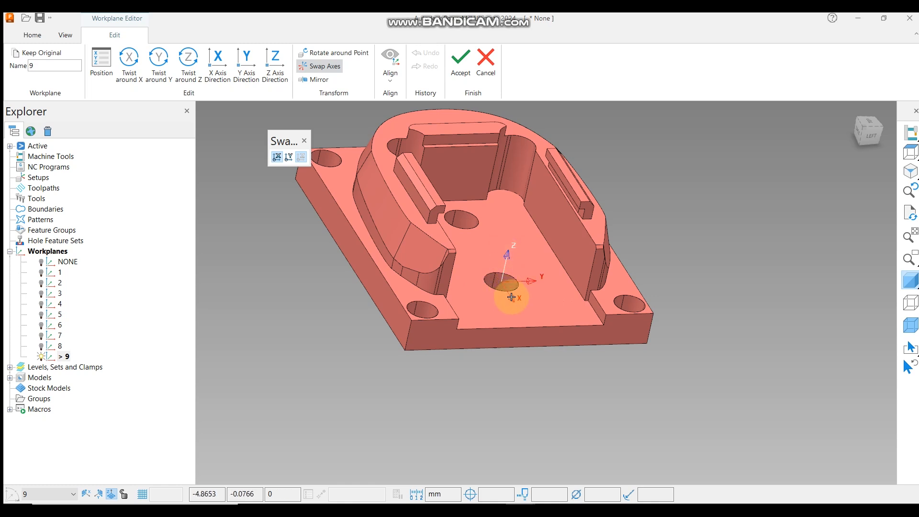
pyautogui.click(534, 282)
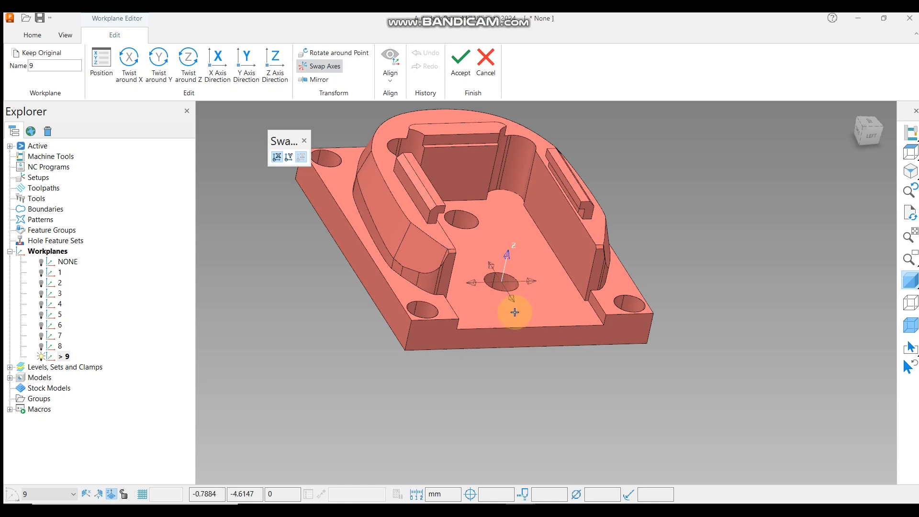
pyautogui.click(533, 281)
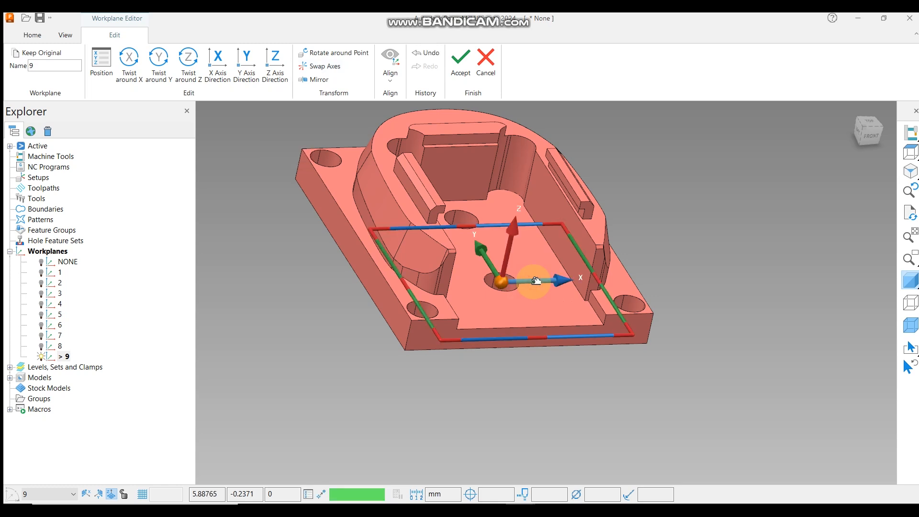
pyautogui.click(461, 60)
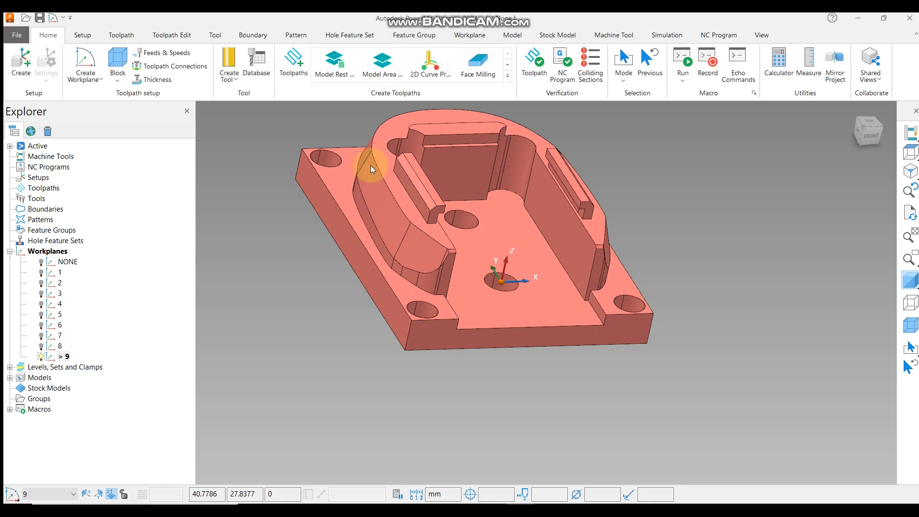
# View the model from the top, select it, and calculate a stock block from the model in the active workplane.
pyautogui.click(909, 152)
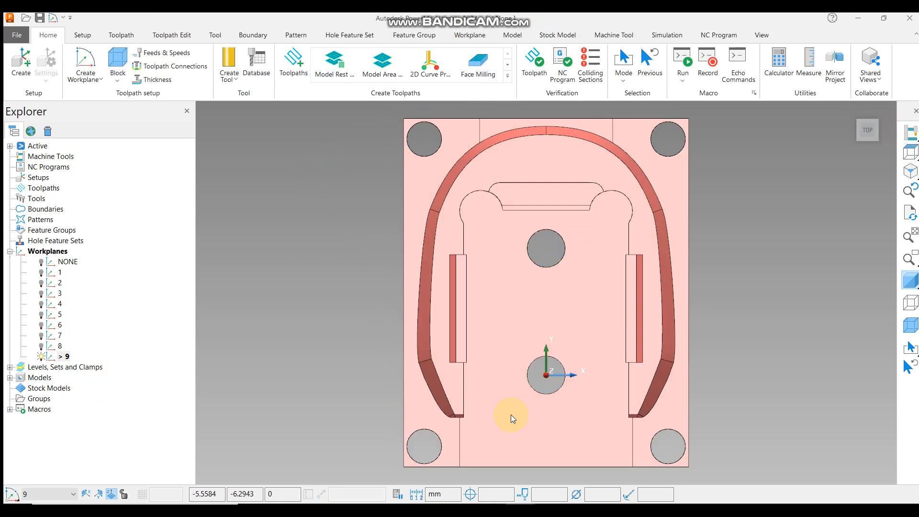
pyautogui.scroll(-3, 510, 414)
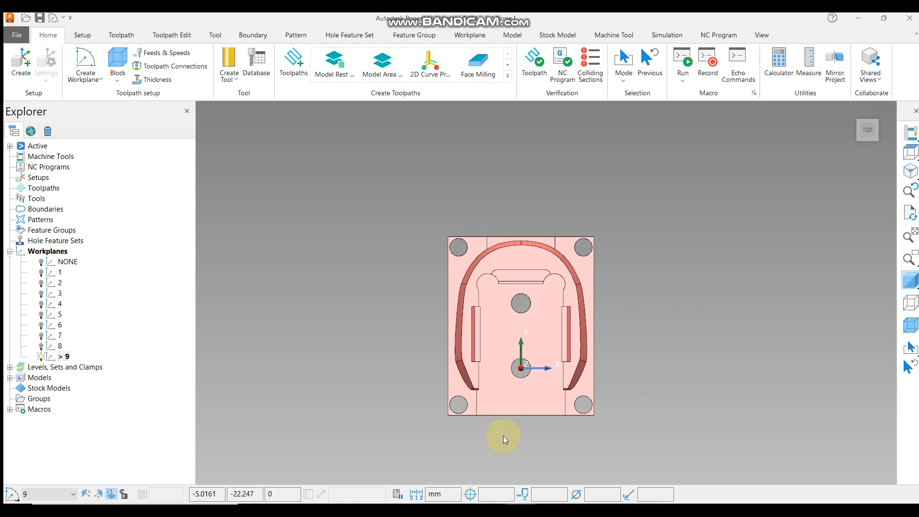
pyautogui.scroll(4, 504, 436)
pyautogui.scroll(-2, 535, 403)
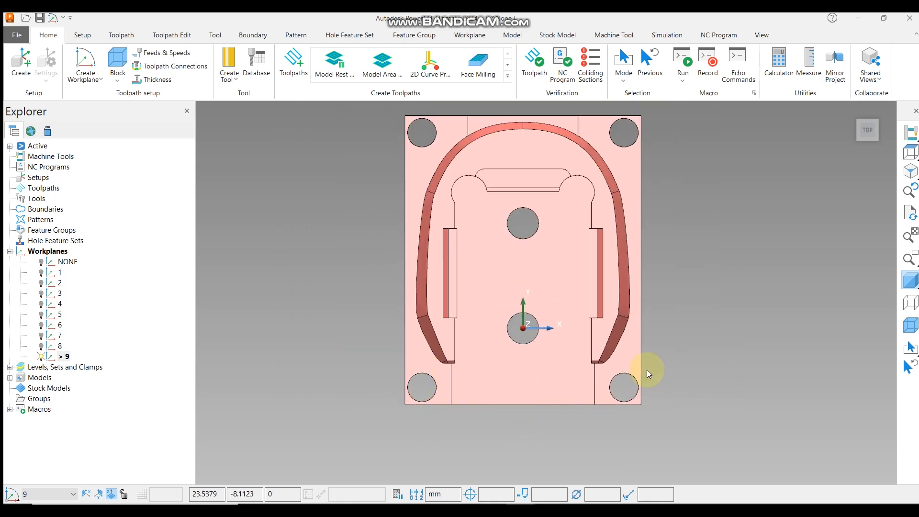
pyautogui.scroll(-2, 560, 421)
pyautogui.moveTo(437, 196); pyautogui.dragTo(641, 440)
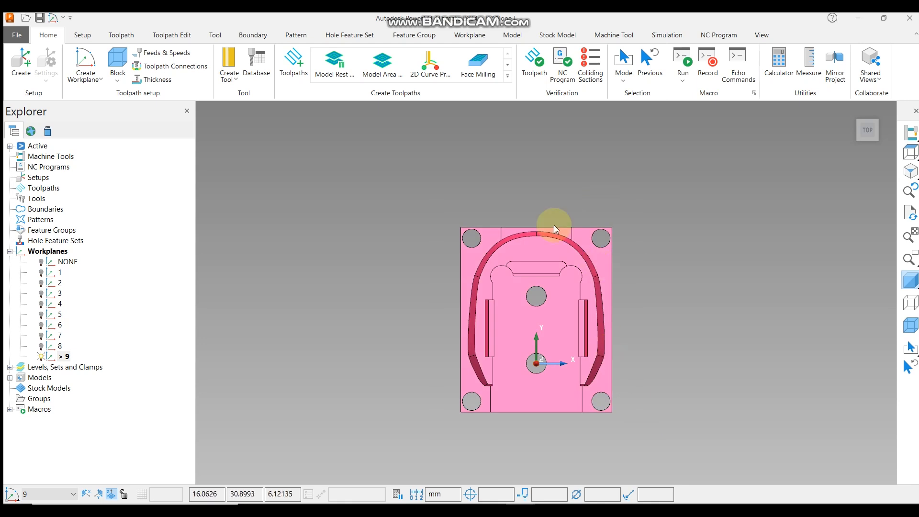
pyautogui.click(118, 63)
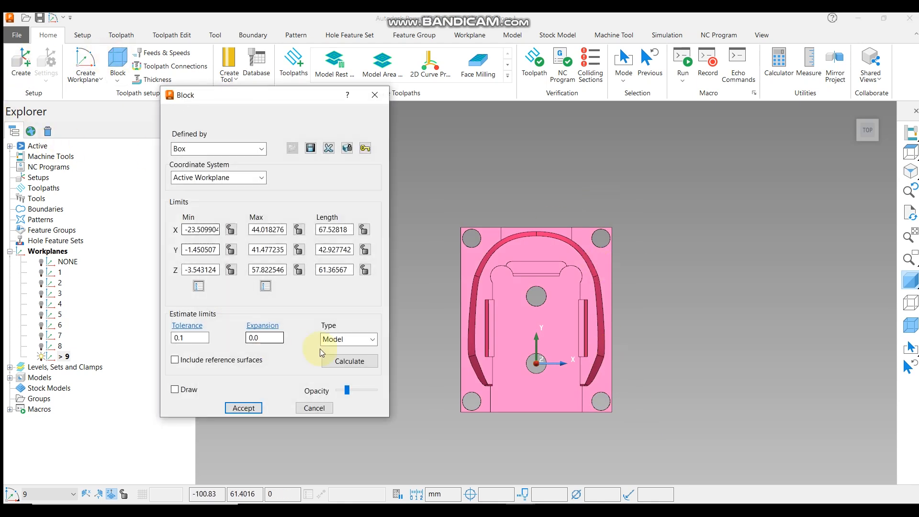
pyautogui.click(349, 361)
pyautogui.click(339, 230)
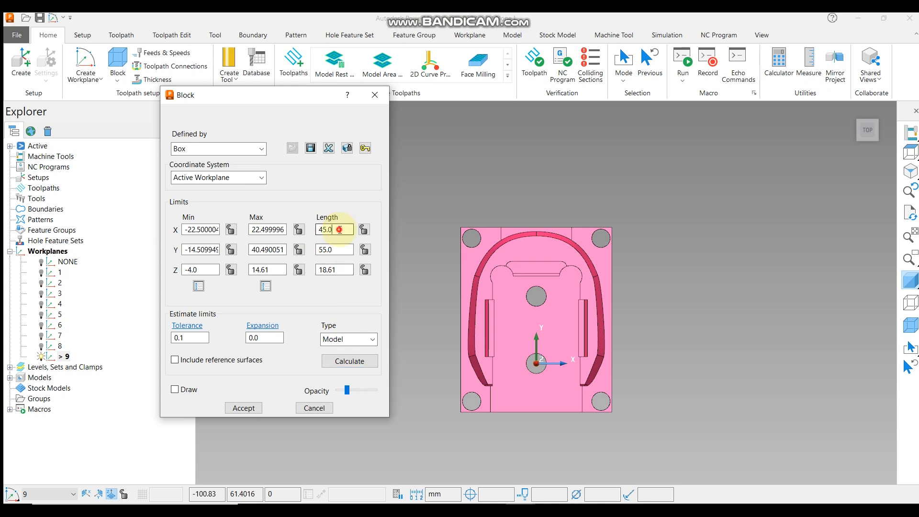
pyautogui.doubleClick(335, 249)
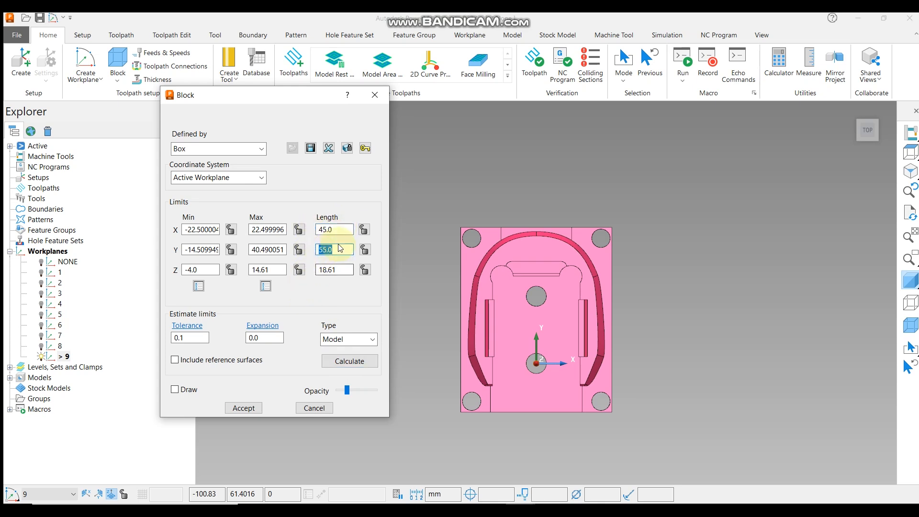
pyautogui.moveTo(338, 228); pyautogui.dragTo(322, 229)
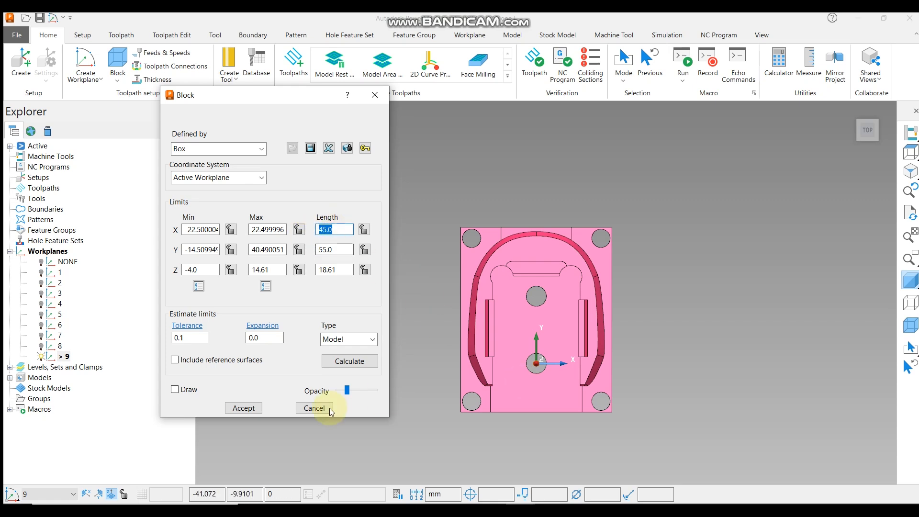
pyautogui.click(243, 407)
# Reopen workplane 9 in the Workplane Editor, swap its X and Y axes, and accept the edit.
pyautogui.rightClick(64, 357)
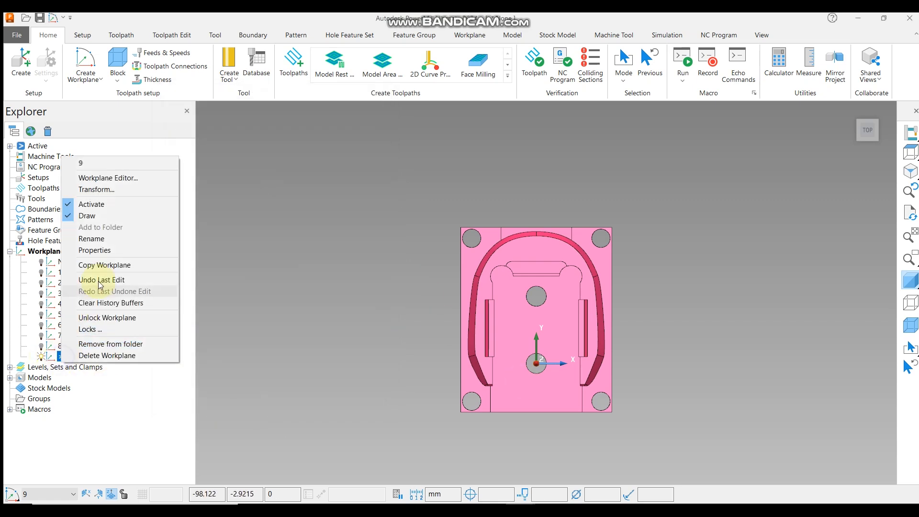
pyautogui.click(124, 179)
pyautogui.click(333, 68)
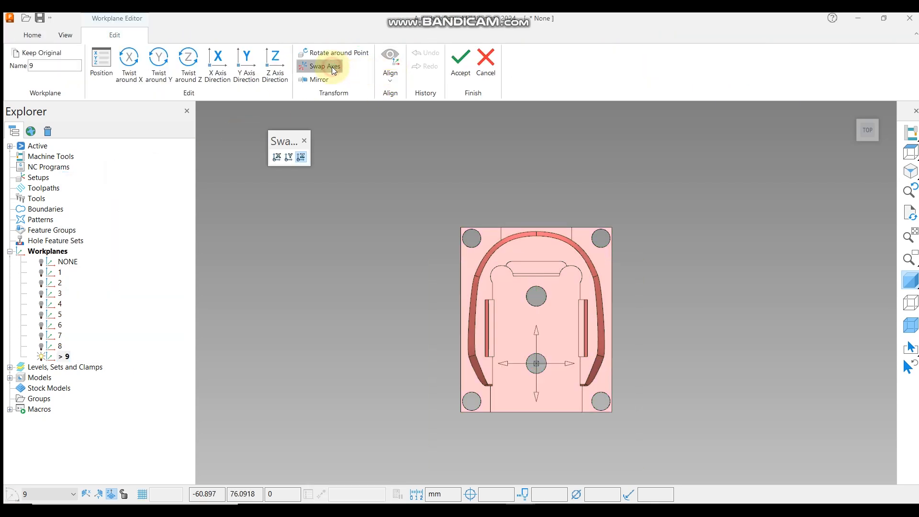
pyautogui.moveTo(588, 416); pyautogui.dragTo(683, 369, button='middle')
pyautogui.scroll(-3, 701, 298)
pyautogui.moveTo(701, 297); pyautogui.dragTo(665, 320, button='middle')
pyautogui.scroll(5, 584, 341)
pyautogui.click(579, 361)
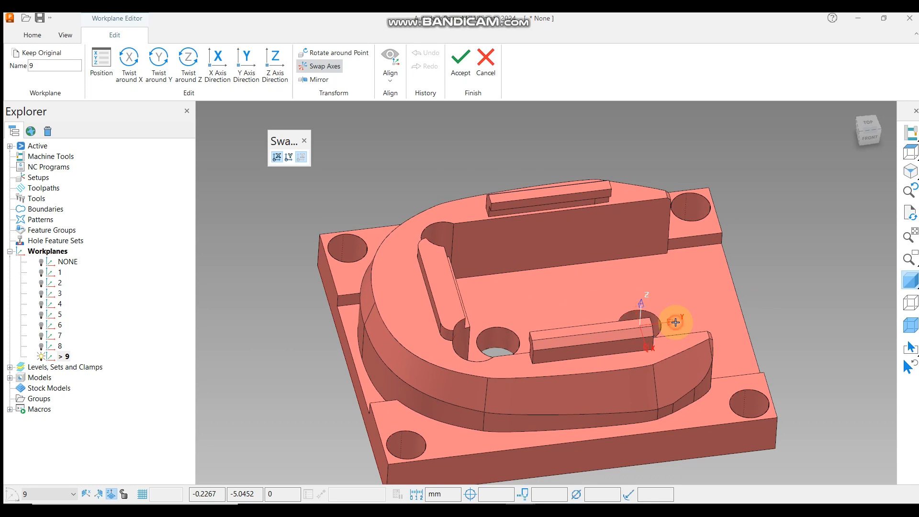
pyautogui.click(675, 322)
pyautogui.scroll(-3, 533, 260)
pyautogui.click(460, 62)
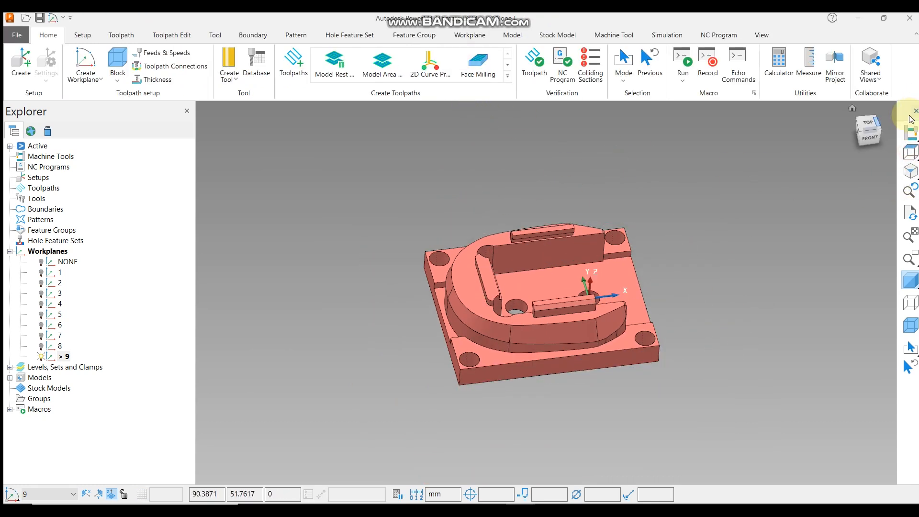
# Recalculate the stock block from the model in the reoriented active workplane and accept it.
pyautogui.click(910, 152)
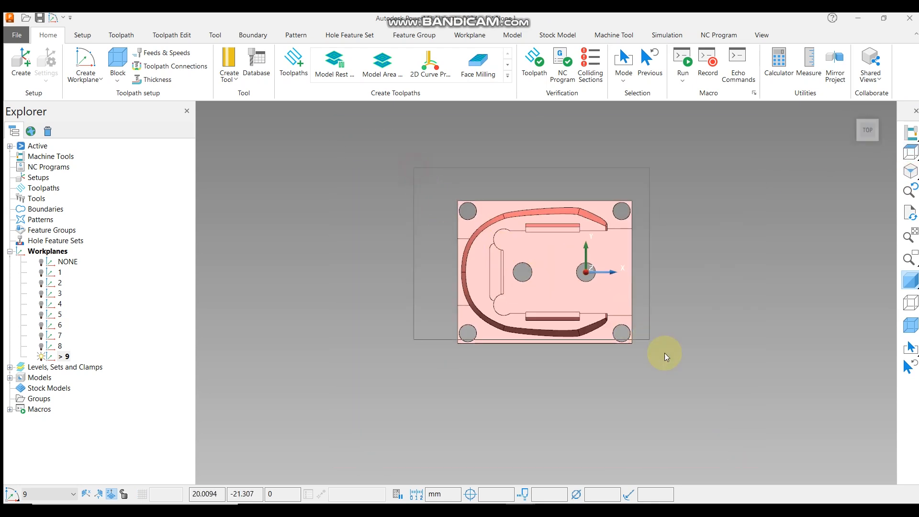
pyautogui.click(117, 62)
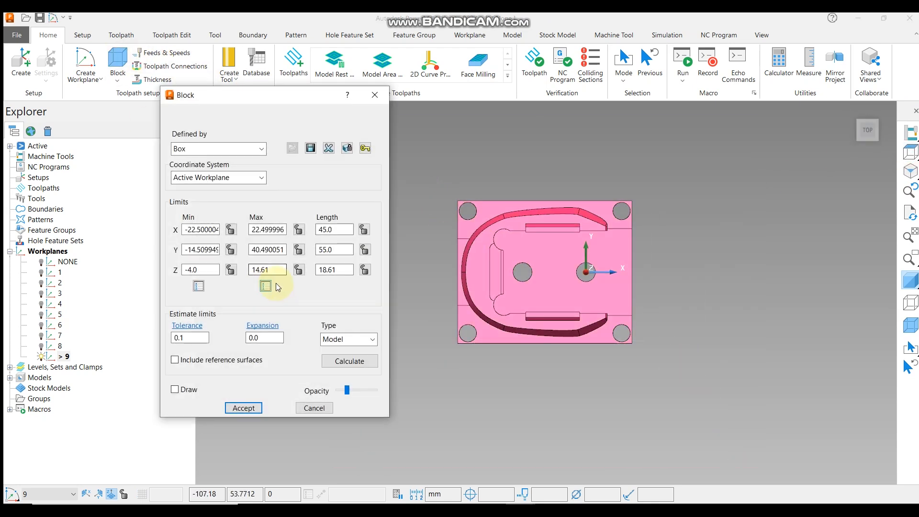
pyautogui.click(337, 230)
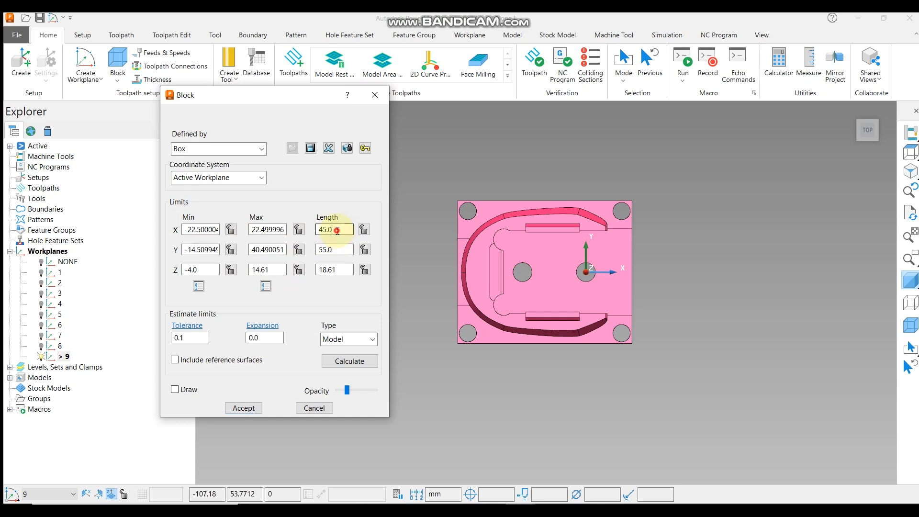
pyautogui.doubleClick(333, 249)
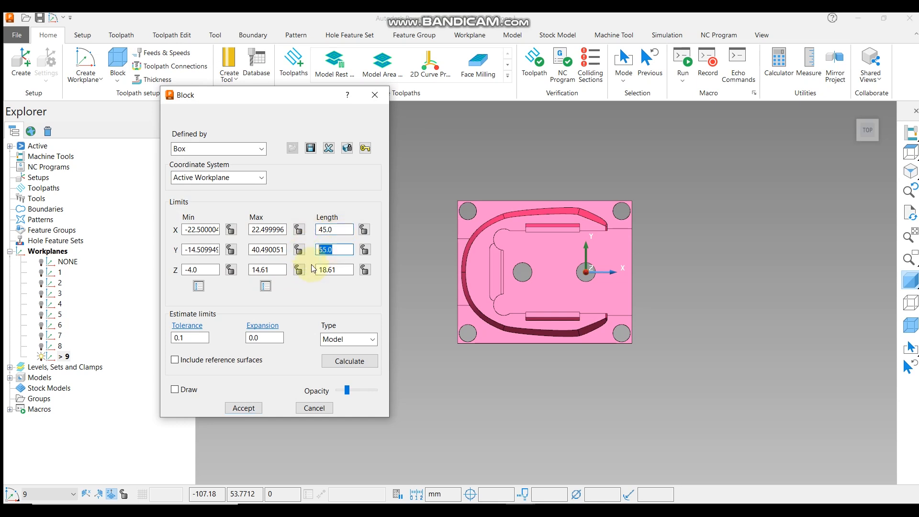
pyautogui.click(347, 361)
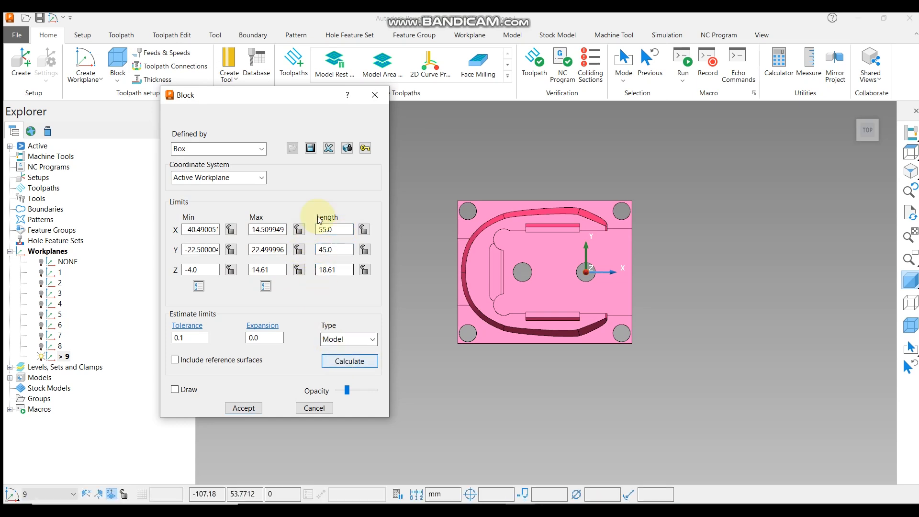
pyautogui.click(338, 229)
pyautogui.doubleClick(339, 229)
pyautogui.doubleClick(335, 249)
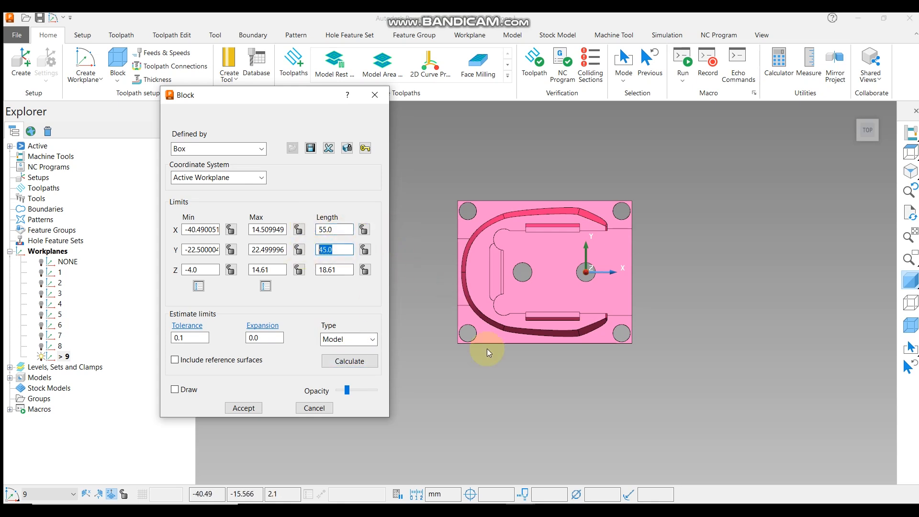
pyautogui.moveTo(486, 348); pyautogui.dragTo(524, 235, button='middle')
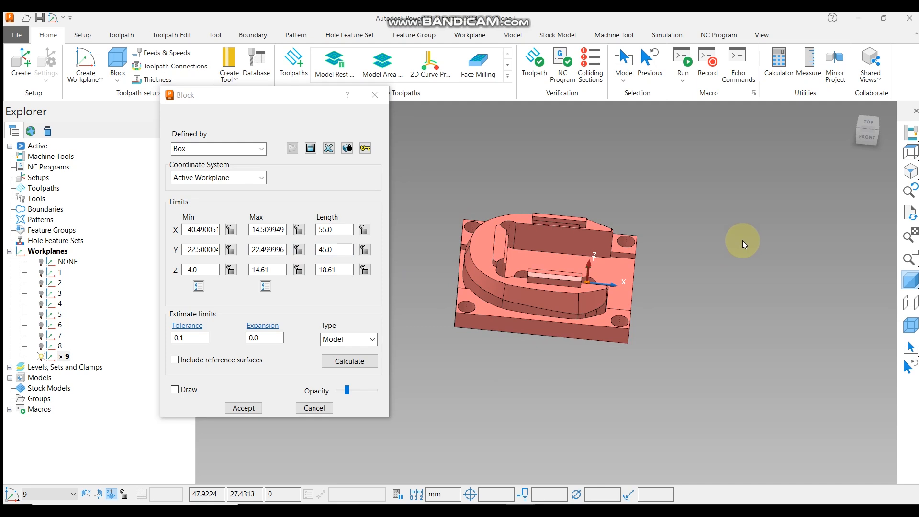
pyautogui.click(244, 408)
# Create a workplane aligned to geometry on the top face of the short rib on the curved wall.
pyautogui.moveTo(496, 242); pyautogui.dragTo(576, 290, button='middle')
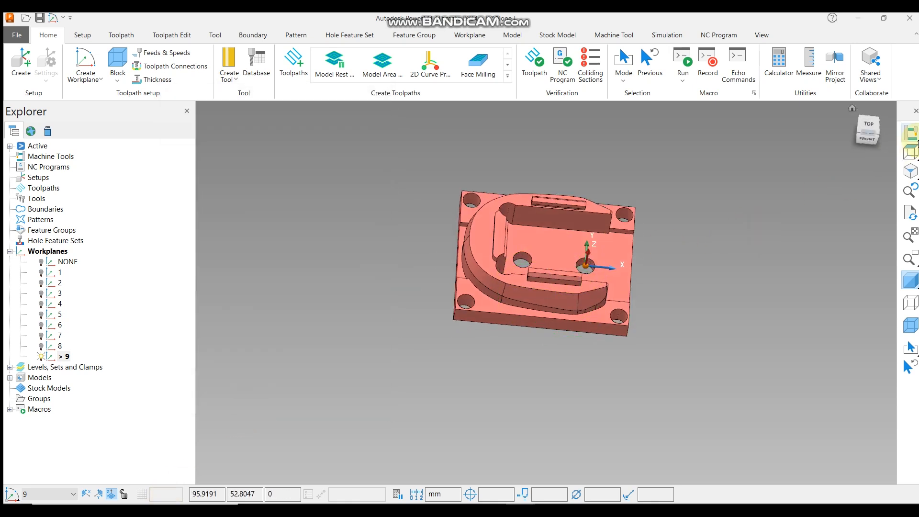
pyautogui.click(910, 152)
pyautogui.scroll(-2, 516, 313)
pyautogui.moveTo(516, 313); pyautogui.dragTo(518, 260, button='middle')
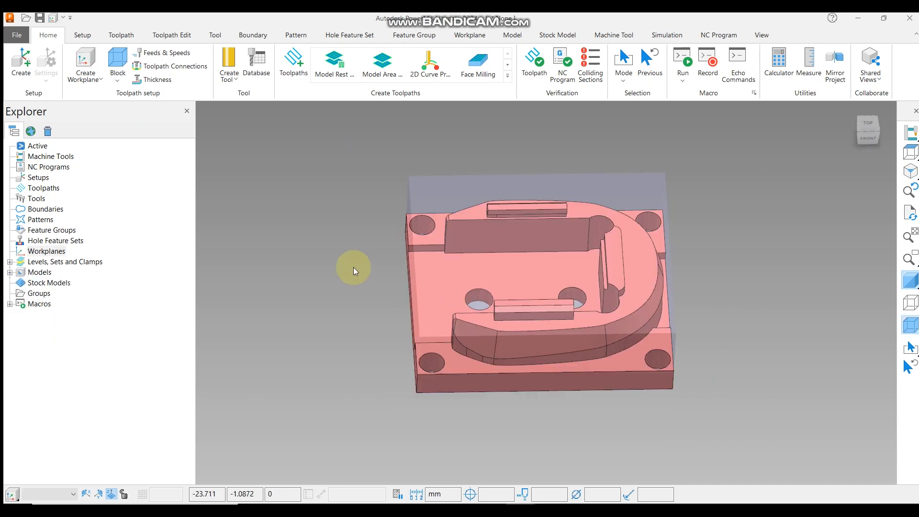
pyautogui.rightClick(61, 253)
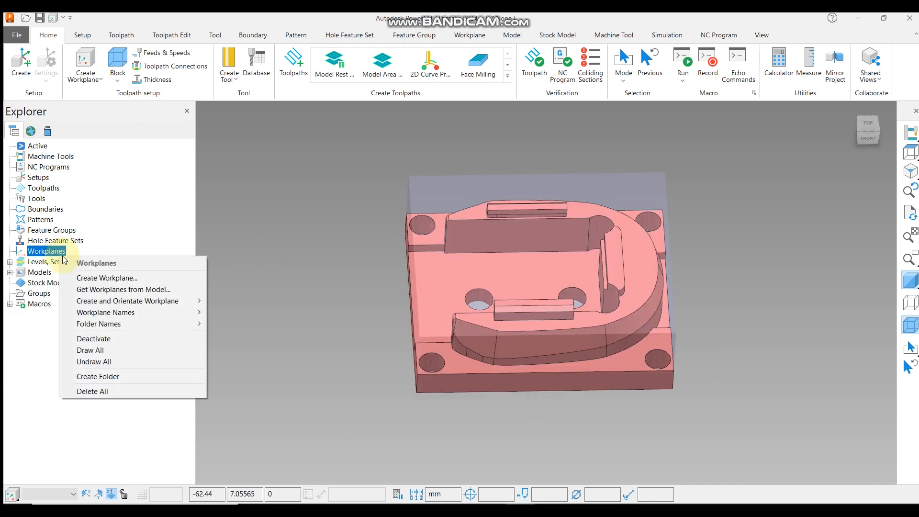
pyautogui.moveTo(97, 300)
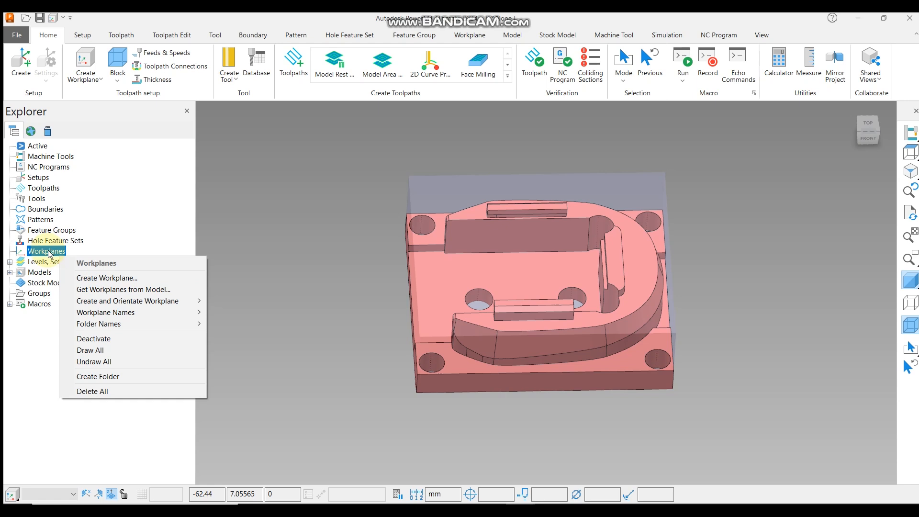
pyautogui.moveTo(111, 301)
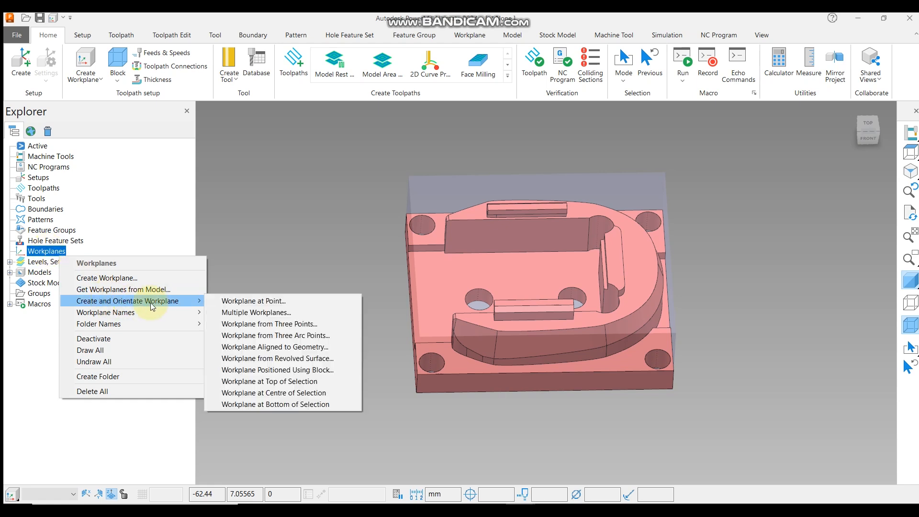
pyautogui.click(310, 347)
pyautogui.moveTo(625, 338); pyautogui.dragTo(510, 275, button='middle')
pyautogui.scroll(5, 513, 275)
pyautogui.moveTo(529, 230); pyautogui.dragTo(502, 318, button='middle')
pyautogui.scroll(3, 411, 365)
pyautogui.scroll(-5, 410, 365)
pyautogui.moveTo(512, 275); pyautogui.dragTo(517, 199, button='middle')
pyautogui.scroll(5, 516, 199)
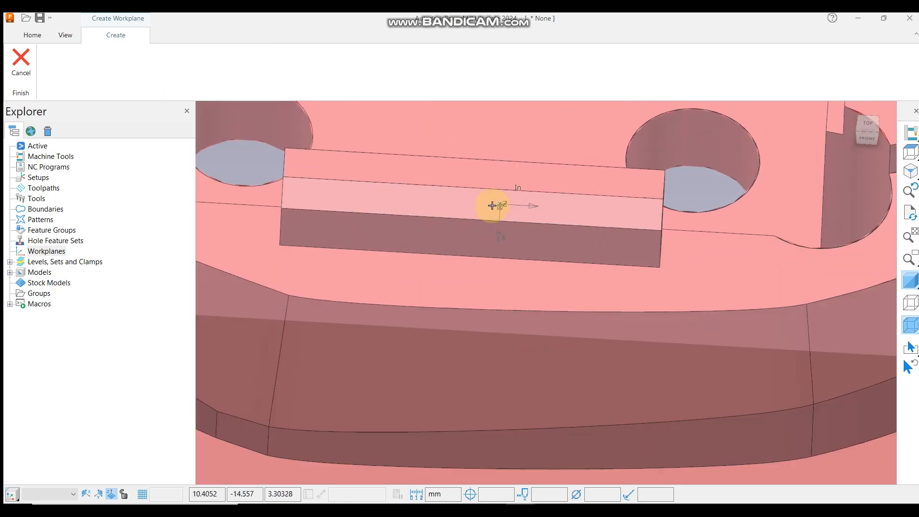
pyautogui.moveTo(620, 221); pyautogui.dragTo(604, 378, button='middle')
pyautogui.scroll(-2, 551, 267)
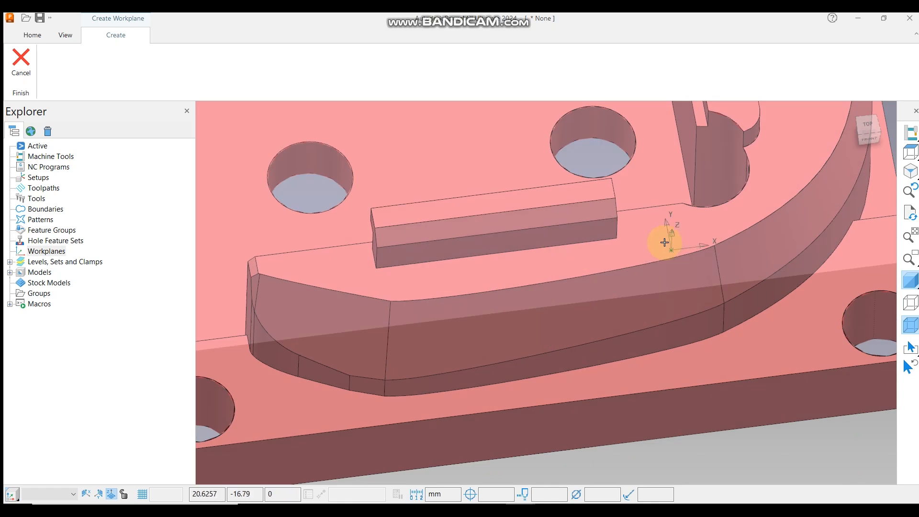
pyautogui.scroll(-5, 646, 199)
pyautogui.scroll(6, 691, 144)
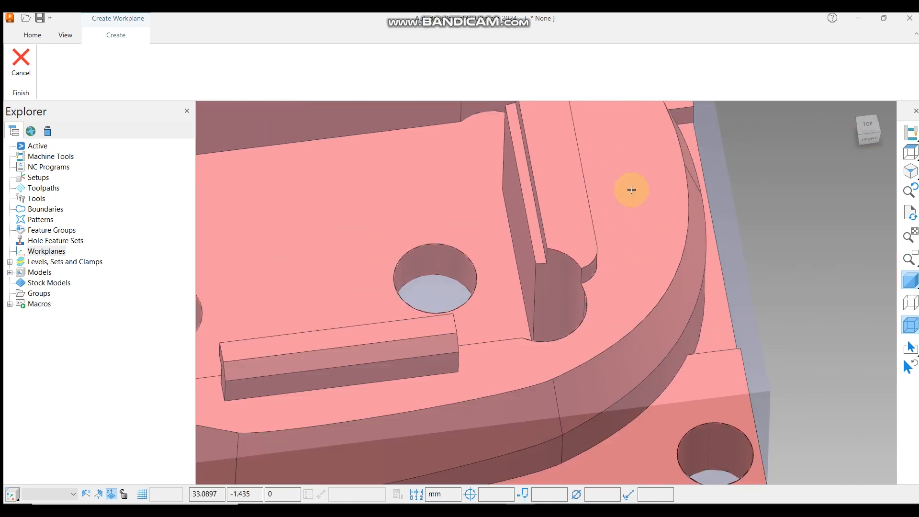
pyautogui.scroll(-3, 634, 189)
pyautogui.moveTo(625, 199); pyautogui.dragTo(584, 260, button='middle')
pyautogui.moveTo(523, 352); pyautogui.dragTo(501, 330, button='middle')
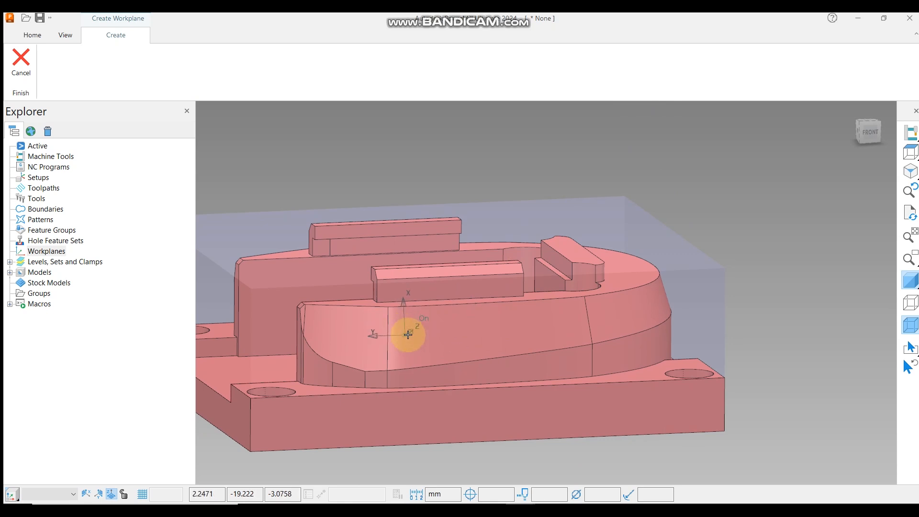
pyautogui.scroll(3, 408, 330)
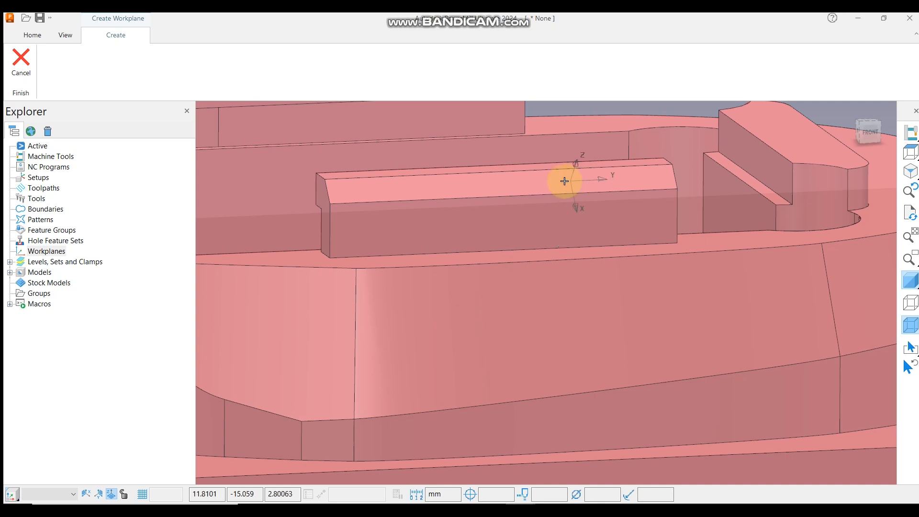
pyautogui.scroll(3, 521, 189)
pyautogui.click(518, 187)
pyautogui.scroll(-5, 607, 183)
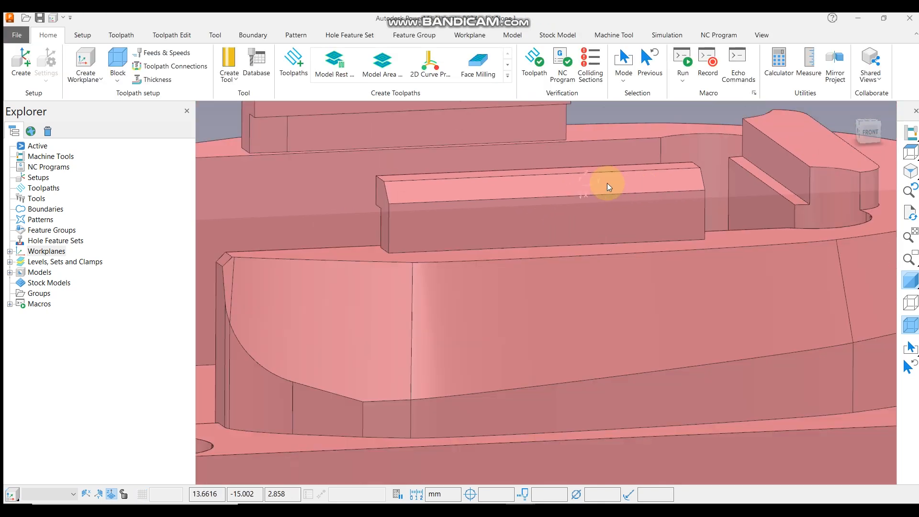
# Expand the workplanes list and activate the new workplane 1.
pyautogui.click(10, 251)
pyautogui.rightClick(58, 263)
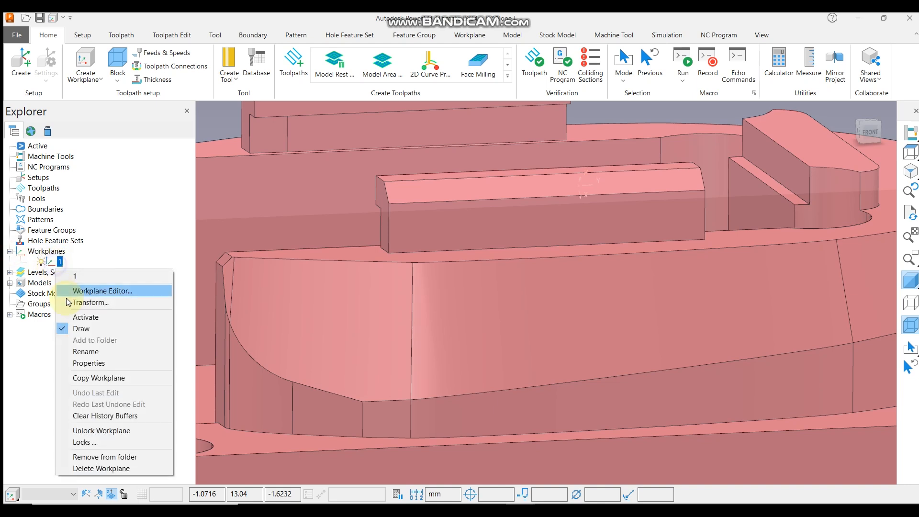
pyautogui.click(84, 319)
pyautogui.scroll(-5, 569, 287)
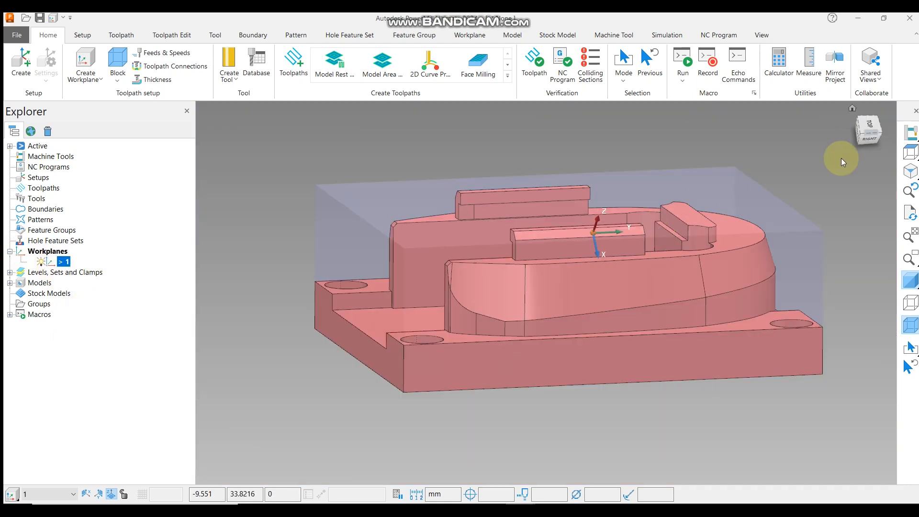
# View the model from the top and display the information for the selected model face.
pyautogui.click(909, 154)
pyautogui.scroll(5, 580, 363)
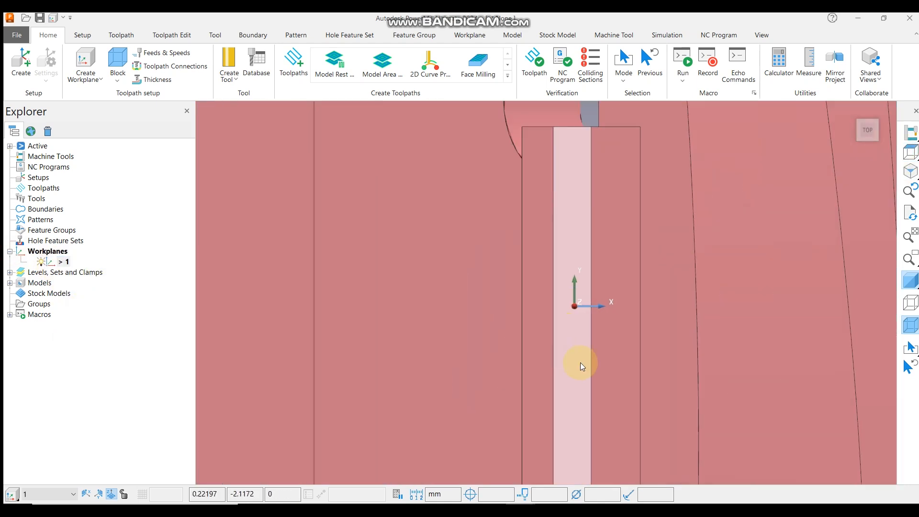
pyautogui.rightClick(579, 361)
pyautogui.click(632, 315)
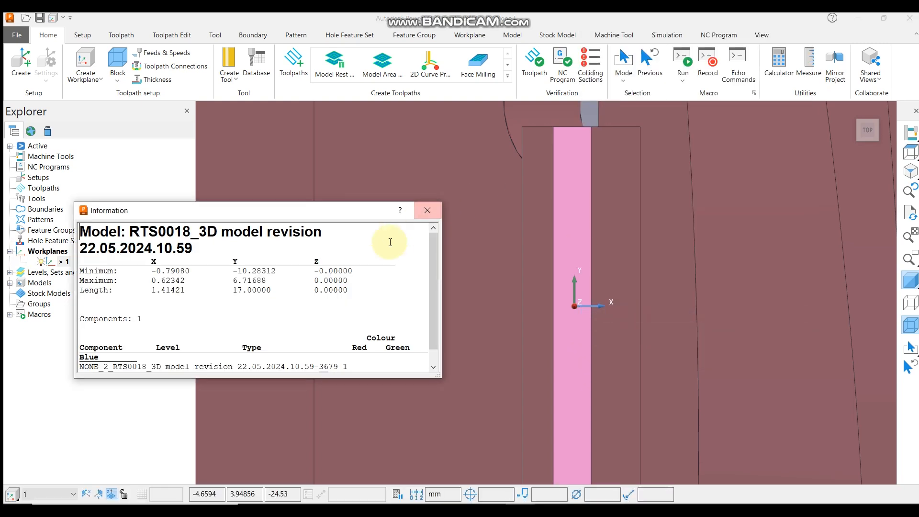
pyautogui.moveTo(315, 271); pyautogui.dragTo(350, 291)
pyautogui.click(428, 211)
# Create a workplane from a revolved surface on one of the model's holes.
pyautogui.scroll(-5, 564, 268)
pyautogui.moveTo(564, 268); pyautogui.dragTo(681, 199, button='middle')
pyautogui.scroll(5, 539, 237)
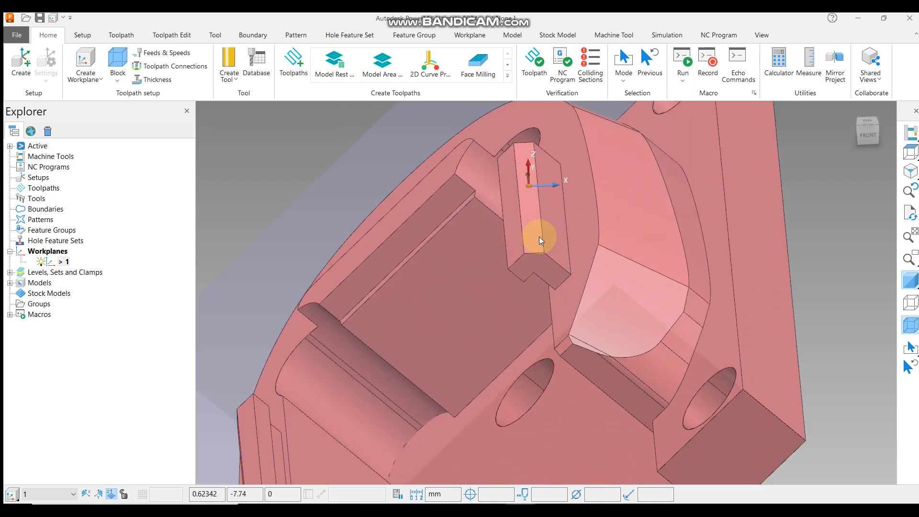
pyautogui.scroll(-5, 539, 237)
pyautogui.moveTo(494, 306)
pyautogui.mouseDown(button='middle')
pyautogui.moveTo(493, 297)
pyautogui.moveTo(493, 322)
pyautogui.mouseUp(button='middle')
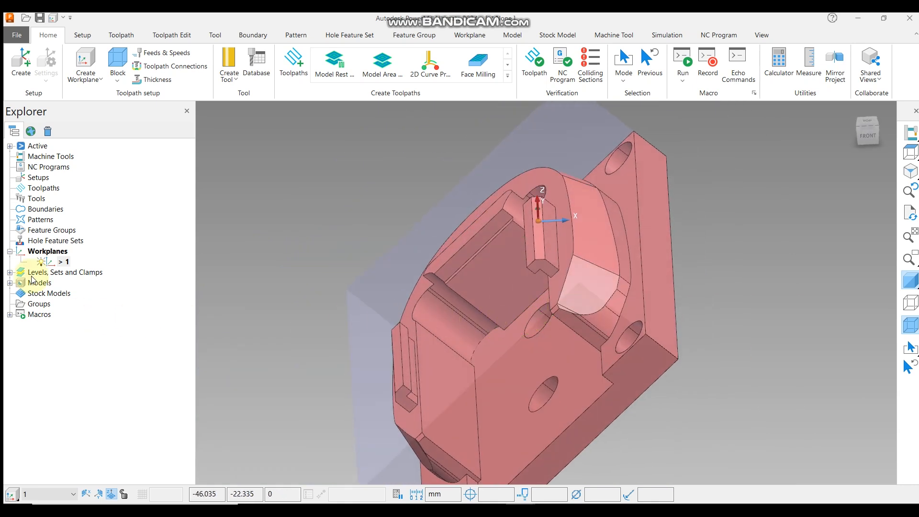
pyautogui.rightClick(42, 254)
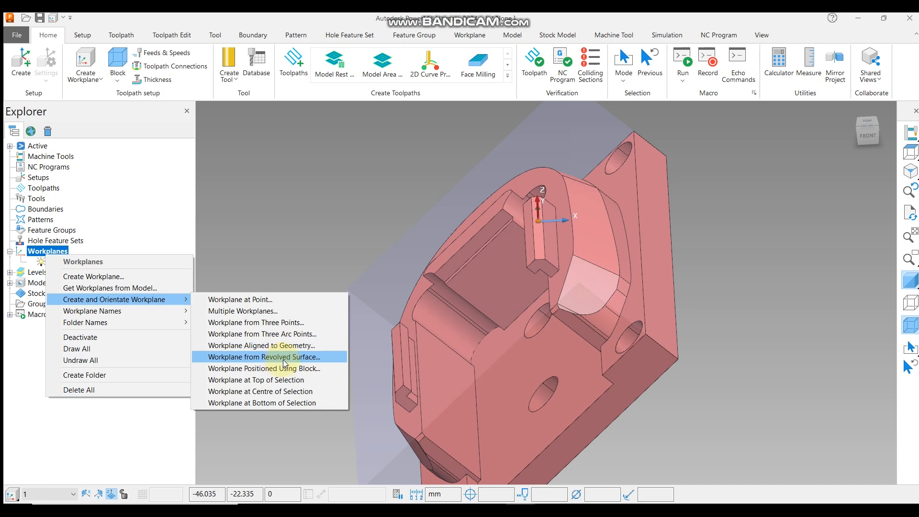
pyautogui.click(283, 358)
pyautogui.moveTo(518, 332); pyautogui.dragTo(539, 256, button='middle')
pyautogui.scroll(5, 471, 304)
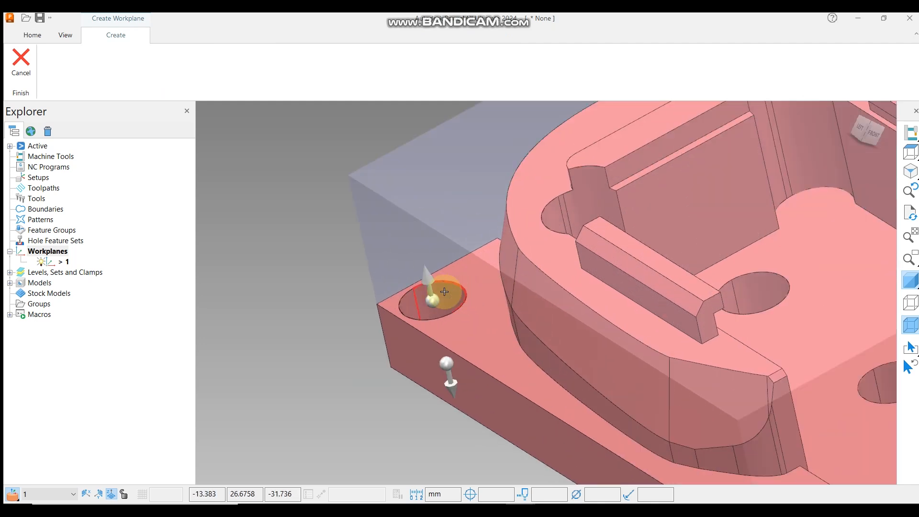
pyautogui.scroll(-5, 444, 291)
pyautogui.scroll(5, 444, 292)
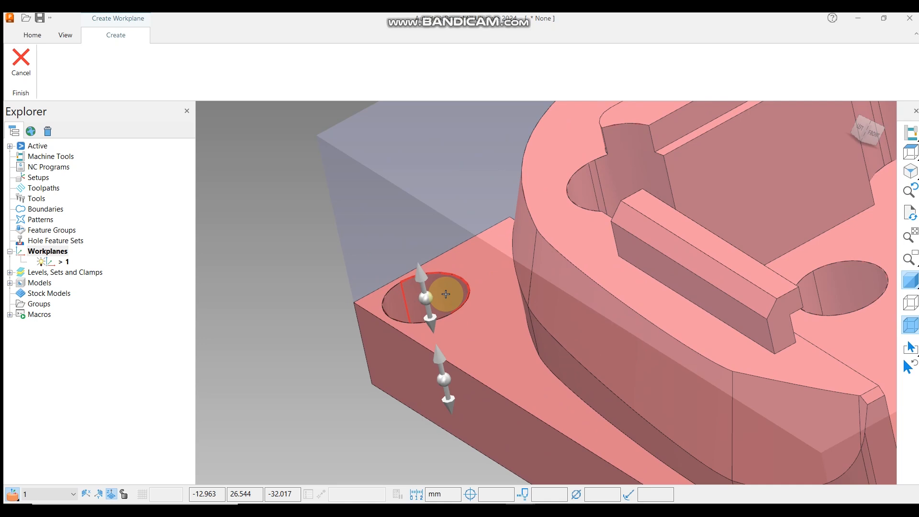
pyautogui.scroll(-5, 446, 294)
pyautogui.moveTo(611, 267); pyautogui.dragTo(382, 315, button='middle')
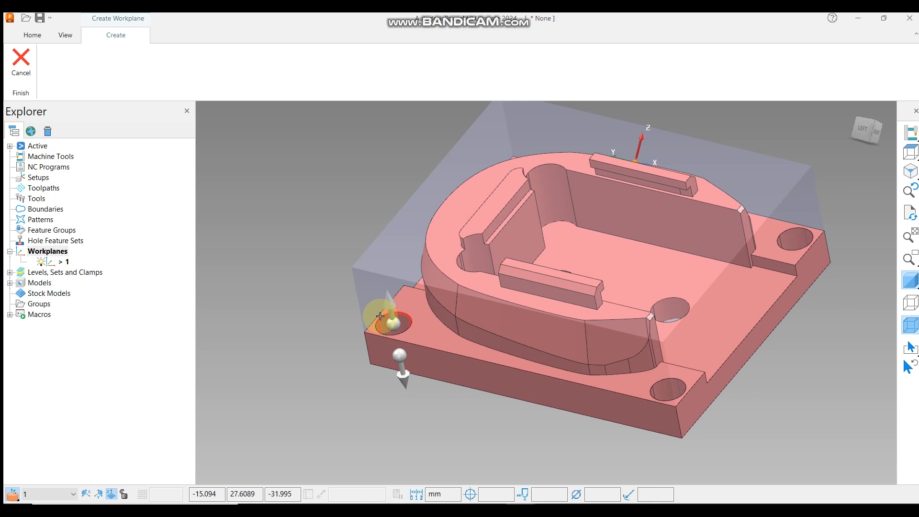
pyautogui.scroll(5, 379, 316)
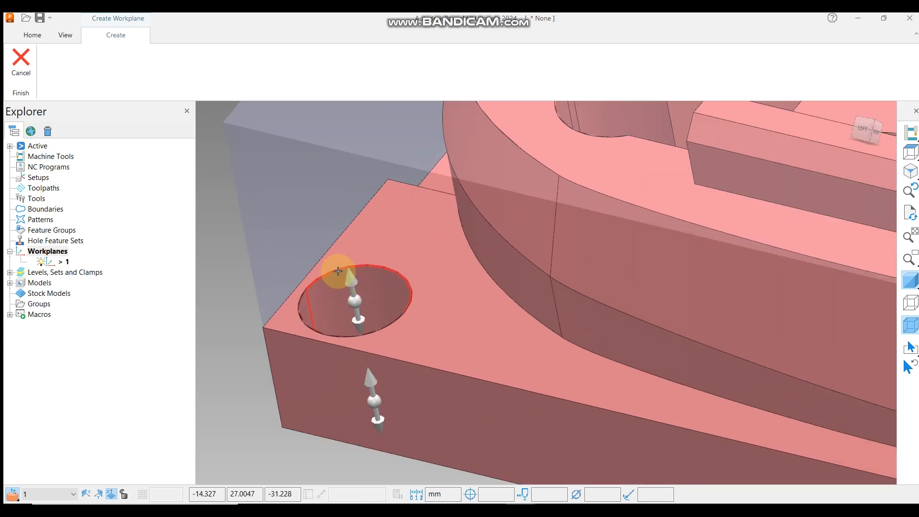
pyautogui.scroll(-5, 382, 283)
pyautogui.moveTo(390, 287); pyautogui.dragTo(389, 215, button='middle')
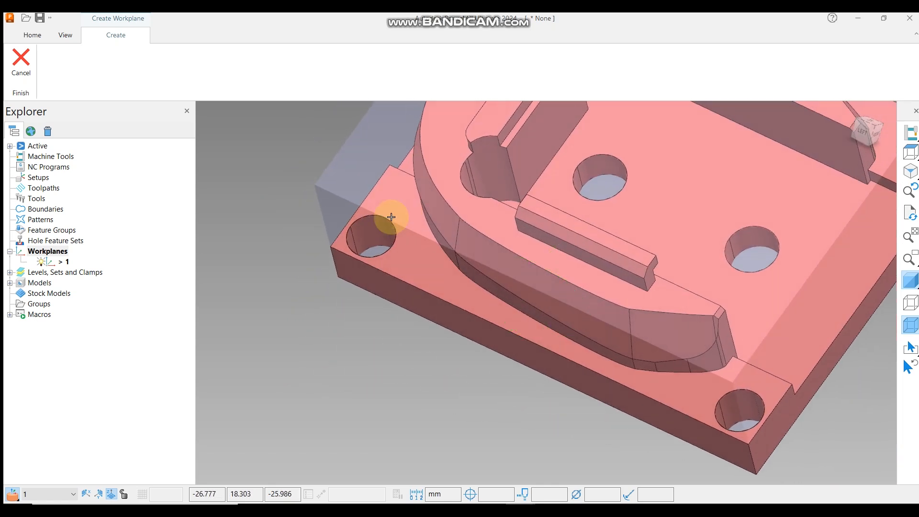
pyautogui.scroll(-5, 468, 244)
pyautogui.moveTo(467, 244); pyautogui.dragTo(541, 200, button='middle')
pyautogui.scroll(6, 555, 277)
pyautogui.moveTo(569, 275); pyautogui.dragTo(451, 186, button='middle')
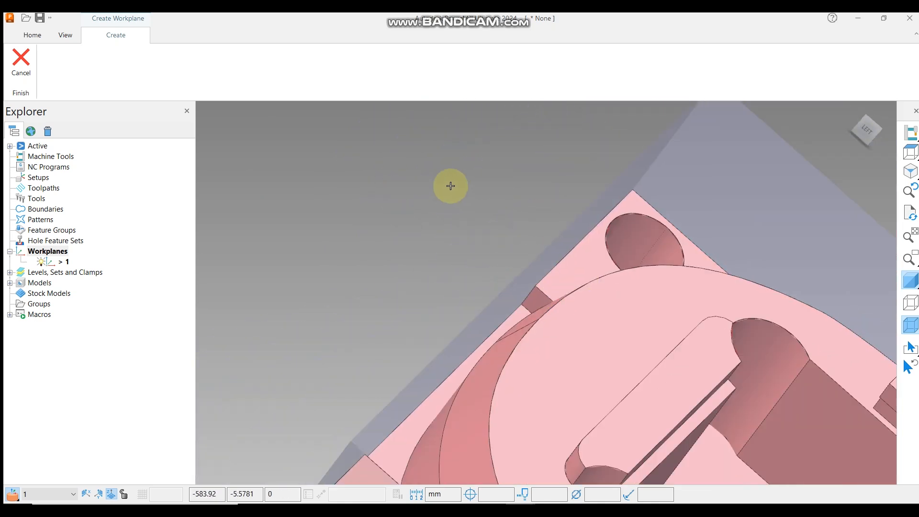
pyautogui.scroll(-6, 451, 186)
pyautogui.moveTo(597, 263); pyautogui.dragTo(502, 260, button='middle')
pyautogui.scroll(7, 496, 267)
pyautogui.scroll(2, 534, 249)
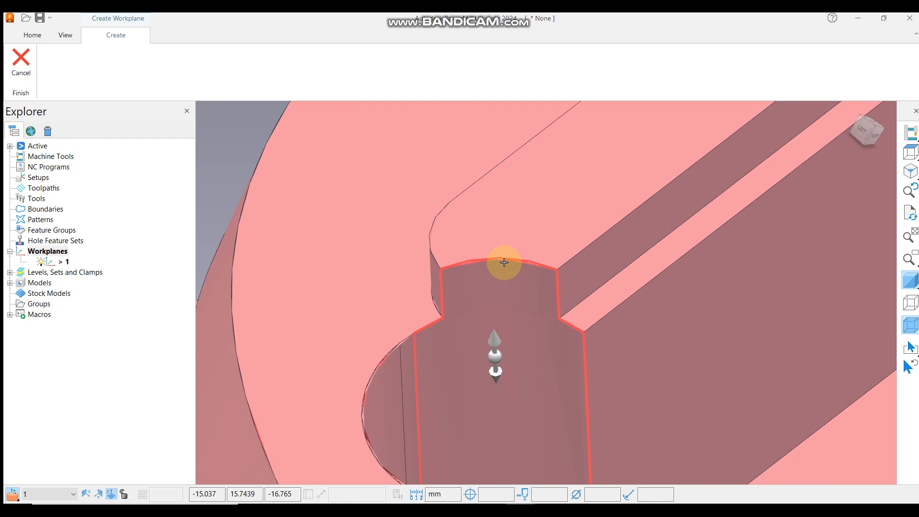
pyautogui.scroll(-7, 502, 263)
pyautogui.scroll(8, 468, 215)
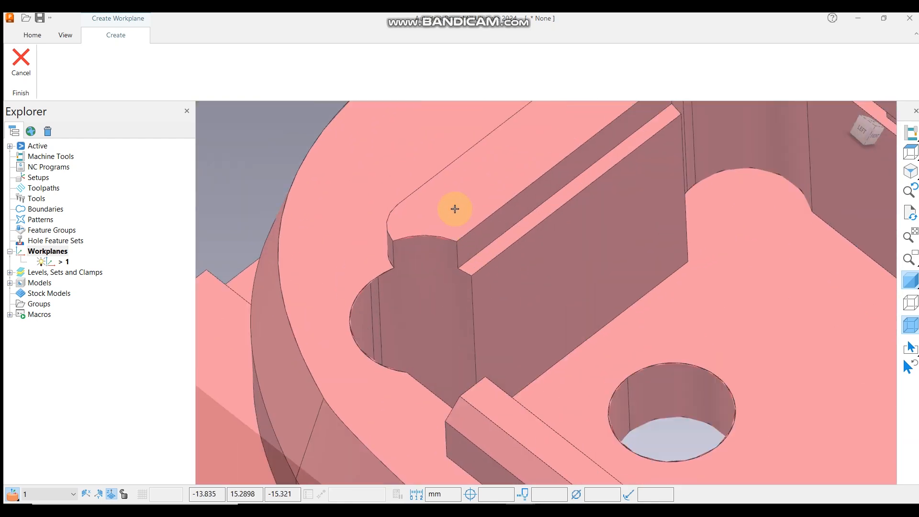
pyautogui.scroll(-7, 538, 250)
pyautogui.scroll(7, 584, 294)
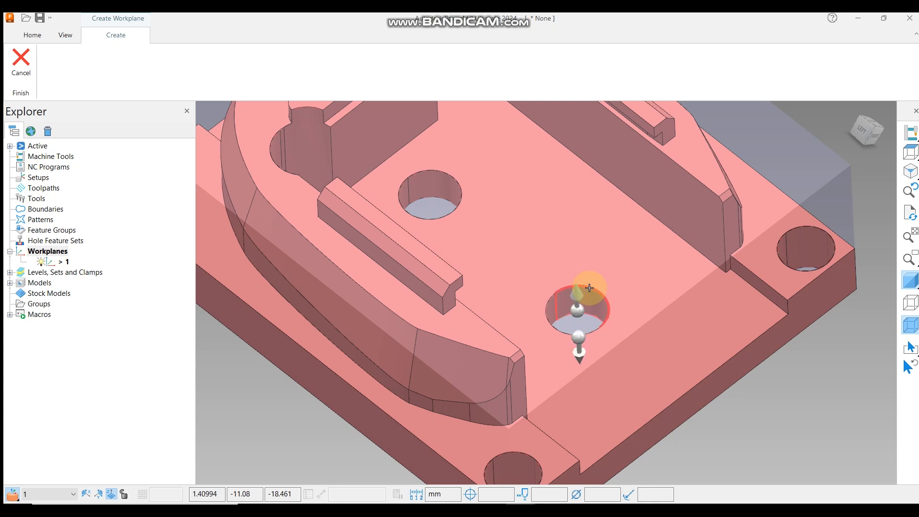
# Place the revolved-surface workplane at the top of the hole to finish creating it.
pyautogui.scroll(5, 589, 287)
pyautogui.scroll(-2, 555, 287)
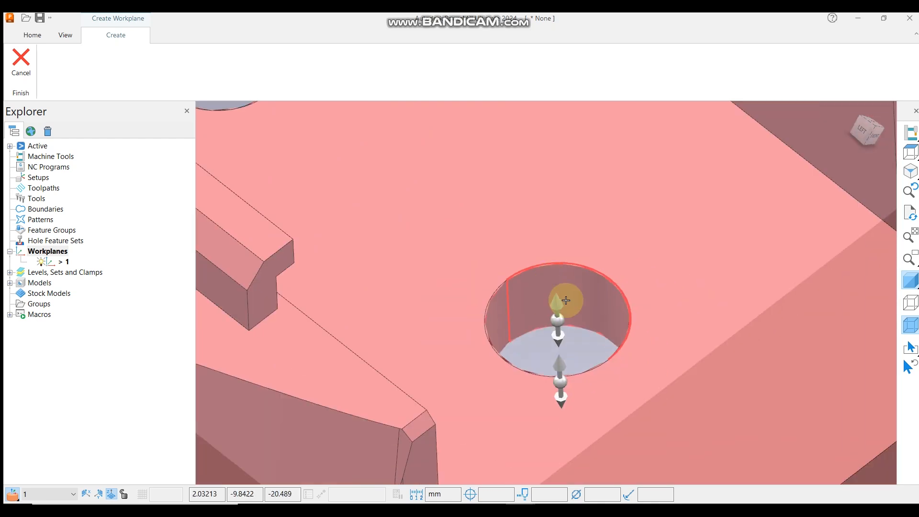
pyautogui.scroll(2, 509, 300)
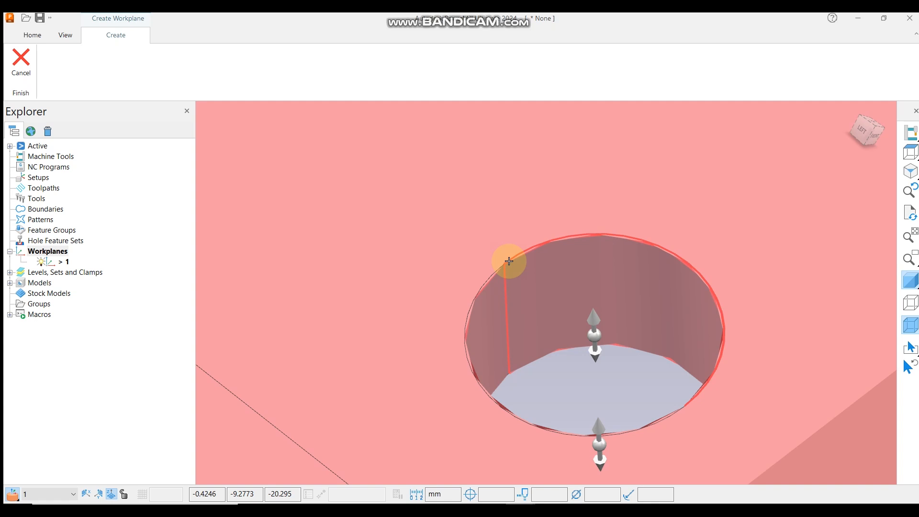
pyautogui.scroll(-5, 631, 242)
pyautogui.moveTo(622, 259); pyautogui.dragTo(627, 236, button='middle')
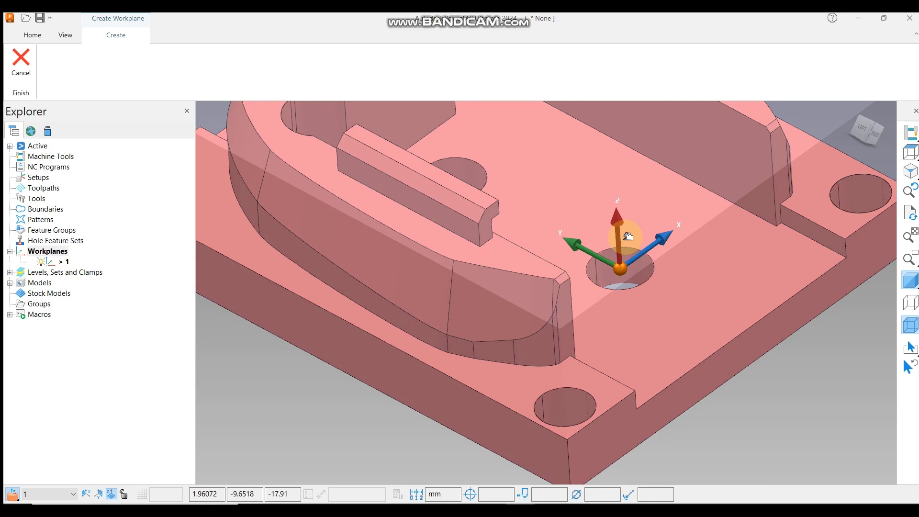
pyautogui.scroll(4, 632, 268)
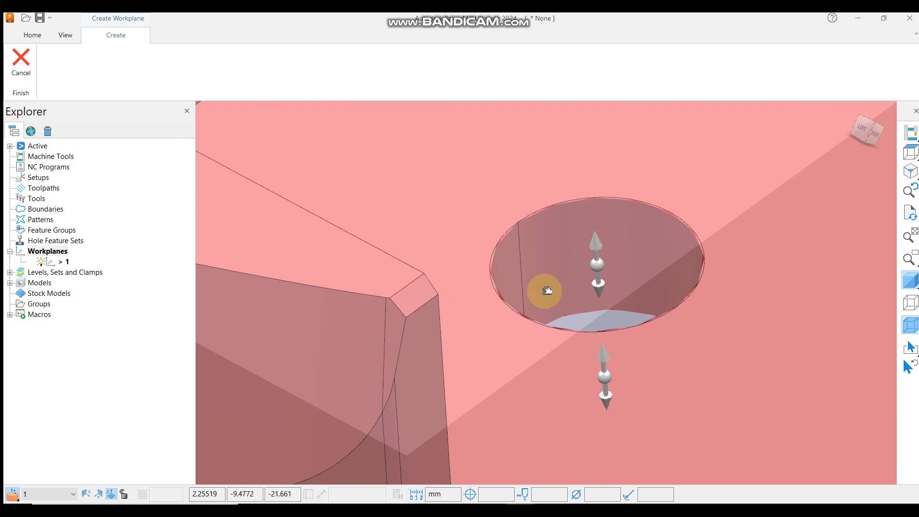
pyautogui.click(601, 260)
pyautogui.scroll(-6, 599, 259)
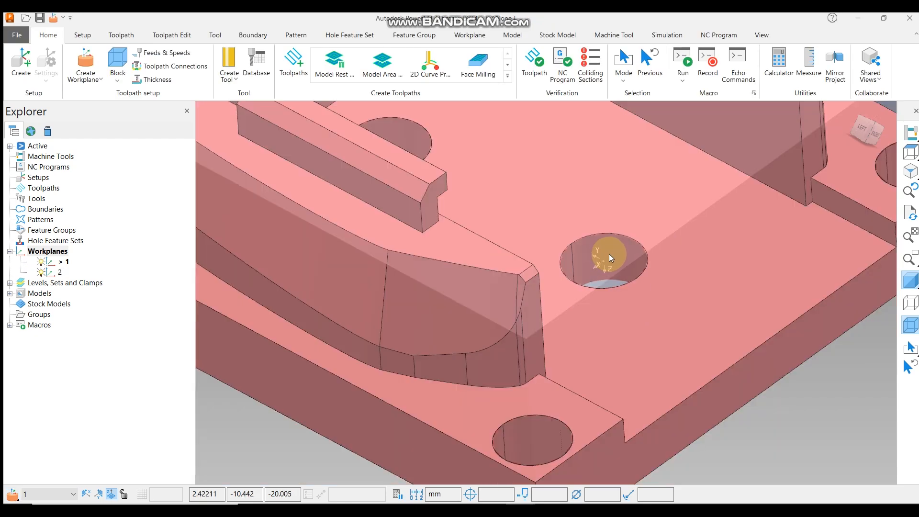
# Activate the newly created workplane 2.
pyautogui.rightClick(59, 272)
pyautogui.click(92, 327)
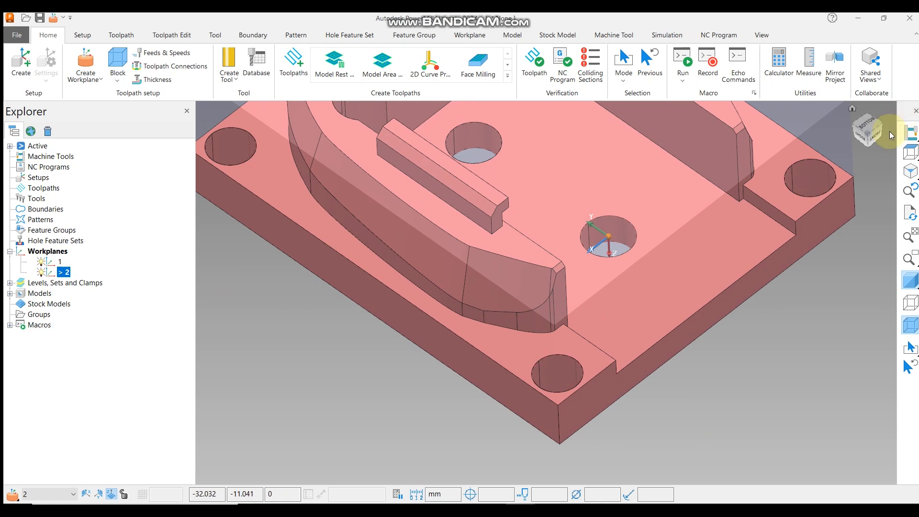
pyautogui.click(910, 152)
pyautogui.moveTo(579, 372); pyautogui.dragTo(611, 367, button='middle')
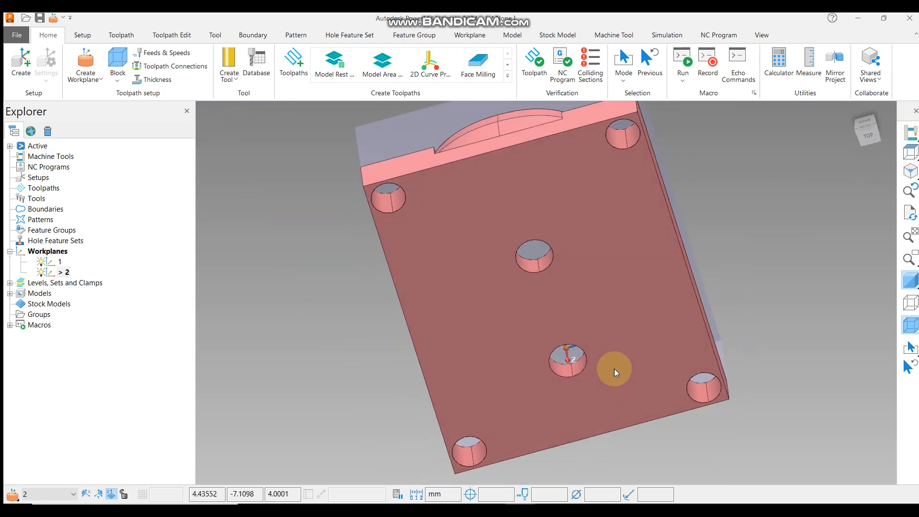
pyautogui.click(907, 153)
pyautogui.moveTo(587, 323); pyautogui.dragTo(617, 302, button='middle')
# Open workplane 2 in the Workplane Editor and twist it 180 degrees around its Y axis.
pyautogui.rightClick(64, 271)
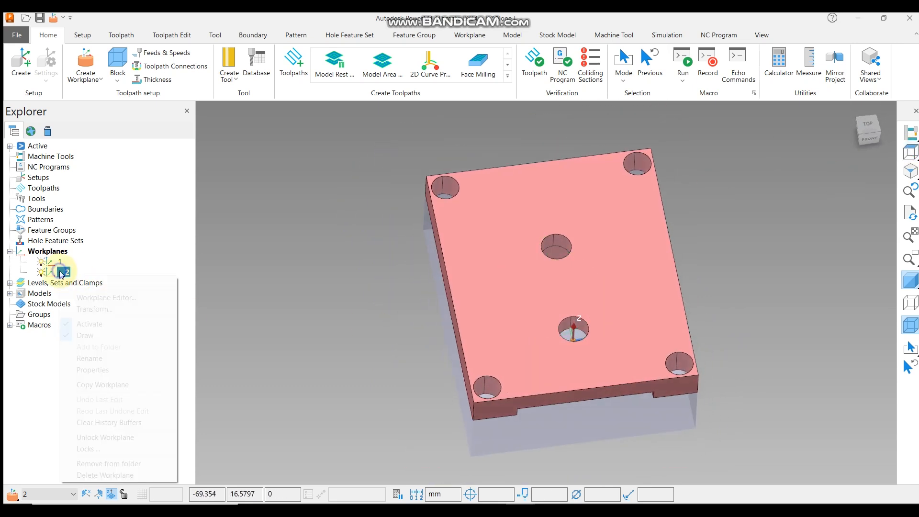
pyautogui.click(106, 298)
pyautogui.moveTo(401, 214); pyautogui.dragTo(468, 142, button='middle')
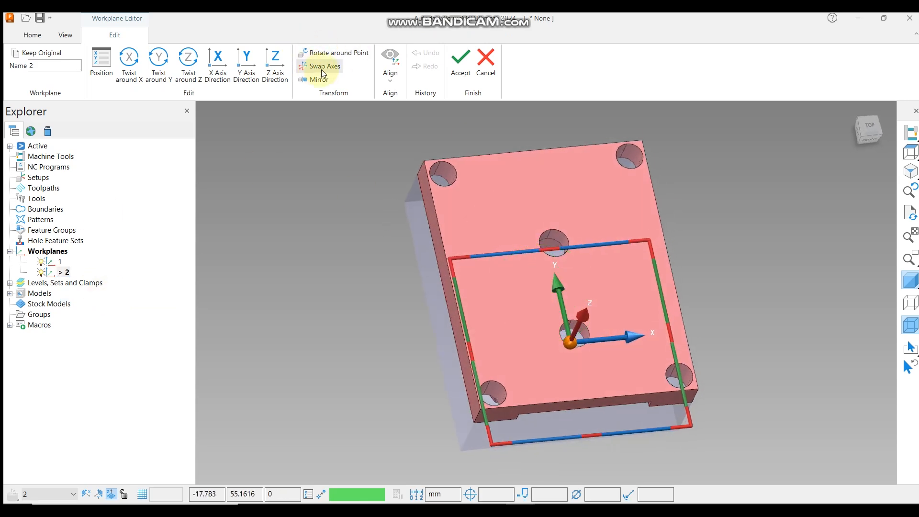
pyautogui.moveTo(543, 229)
pyautogui.mouseDown(button='middle')
pyautogui.moveTo(541, 209)
pyautogui.moveTo(538, 218)
pyautogui.mouseUp(button='middle')
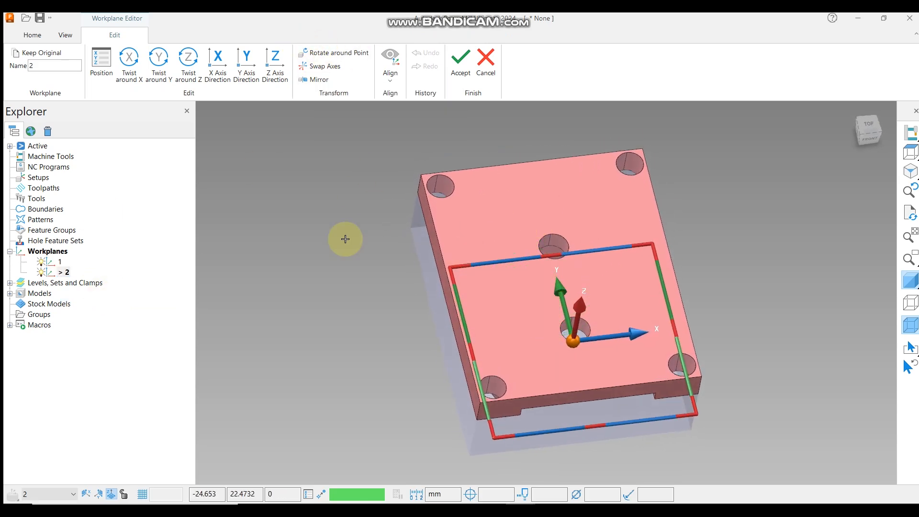
pyautogui.moveTo(438, 259); pyautogui.dragTo(459, 229, button='middle')
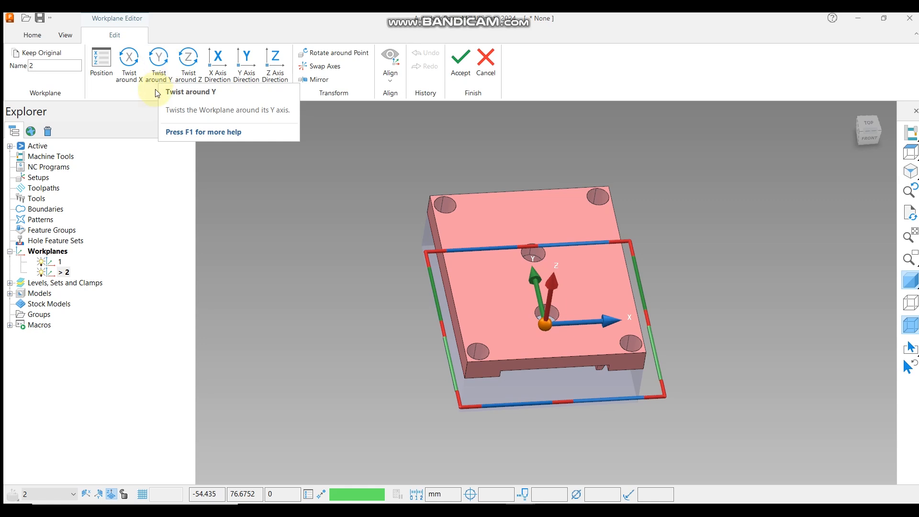
pyautogui.click(165, 66)
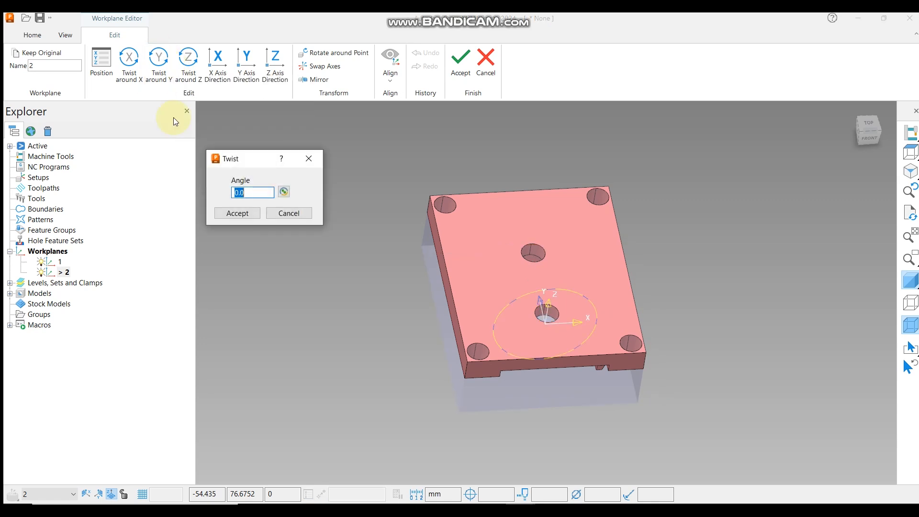
pyautogui.scroll(3, 542, 357)
pyautogui.scroll(-5, 542, 356)
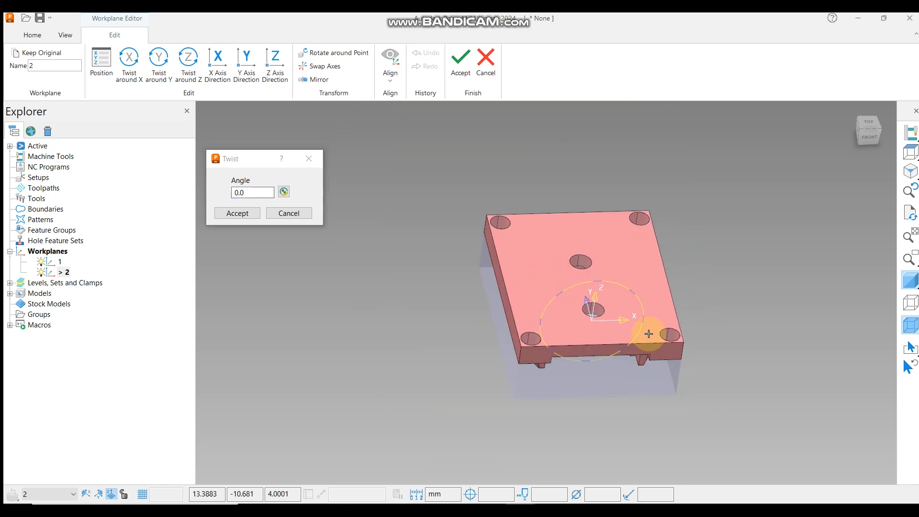
pyautogui.click(869, 134)
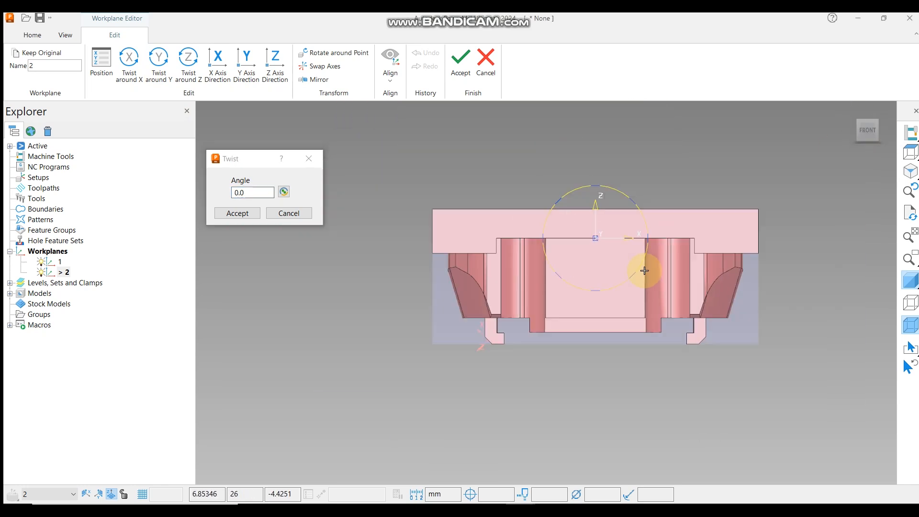
pyautogui.moveTo(570, 277); pyautogui.dragTo(598, 258, button='middle')
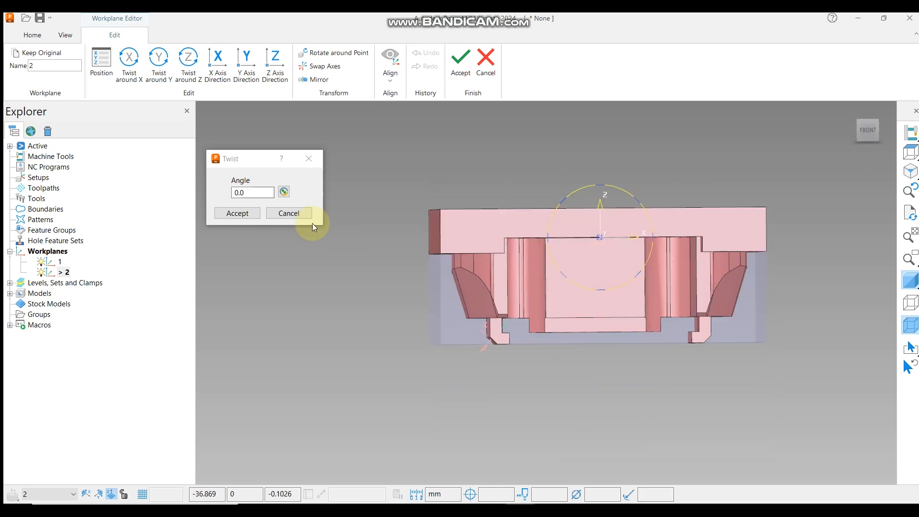
pyautogui.doubleClick(255, 192)
pyautogui.write('18')
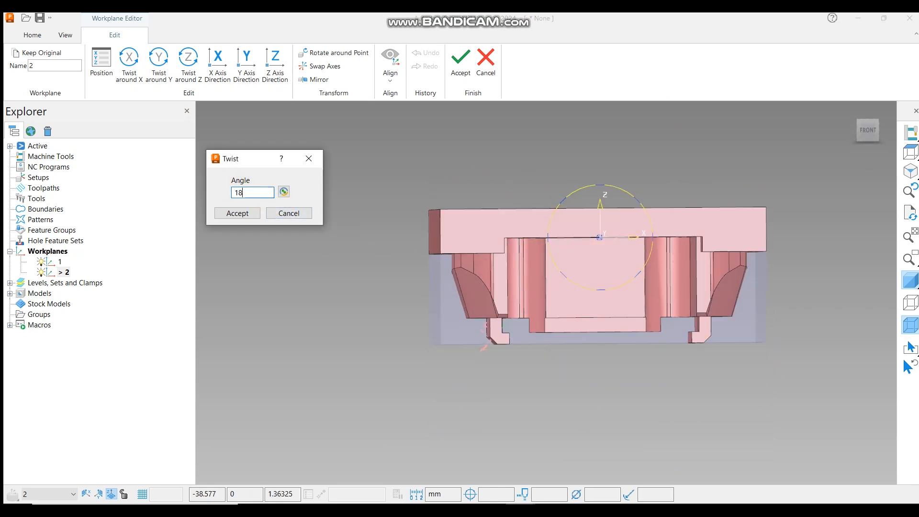
pyautogui.write('0')
pyautogui.press('Return')
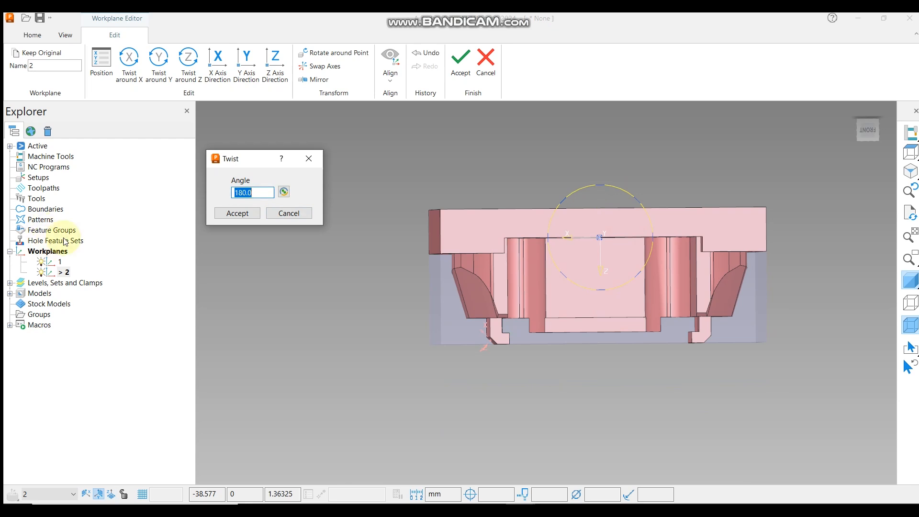
pyautogui.click(246, 214)
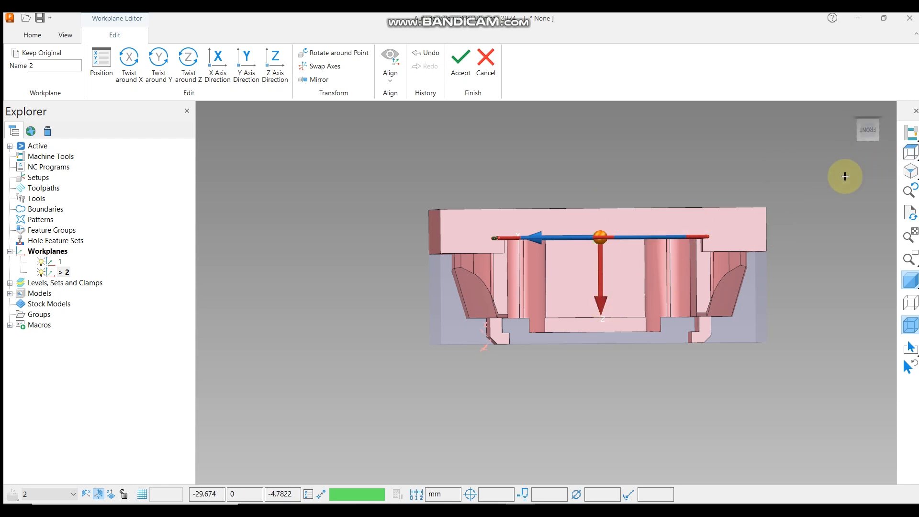
# Review the flipped workplane from several views and accept the workplane edit.
pyautogui.click(910, 154)
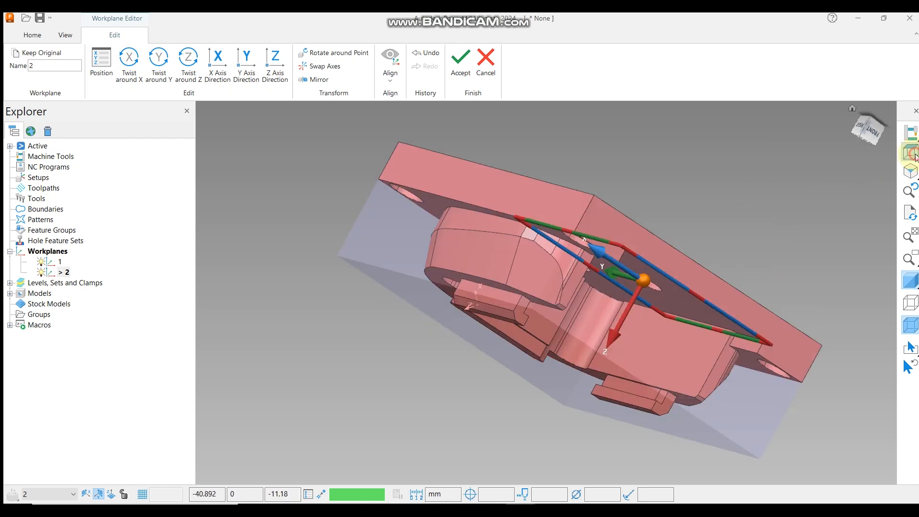
pyautogui.scroll(-3, 560, 192)
pyautogui.moveTo(564, 227); pyautogui.dragTo(618, 132, button='middle')
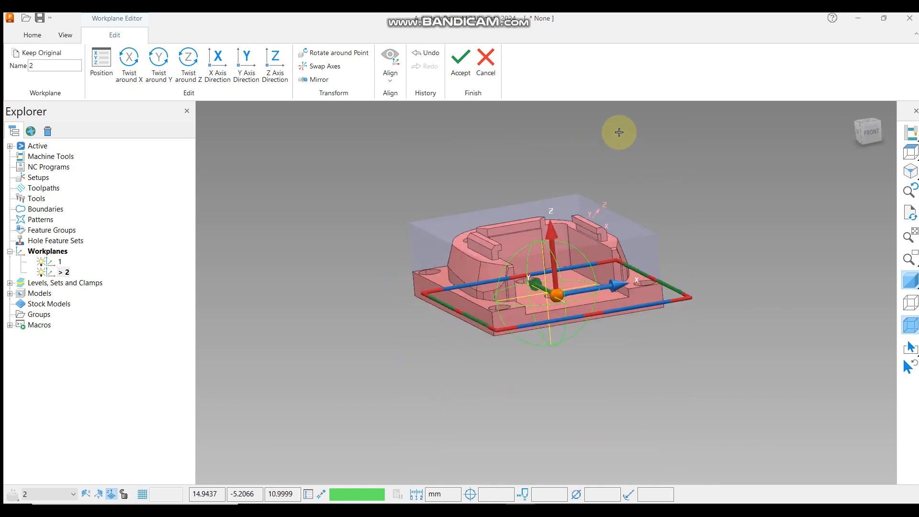
pyautogui.click(868, 131)
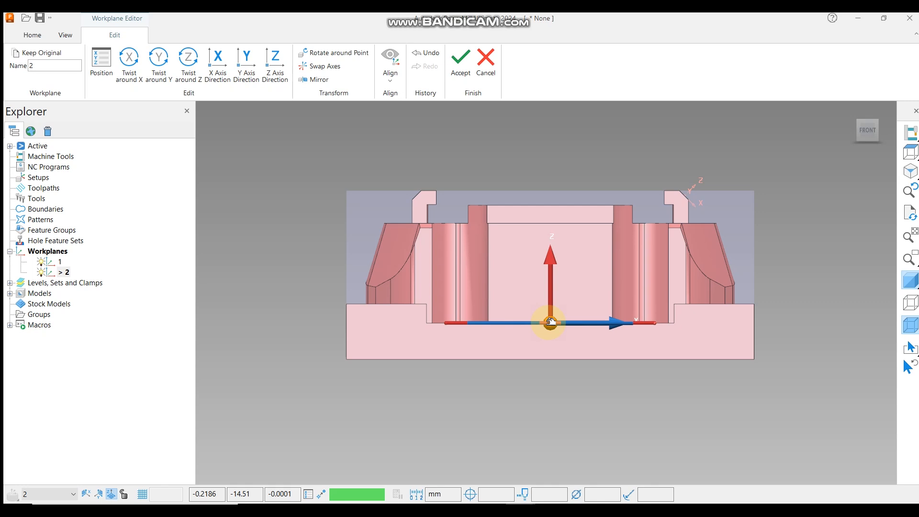
pyautogui.scroll(-1, 550, 262)
pyautogui.moveTo(551, 263); pyautogui.dragTo(570, 402, button='middle')
pyautogui.scroll(-2, 519, 249)
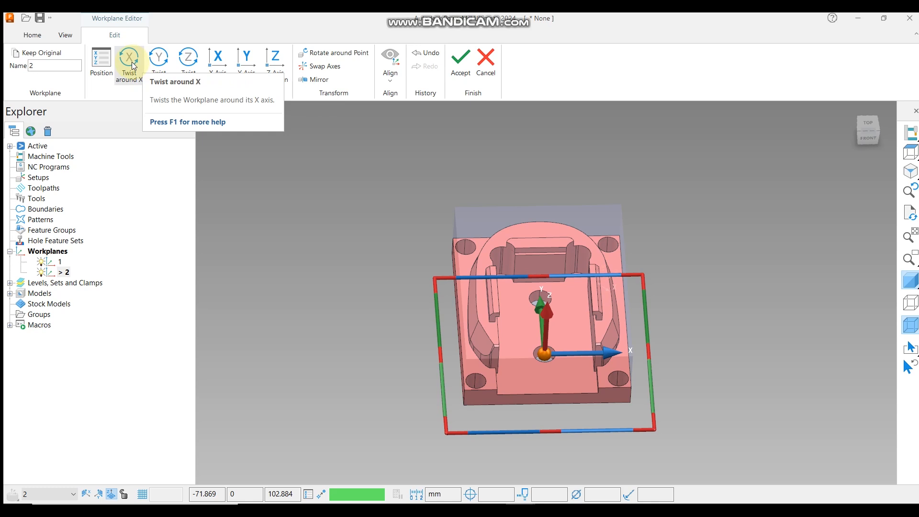
pyautogui.click(461, 61)
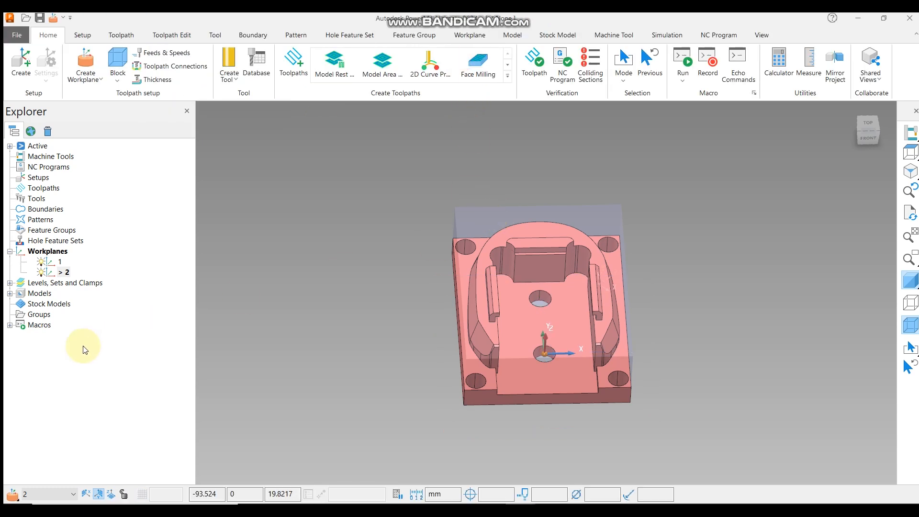
# Create a workplane positioned using the block at the centre of the block's top face, then show the model again.
pyautogui.rightClick(43, 254)
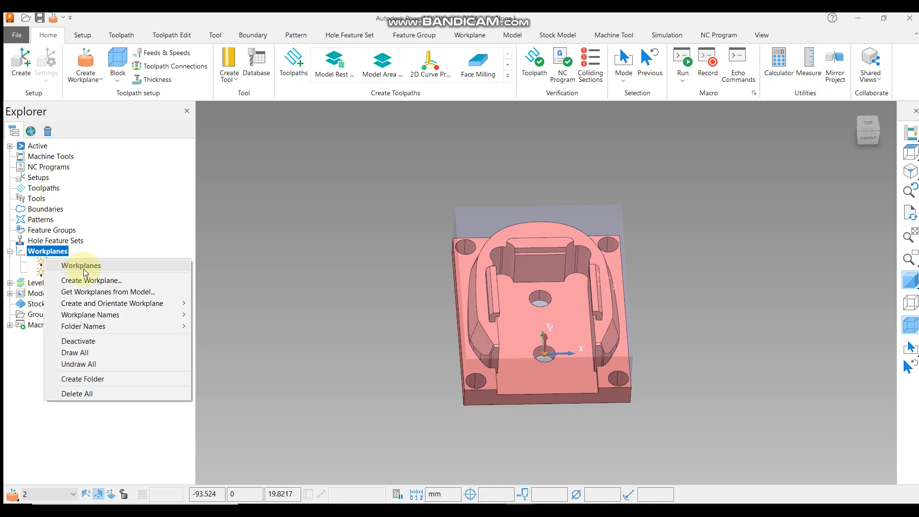
pyautogui.moveTo(114, 314)
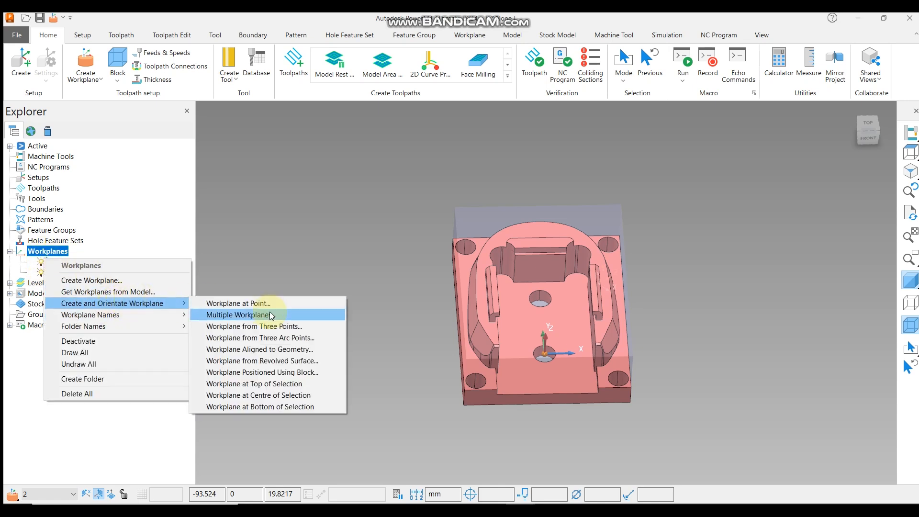
pyautogui.click(275, 372)
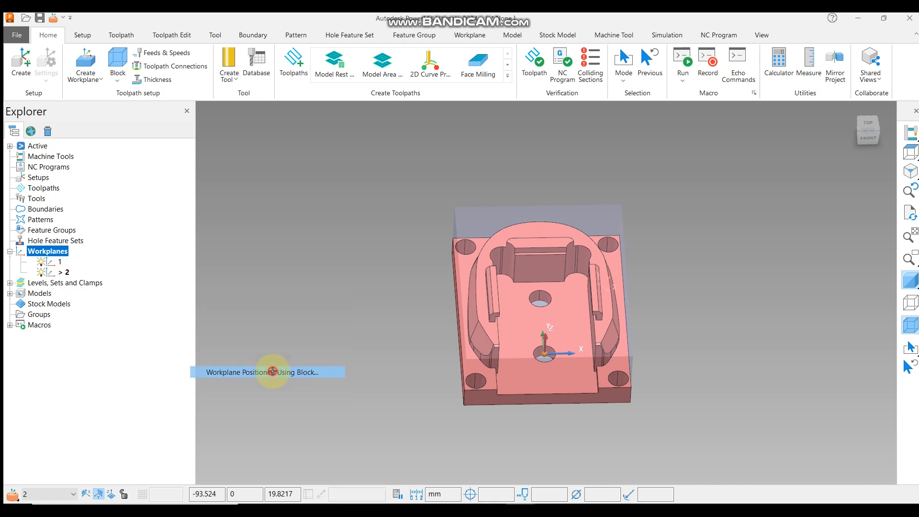
pyautogui.moveTo(468, 376); pyautogui.dragTo(604, 377, button='middle')
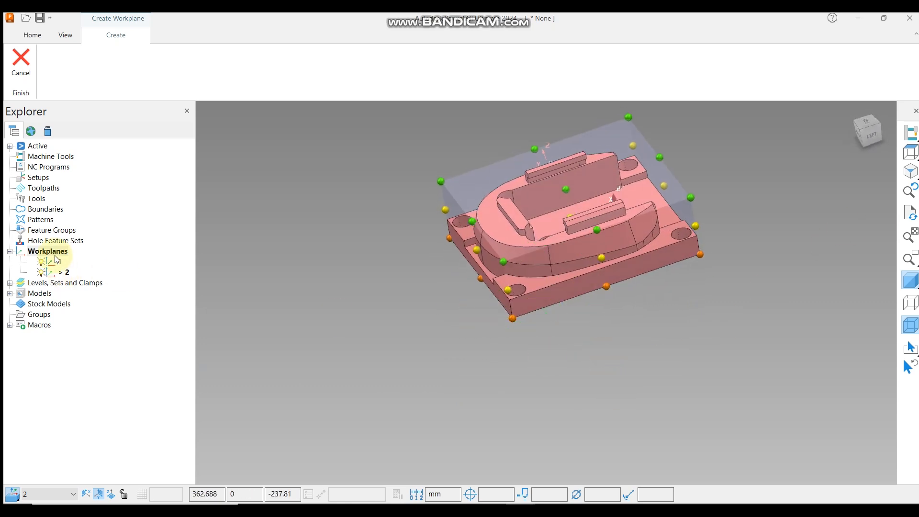
pyautogui.moveTo(402, 287); pyautogui.dragTo(578, 258, button='middle')
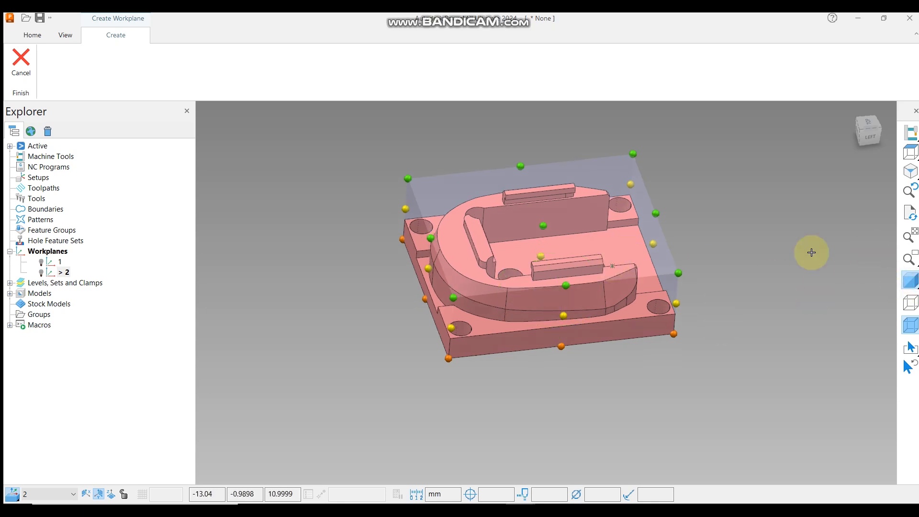
pyautogui.click(909, 281)
pyautogui.moveTo(607, 277); pyautogui.dragTo(562, 269, button='middle')
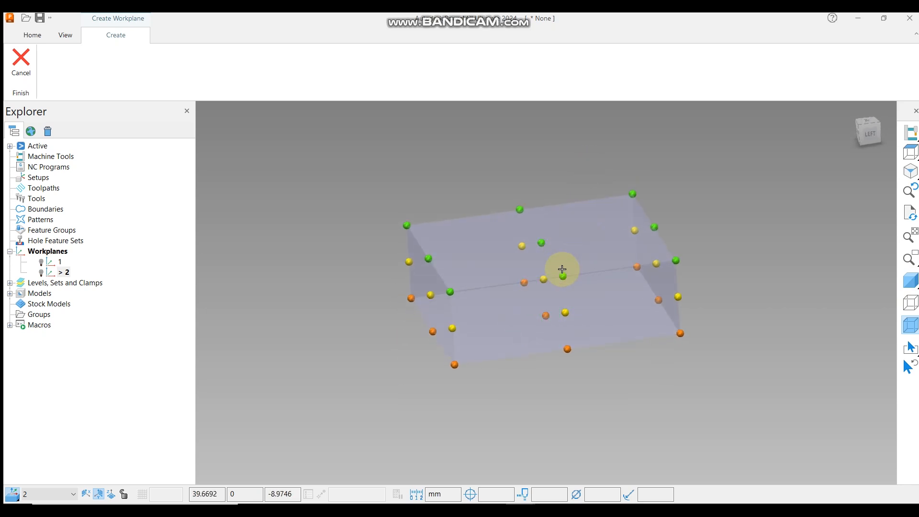
pyautogui.scroll(-1, 561, 268)
pyautogui.moveTo(561, 269)
pyautogui.mouseDown(button='middle')
pyautogui.moveTo(590, 285)
pyautogui.moveTo(551, 254)
pyautogui.mouseUp(button='middle')
pyautogui.scroll(-4, 551, 254)
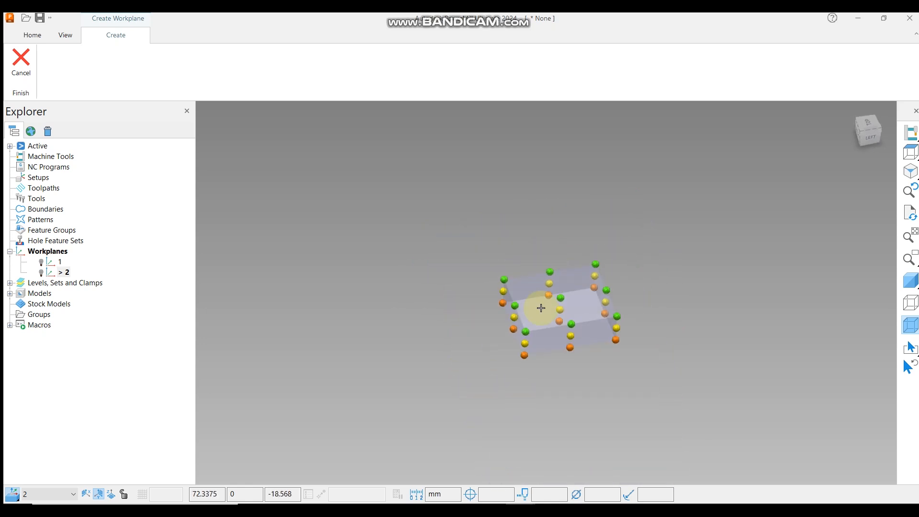
pyautogui.scroll(8, 530, 304)
pyautogui.moveTo(529, 303)
pyautogui.mouseDown(button='middle')
pyautogui.moveTo(627, 266)
pyautogui.moveTo(564, 262)
pyautogui.moveTo(527, 287)
pyautogui.mouseUp(button='middle')
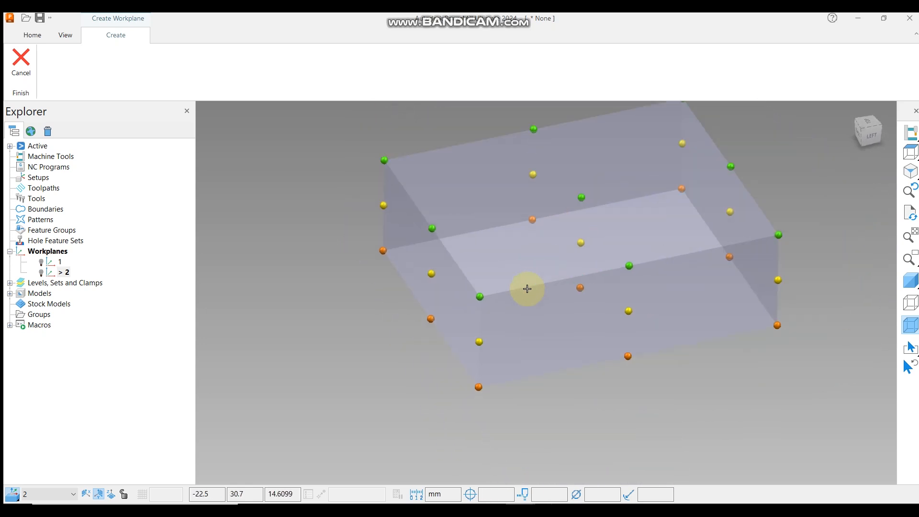
pyautogui.scroll(-1, 526, 287)
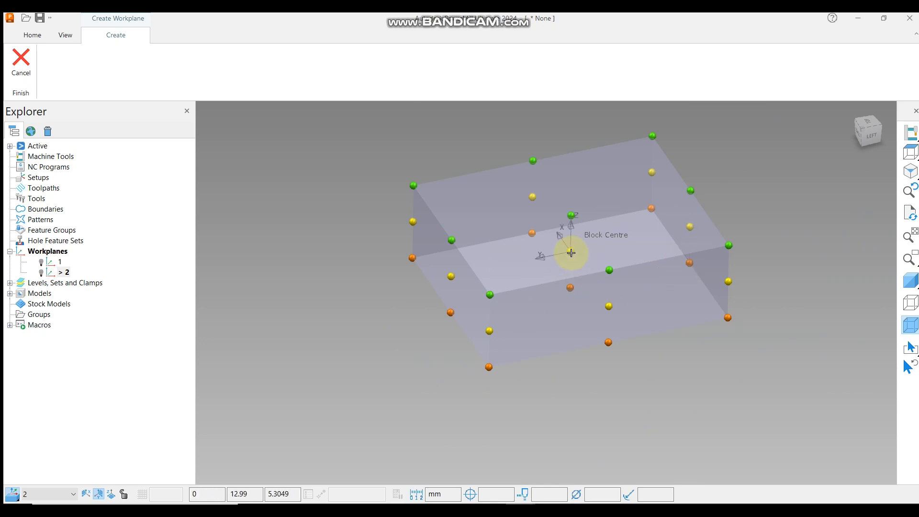
pyautogui.scroll(3, 571, 253)
pyautogui.scroll(-3, 571, 253)
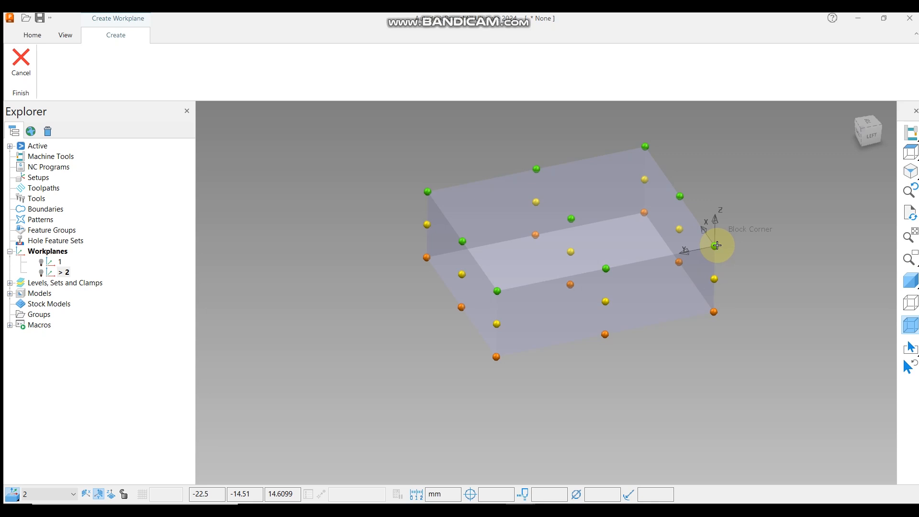
pyautogui.click(569, 218)
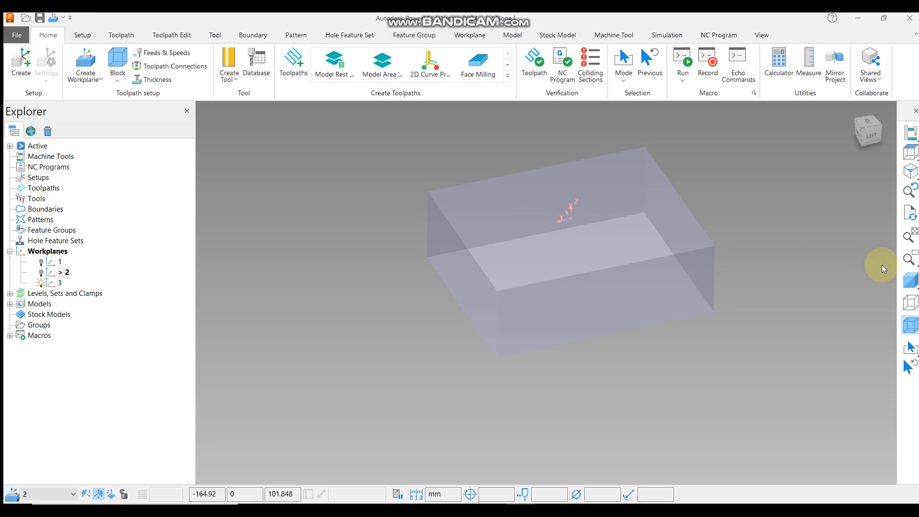
pyautogui.click(910, 280)
pyautogui.click(908, 301)
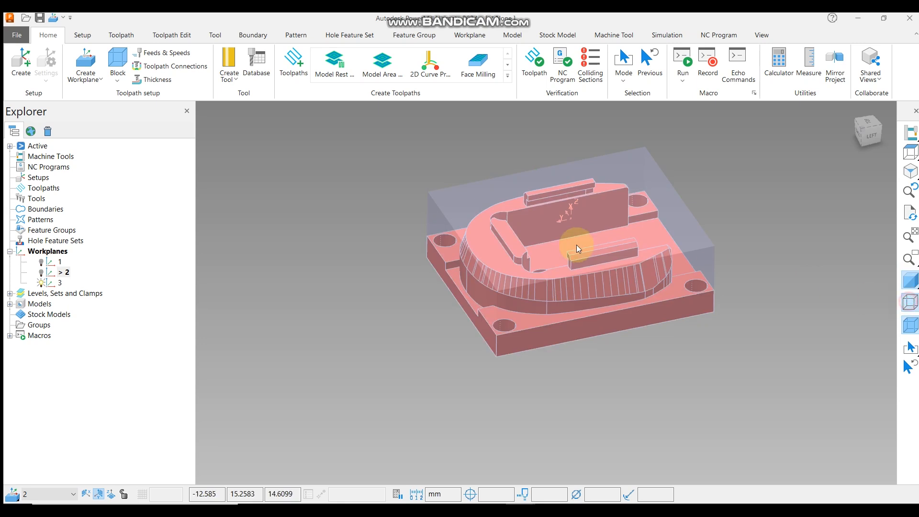
# Activate workplane 3.
pyautogui.click(910, 301)
pyautogui.rightClick(60, 282)
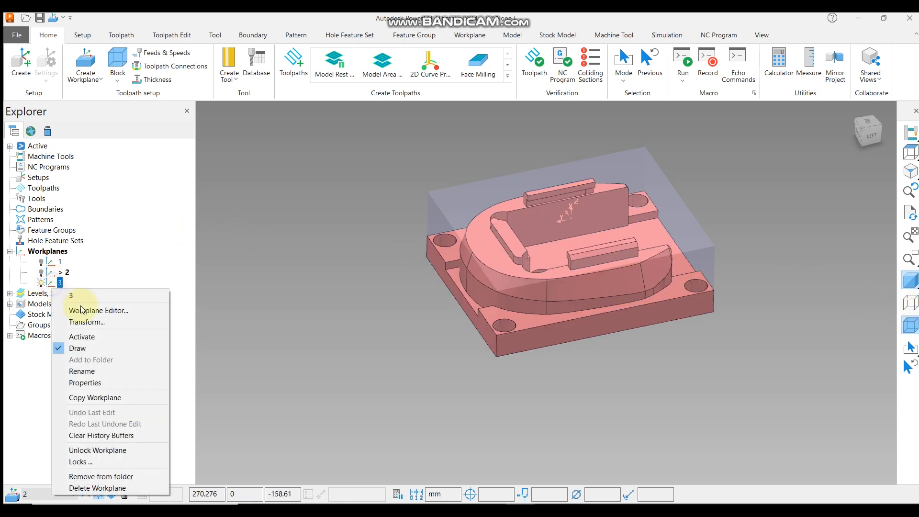
pyautogui.click(79, 335)
pyautogui.moveTo(687, 131); pyautogui.dragTo(631, 290, button='middle')
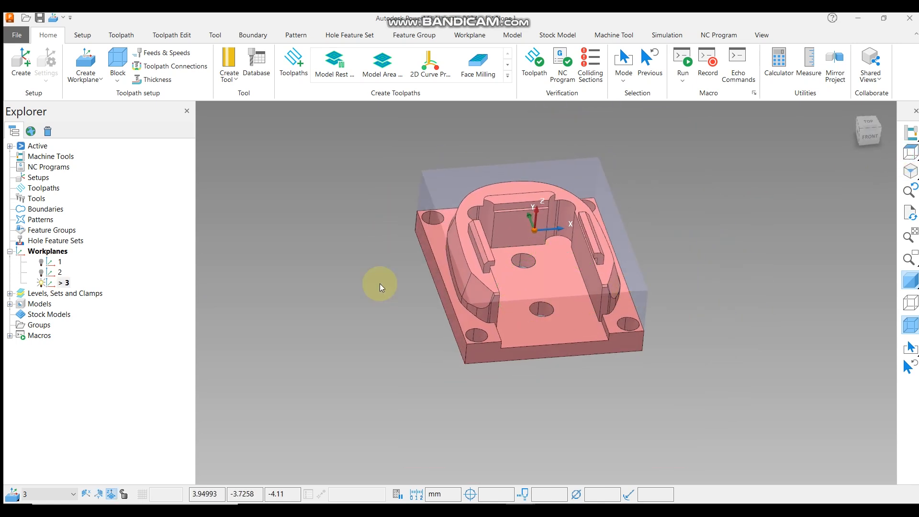
pyautogui.moveTo(577, 213); pyautogui.dragTo(566, 217, button='middle')
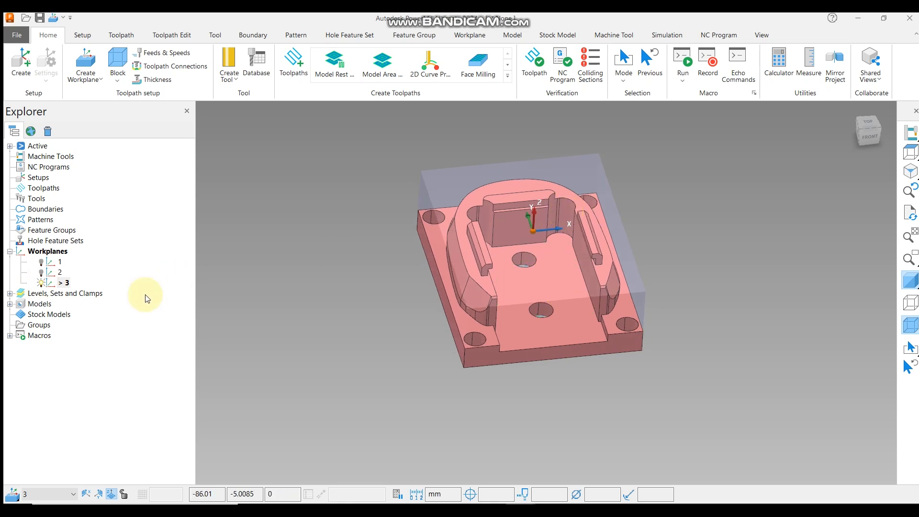
# Open workplane 3 in the Workplane Editor, inspect its position on the model closely and accept it.
pyautogui.rightClick(64, 283)
pyautogui.click(111, 311)
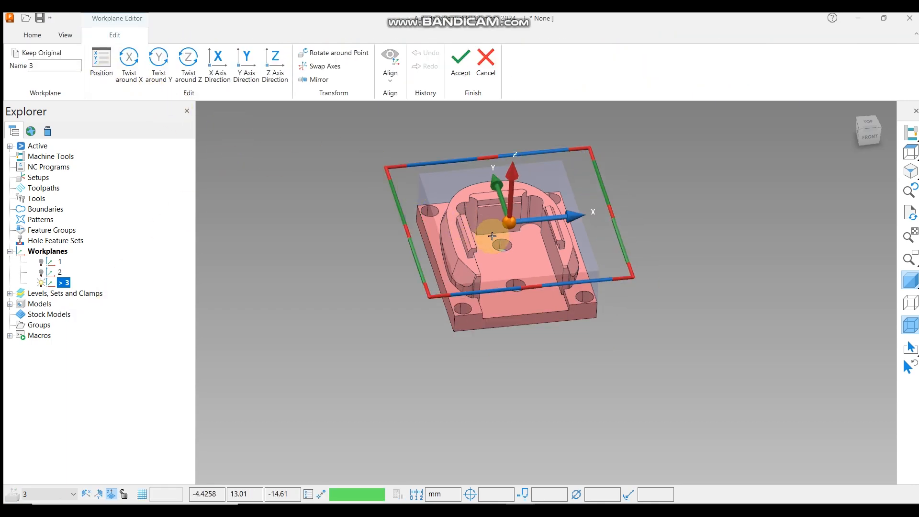
pyautogui.scroll(3, 463, 238)
pyautogui.moveTo(583, 237); pyautogui.dragTo(560, 206, button='middle')
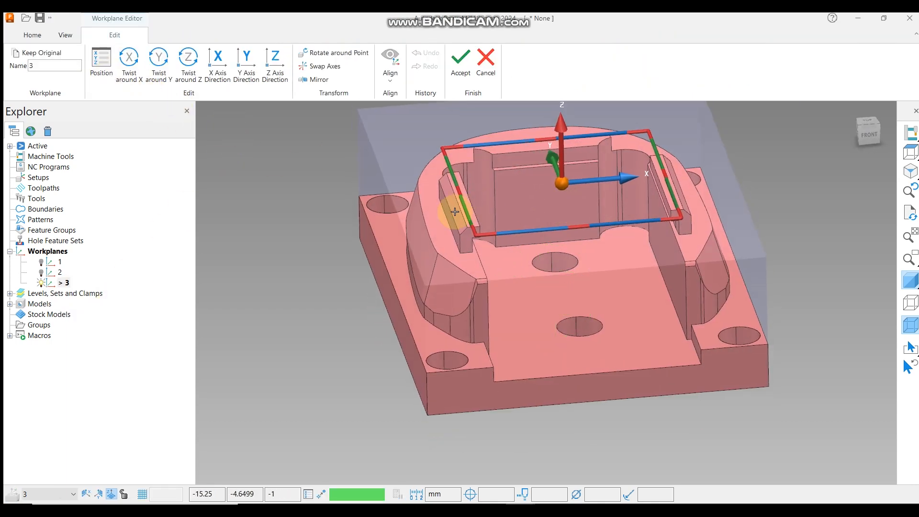
pyautogui.scroll(3, 469, 196)
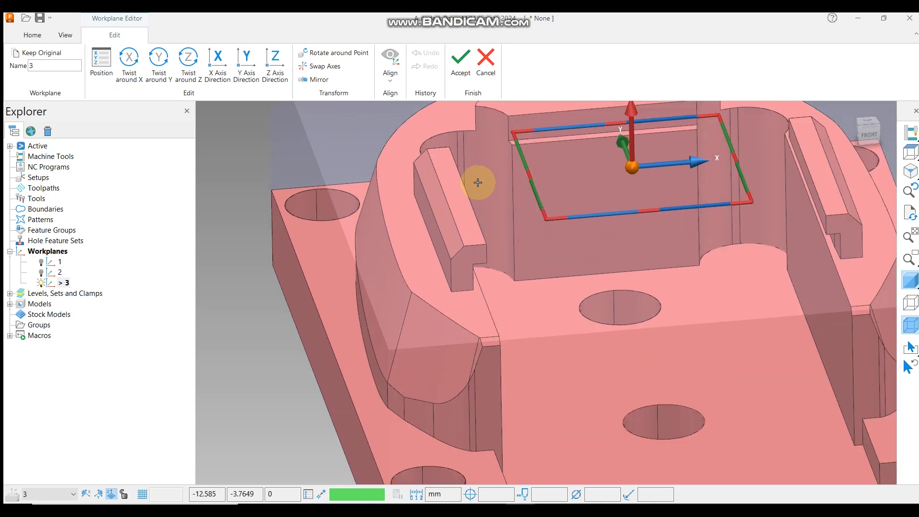
pyautogui.click(460, 61)
# Select the top face of the left rib and view its properties to check its extents.
pyautogui.scroll(-3, 598, 270)
pyautogui.scroll(3, 562, 254)
pyautogui.rightClick(553, 234)
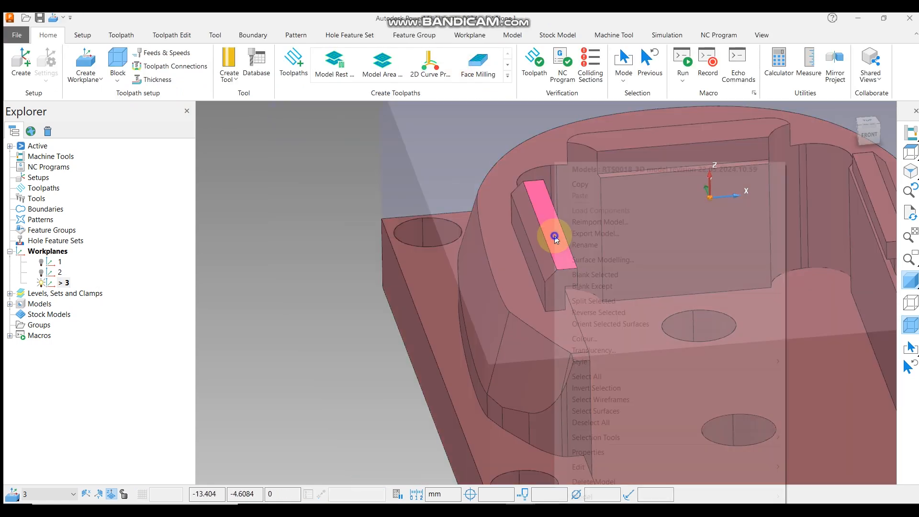
pyautogui.click(604, 453)
pyautogui.doubleClick(330, 271)
pyautogui.moveTo(309, 279); pyautogui.dragTo(337, 280)
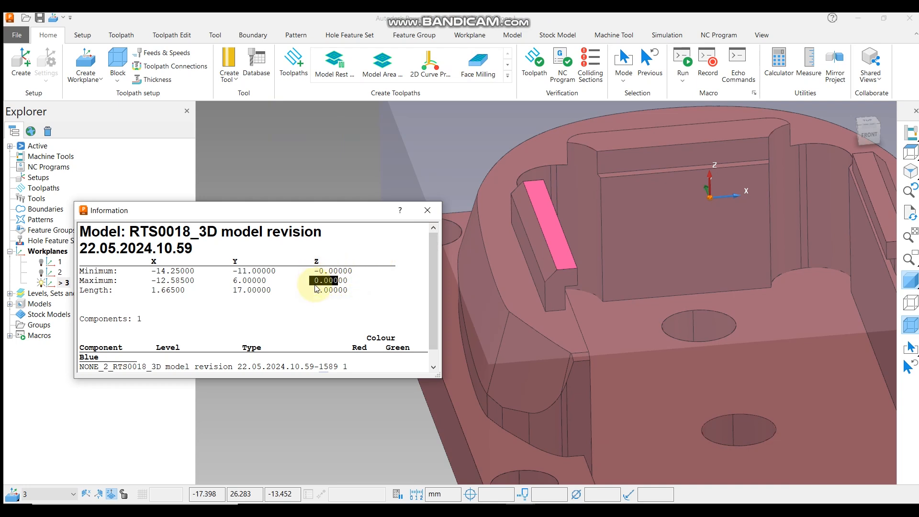
pyautogui.click(427, 210)
# Reopen workplane 3 in the Workplane Editor, reposition it by -10 in Z and accept the edit.
pyautogui.scroll(-5, 516, 180)
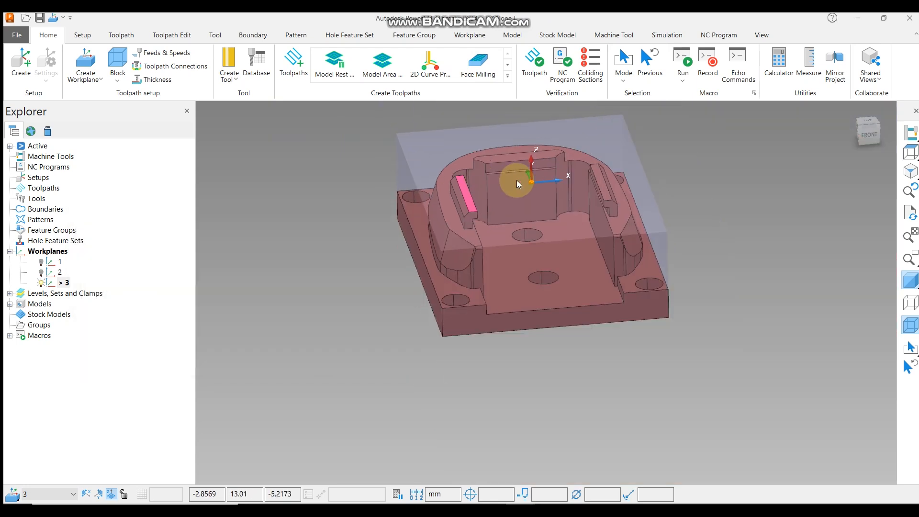
pyautogui.click(323, 249)
pyautogui.rightClick(65, 283)
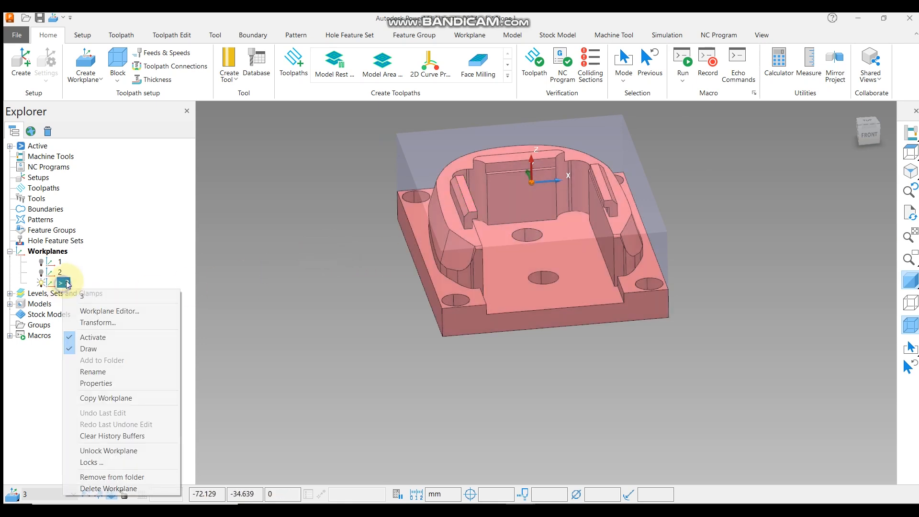
pyautogui.click(110, 312)
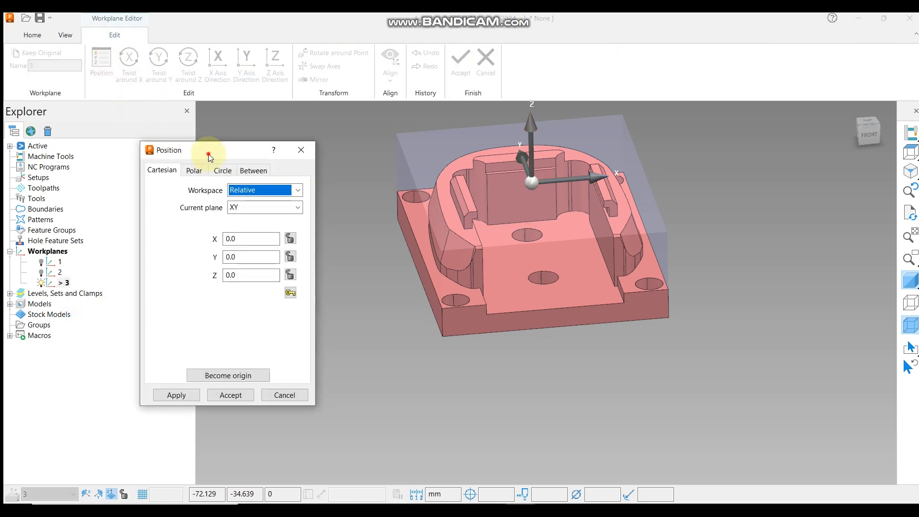
pyautogui.moveTo(209, 156); pyautogui.dragTo(248, 137)
pyautogui.click(276, 219)
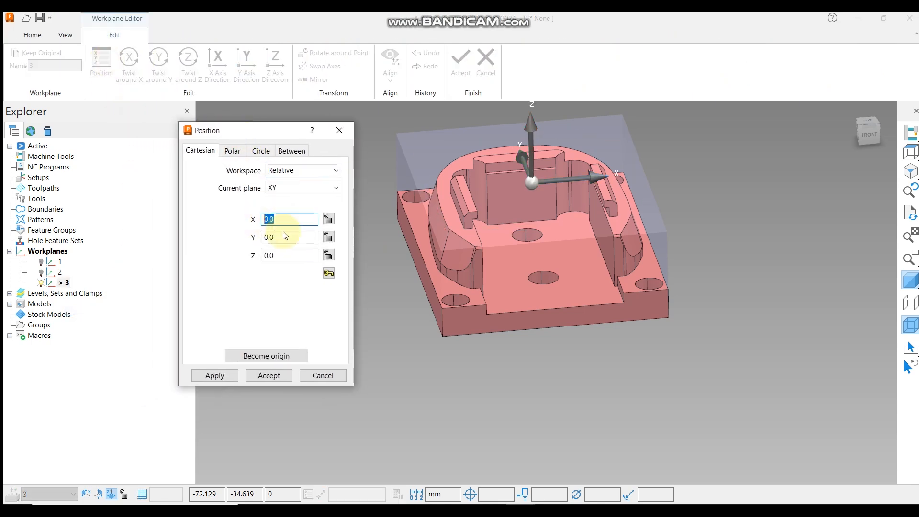
pyautogui.click(269, 256)
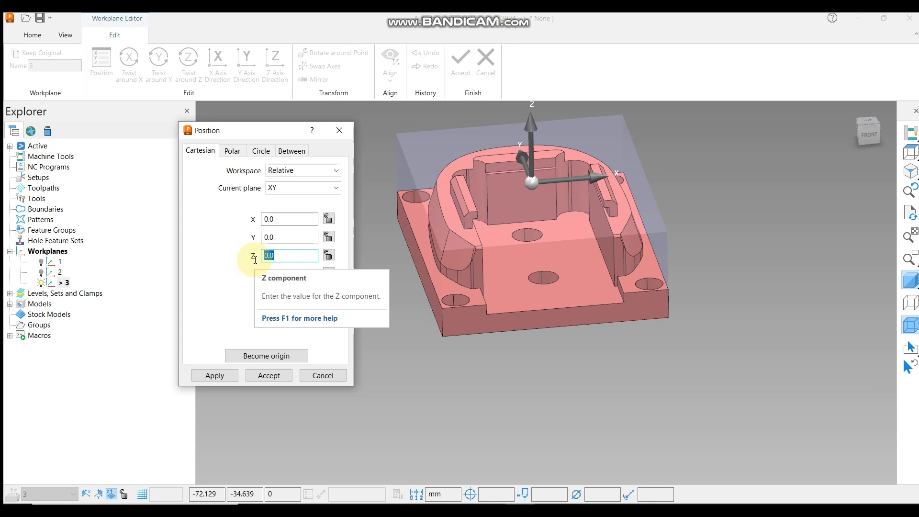
pyautogui.write('-10')
pyautogui.press('Return')
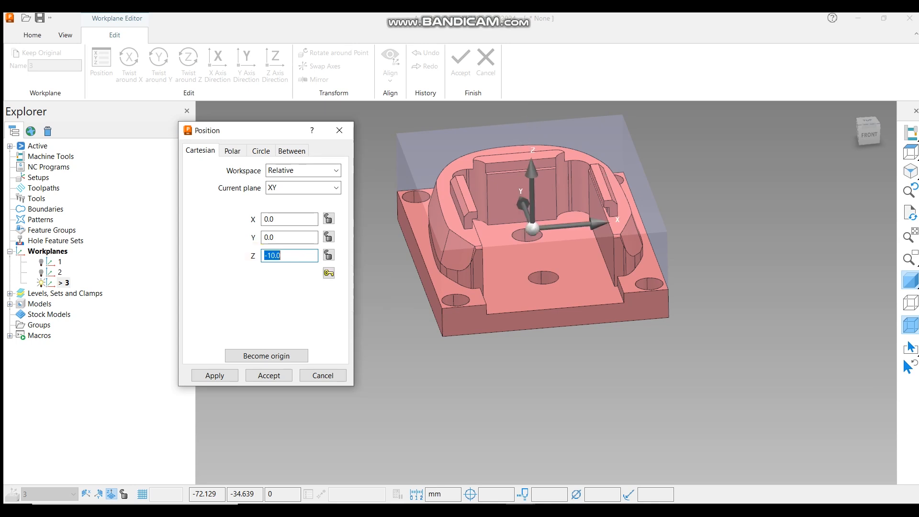
pyautogui.moveTo(557, 205); pyautogui.dragTo(546, 397, button='middle')
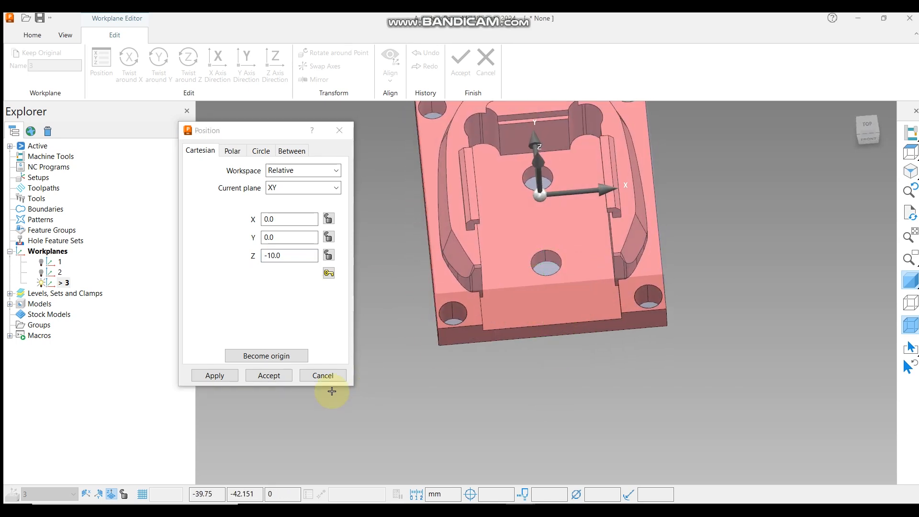
pyautogui.click(230, 376)
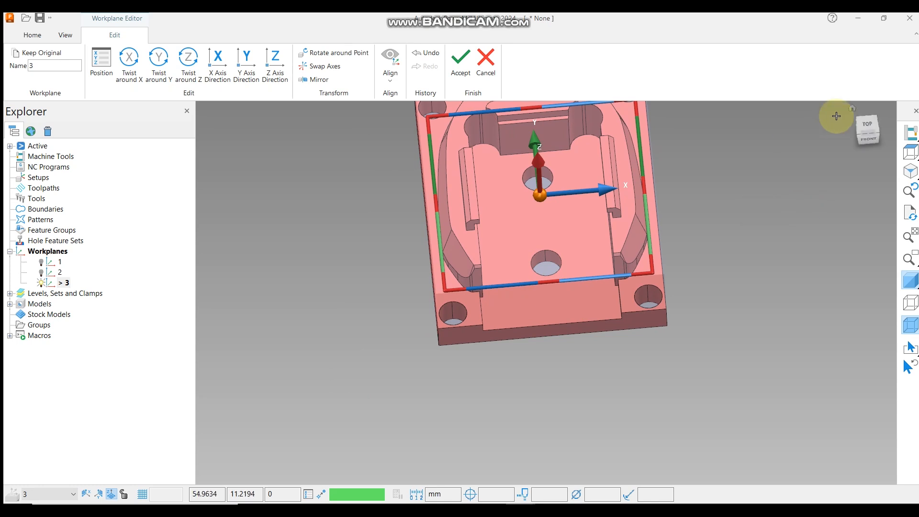
pyautogui.click(868, 139)
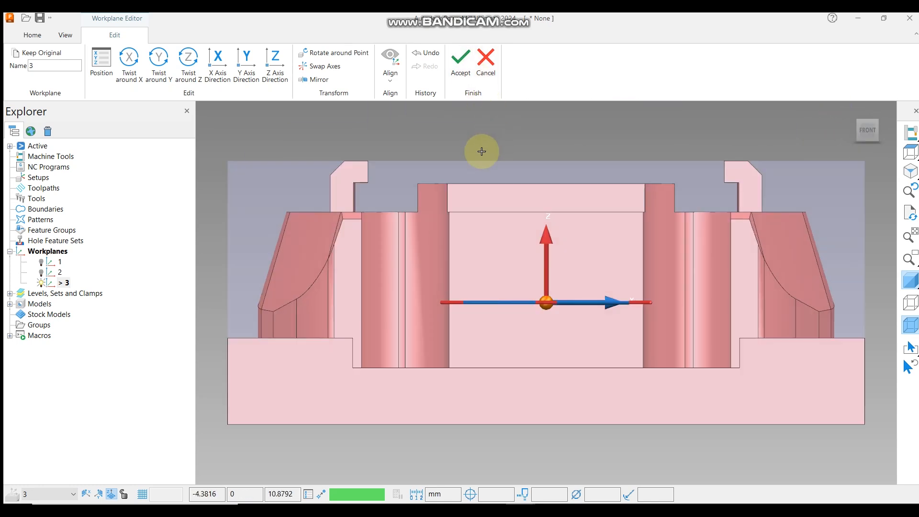
pyautogui.click(461, 52)
# Select the rib's top face again and check its properties for the Z height.
pyautogui.moveTo(400, 133); pyautogui.dragTo(468, 247, button='middle')
pyautogui.click(501, 236)
pyautogui.rightClick(501, 237)
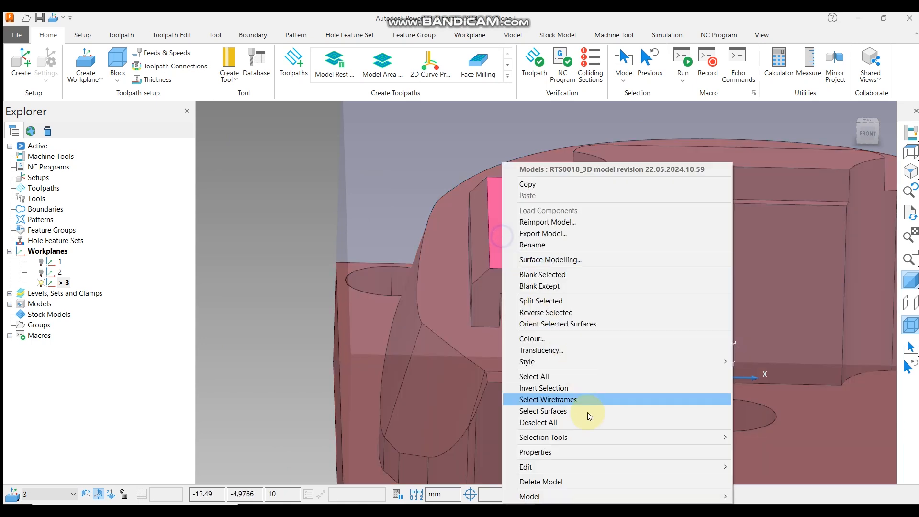
pyautogui.click(567, 450)
pyautogui.moveTo(315, 262); pyautogui.dragTo(350, 272)
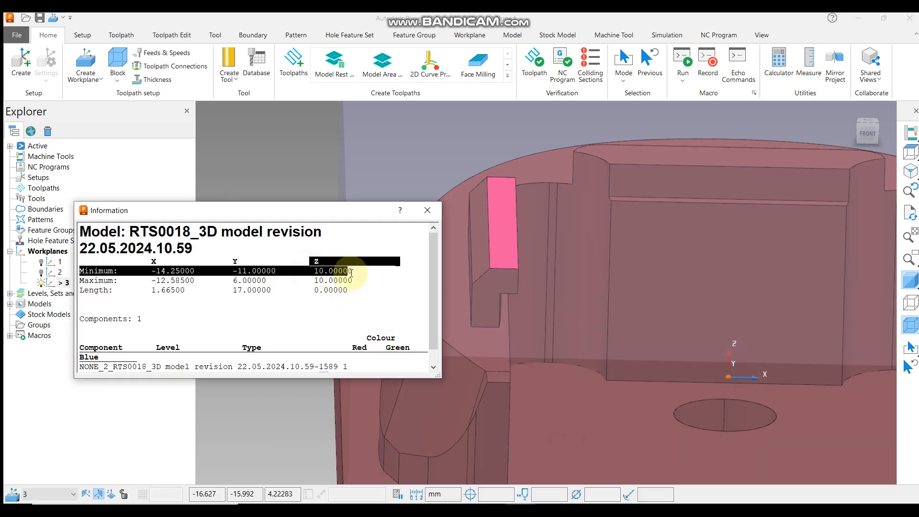
pyautogui.click(361, 285)
pyautogui.scroll(-5, 548, 170)
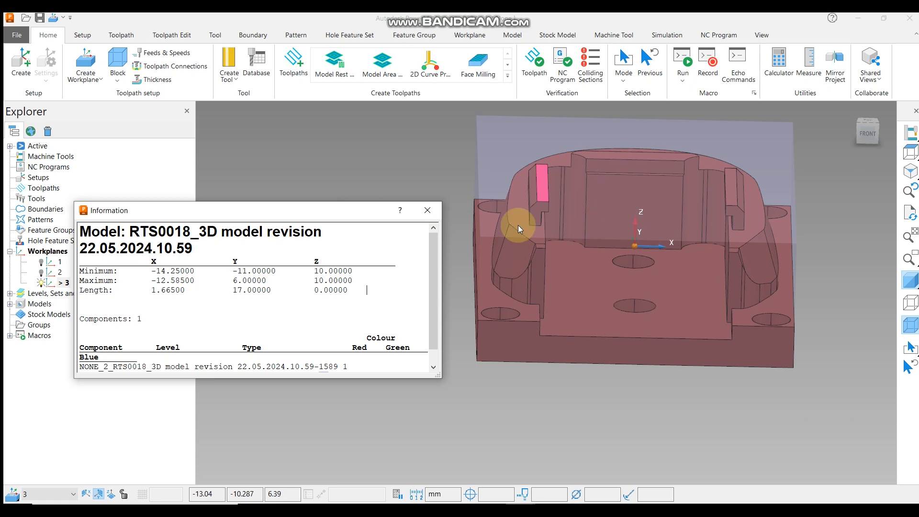
pyautogui.click(427, 210)
pyautogui.click(414, 277)
# Edit workplane 3's position in the Workplane Editor and lock the X and Y values.
pyautogui.rightClick(64, 283)
pyautogui.click(111, 304)
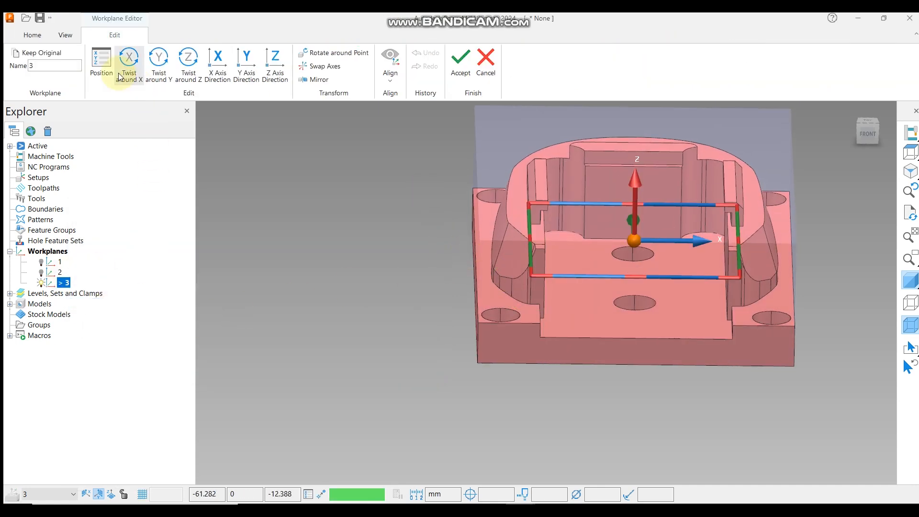
pyautogui.click(101, 63)
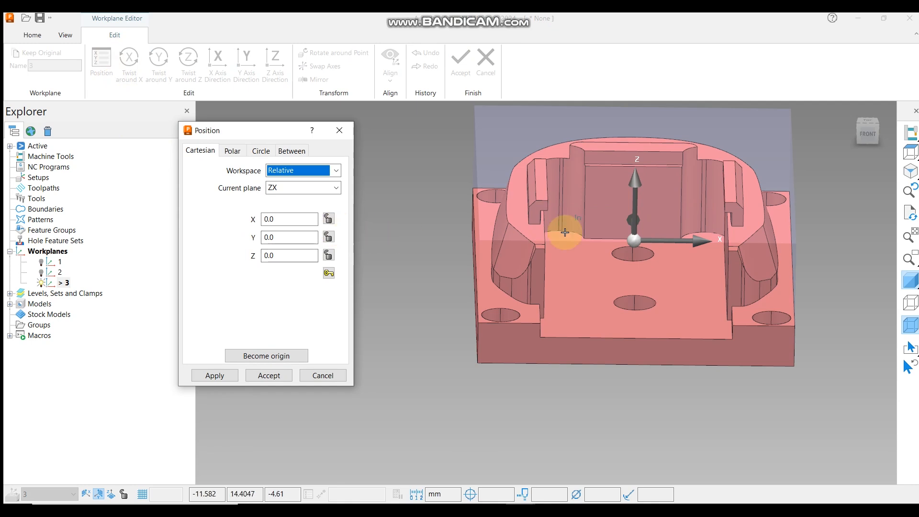
pyautogui.moveTo(553, 211); pyautogui.dragTo(581, 273, button='middle')
pyautogui.scroll(-2, 594, 345)
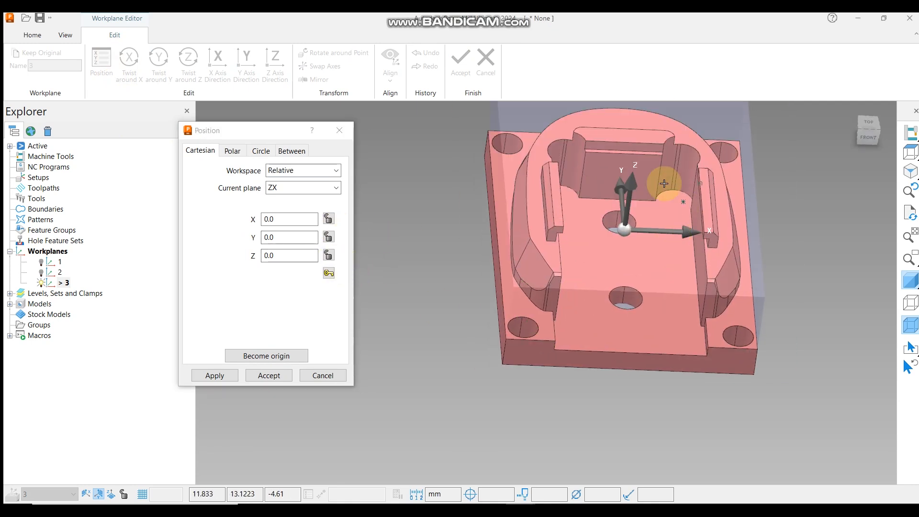
pyautogui.moveTo(664, 183); pyautogui.dragTo(657, 176, button='middle')
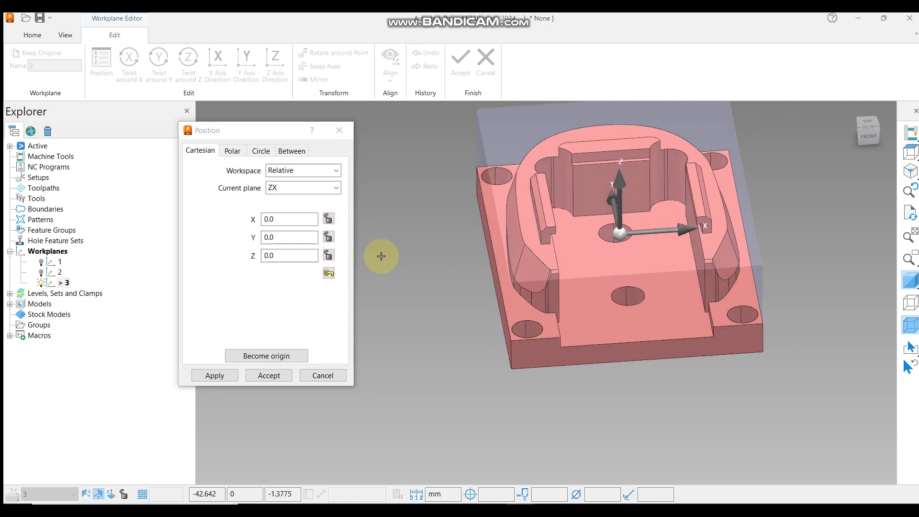
pyautogui.click(329, 218)
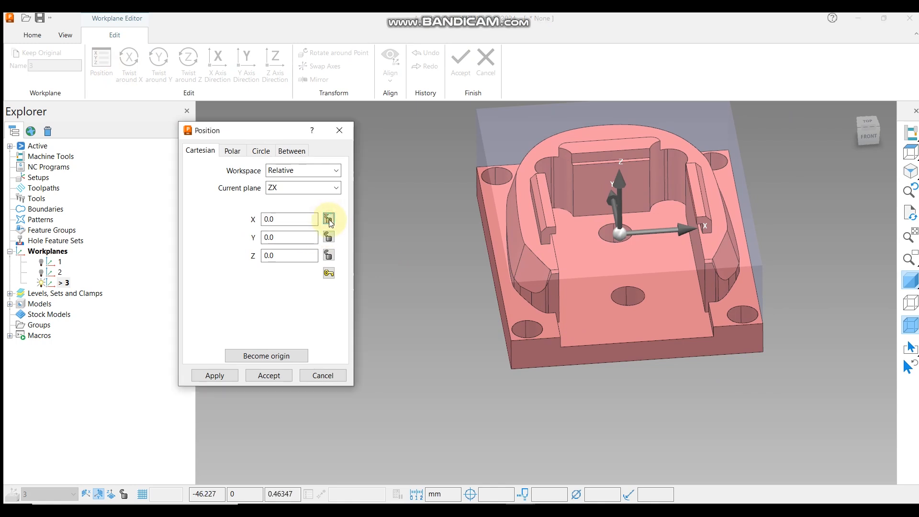
pyautogui.click(329, 236)
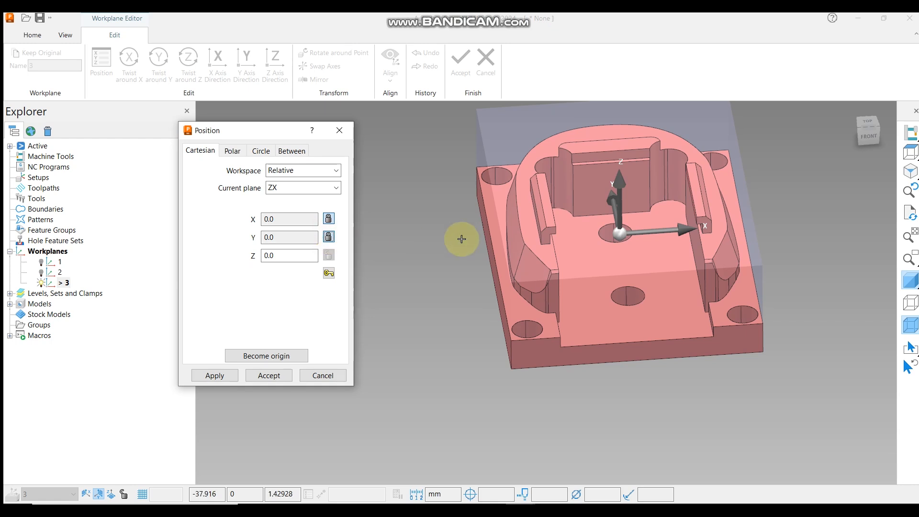
# Try snapping the workplane's Z position to several points on the model.
pyautogui.scroll(3, 524, 196)
pyautogui.scroll(4, 522, 212)
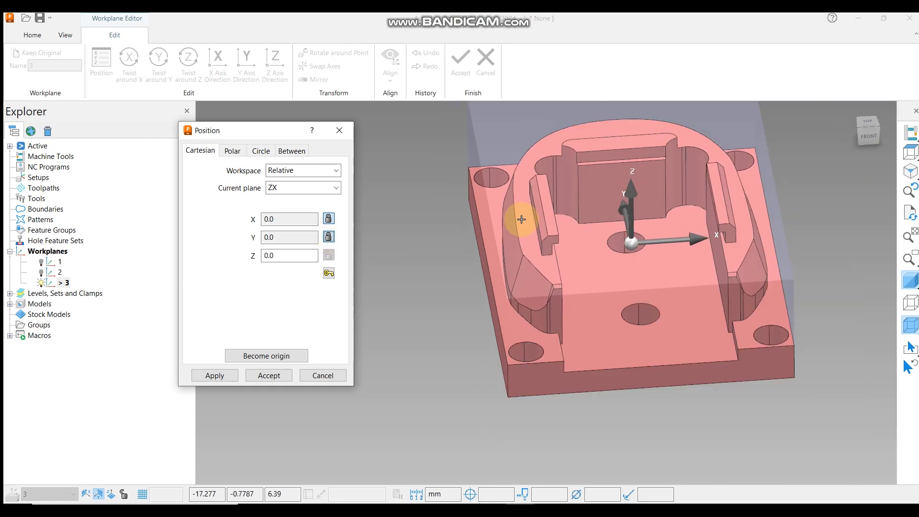
pyautogui.scroll(-5, 629, 156)
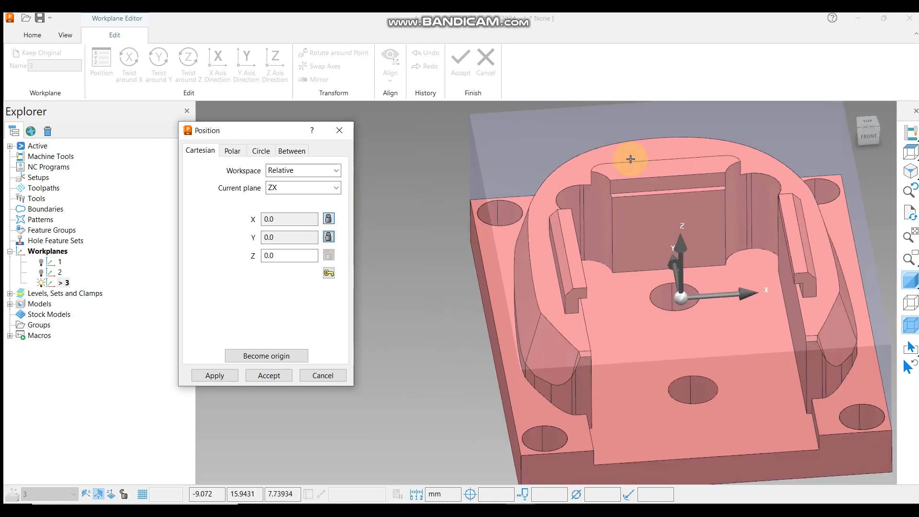
pyautogui.scroll(3, 622, 155)
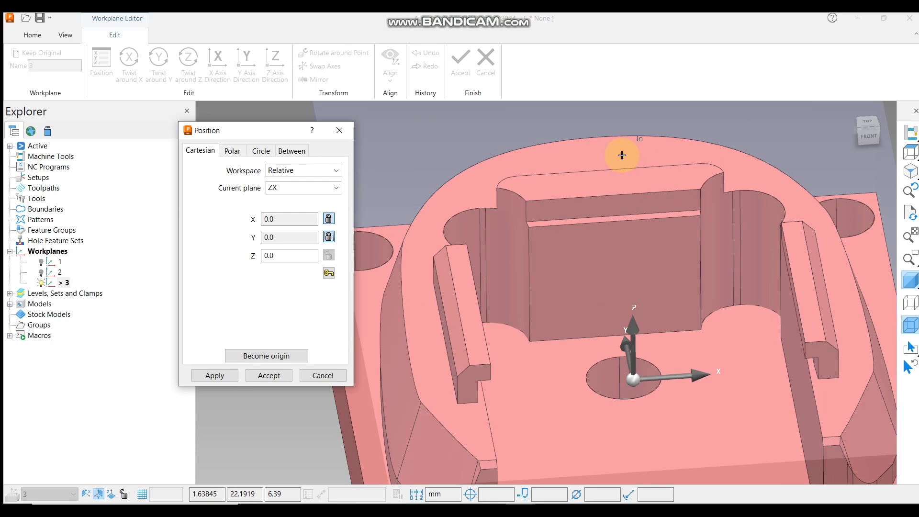
pyautogui.click(621, 155)
pyautogui.scroll(-2, 662, 171)
pyautogui.moveTo(636, 246); pyautogui.dragTo(661, 244, button='middle')
pyautogui.scroll(-2, 689, 169)
pyautogui.scroll(5, 557, 335)
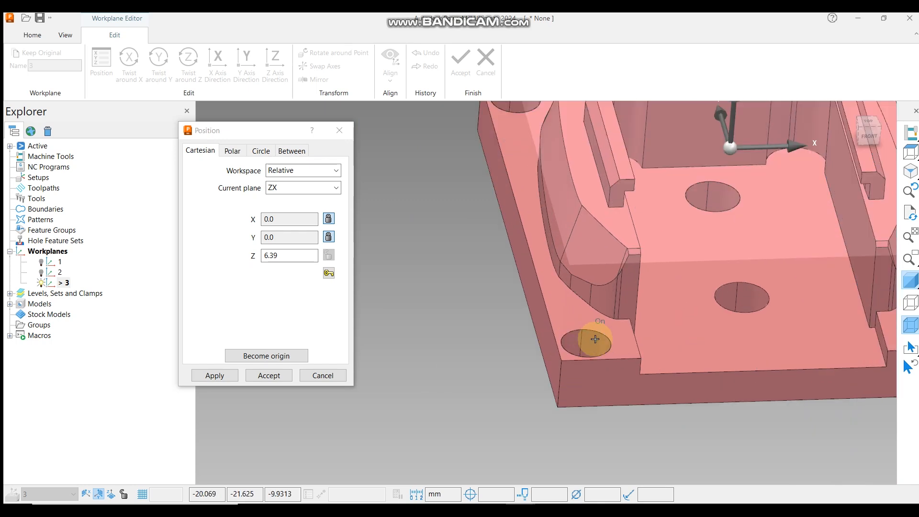
pyautogui.click(645, 341)
pyautogui.scroll(-4, 549, 346)
pyautogui.moveTo(605, 314); pyautogui.dragTo(655, 324, button='middle')
pyautogui.scroll(3, 666, 334)
pyautogui.click(667, 338)
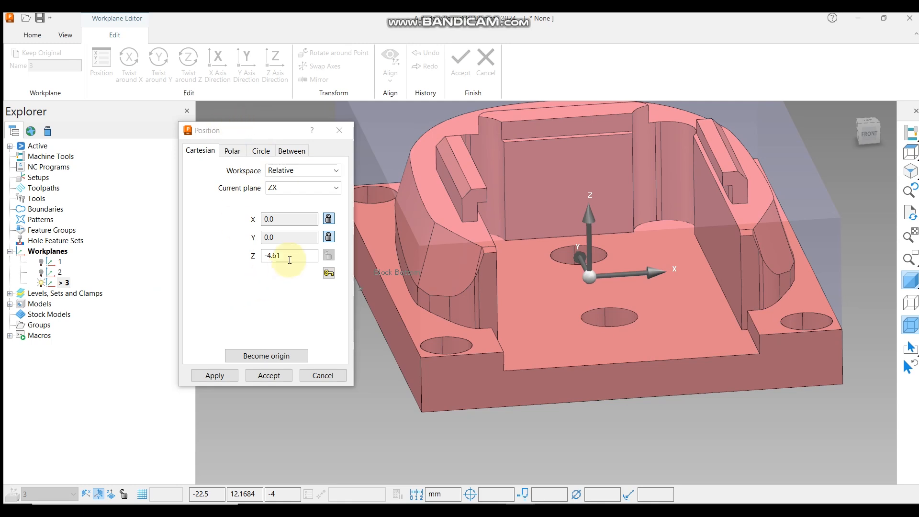
# Snap workplane 3's Z position to the top of the rib, setting Z to 10.
pyautogui.click(329, 237)
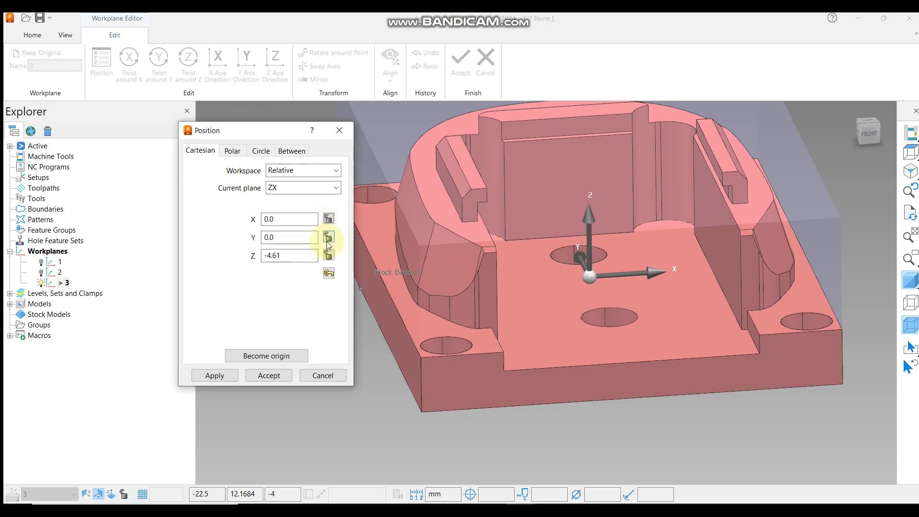
pyautogui.click(329, 237)
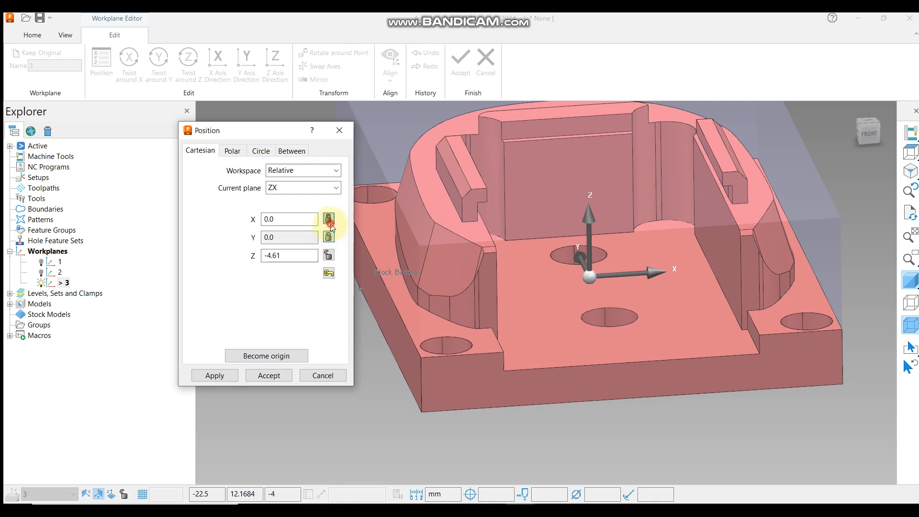
pyautogui.click(465, 165)
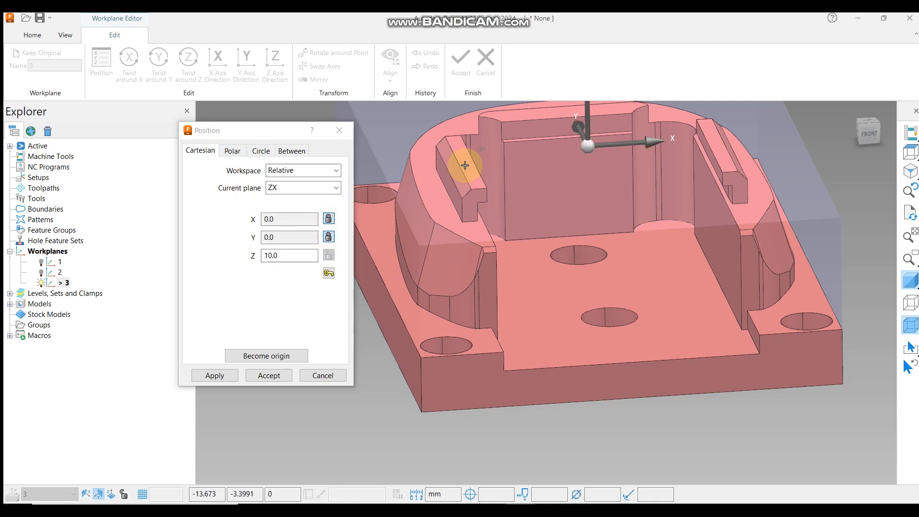
# Lock the Y and Z position values and unlock X.
pyautogui.click(328, 237)
pyautogui.click(329, 218)
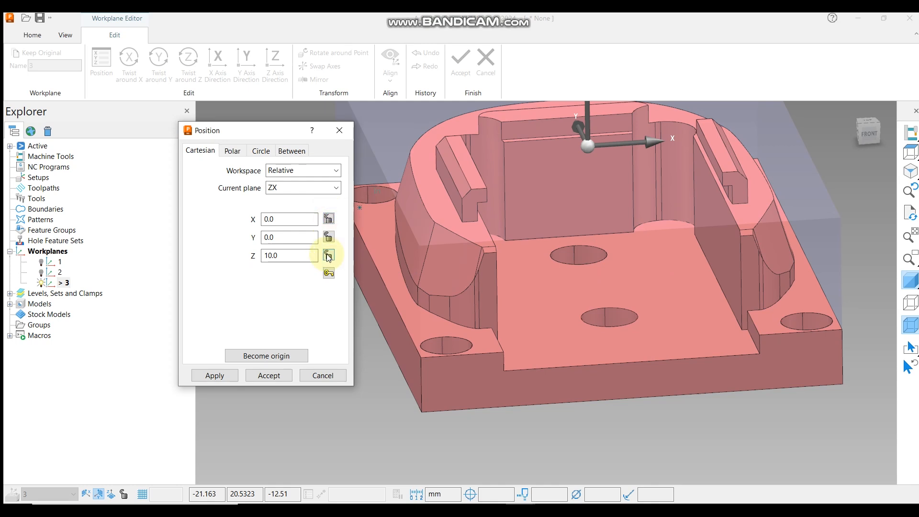
pyautogui.click(329, 237)
pyautogui.click(328, 255)
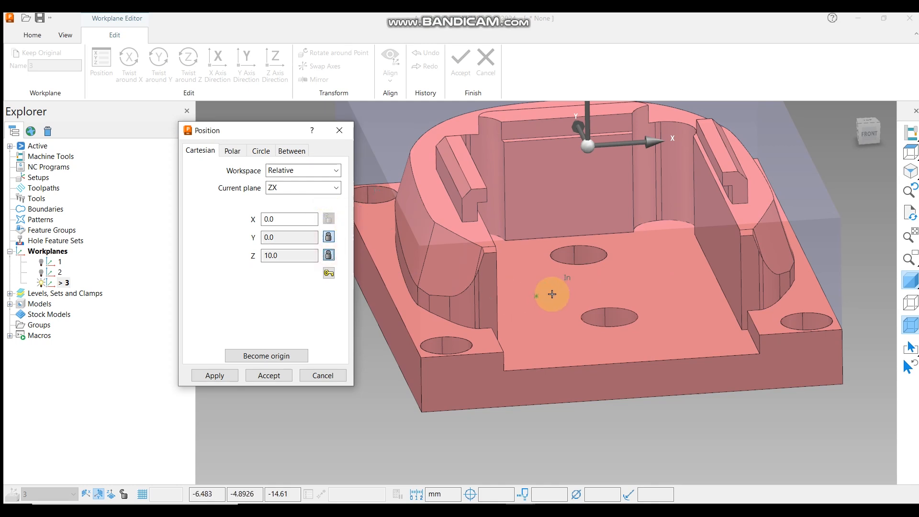
# Snap the workplane's X position to the rib on the model, setting X to -15.25.
pyautogui.scroll(-3, 549, 293)
pyautogui.moveTo(597, 181); pyautogui.dragTo(569, 268, button='middle')
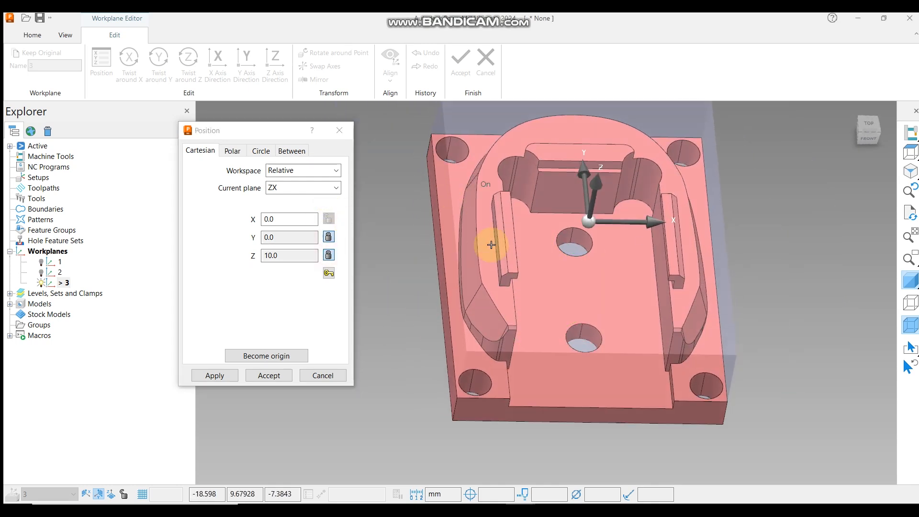
pyautogui.moveTo(491, 244); pyautogui.dragTo(527, 250, button='middle')
pyautogui.scroll(3, 402, 198)
pyautogui.scroll(1, 402, 198)
pyautogui.moveTo(508, 293); pyautogui.dragTo(476, 279, button='middle')
pyautogui.scroll(-2, 485, 198)
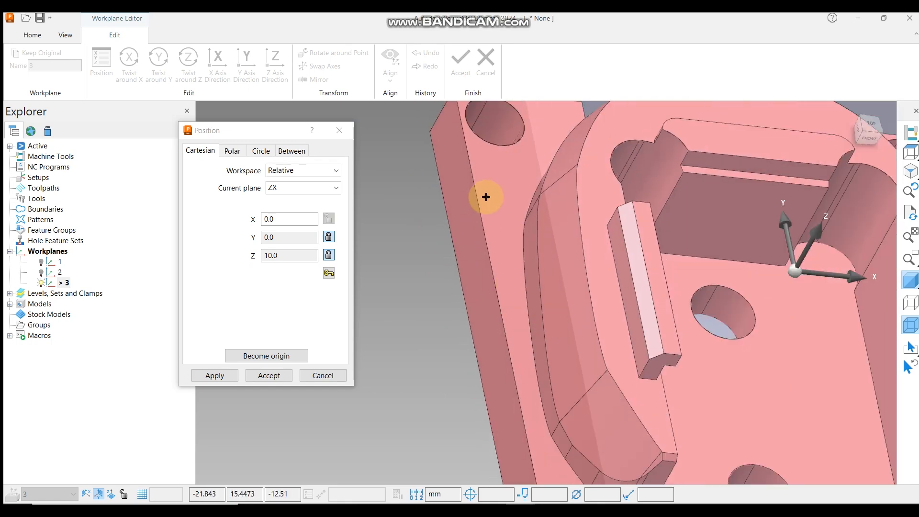
pyautogui.scroll(-3, 490, 254)
pyautogui.scroll(4, 558, 344)
pyautogui.click(555, 344)
pyautogui.scroll(-4, 555, 340)
pyautogui.moveTo(545, 293); pyautogui.dragTo(691, 228, button='middle')
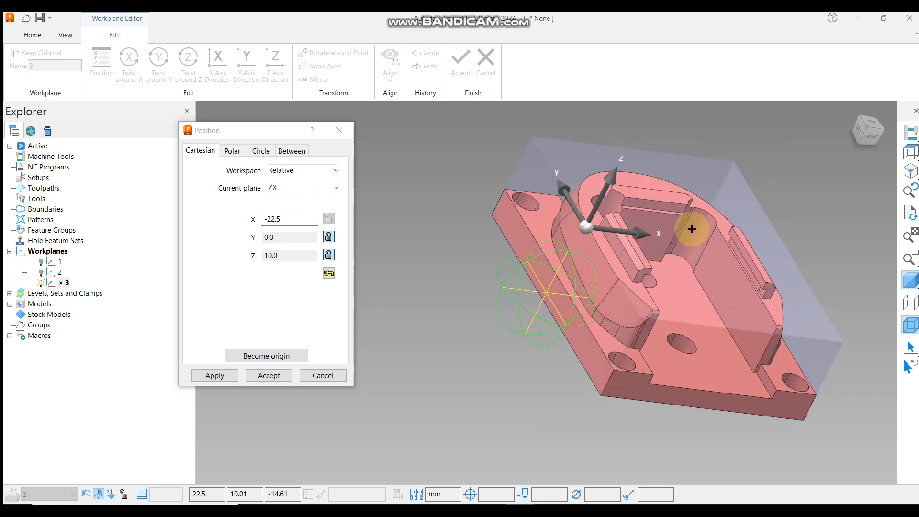
pyautogui.scroll(4, 584, 330)
pyautogui.scroll(2, 571, 254)
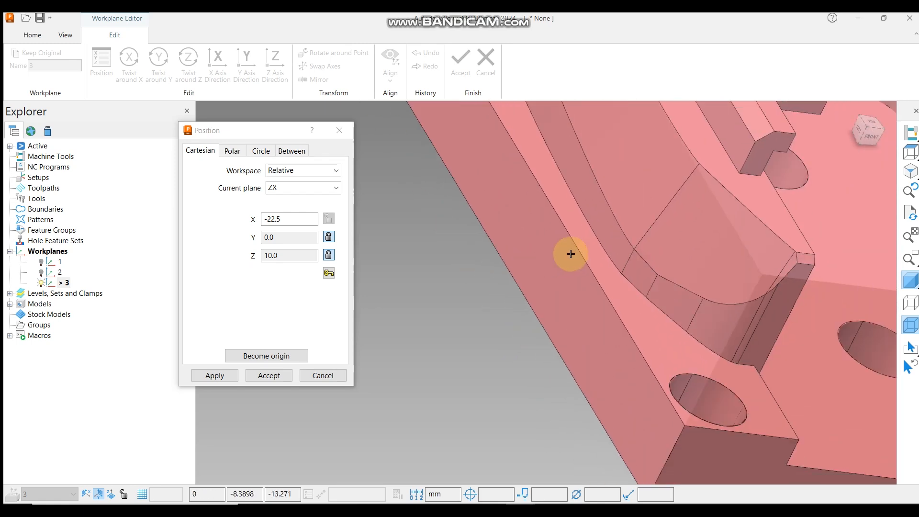
pyautogui.scroll(-4, 570, 254)
pyautogui.scroll(2, 566, 221)
pyautogui.scroll(2, 629, 163)
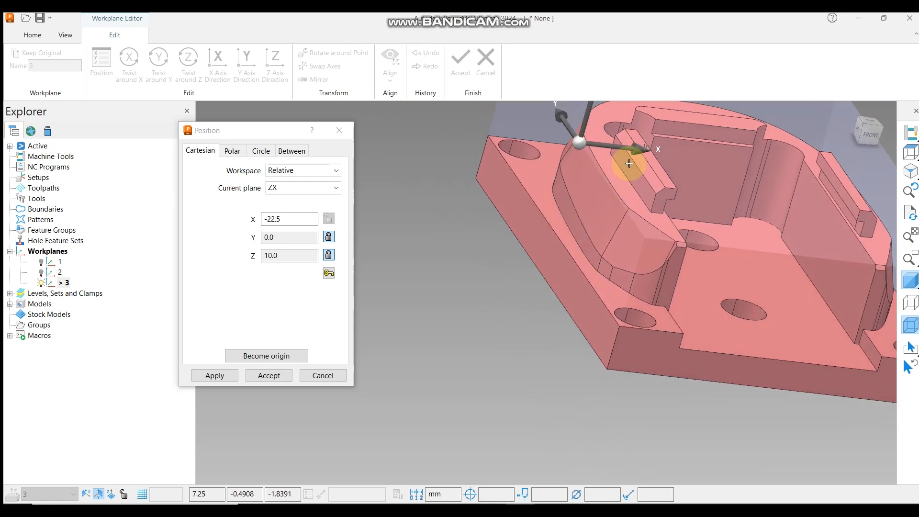
pyautogui.scroll(2, 628, 163)
pyautogui.scroll(-1, 647, 307)
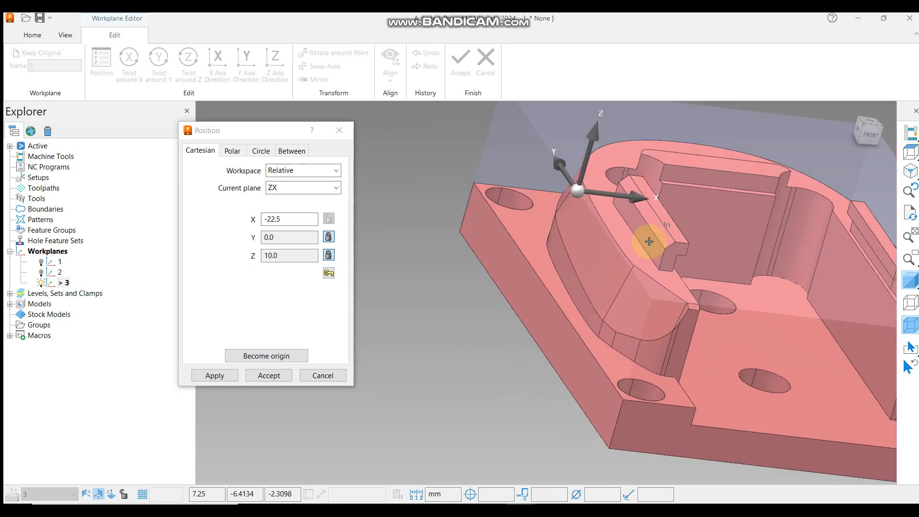
pyautogui.click(649, 241)
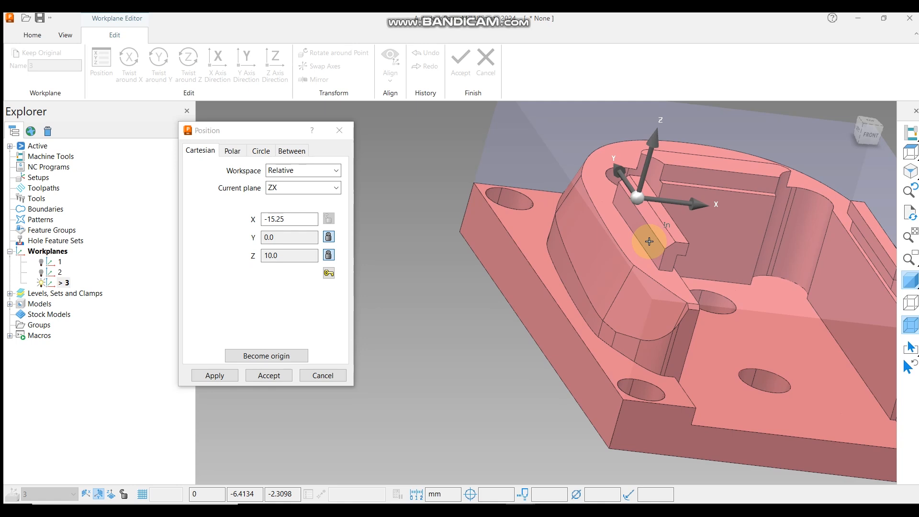
# Accept the new position and finish editing workplane 3.
pyautogui.scroll(-2, 485, 248)
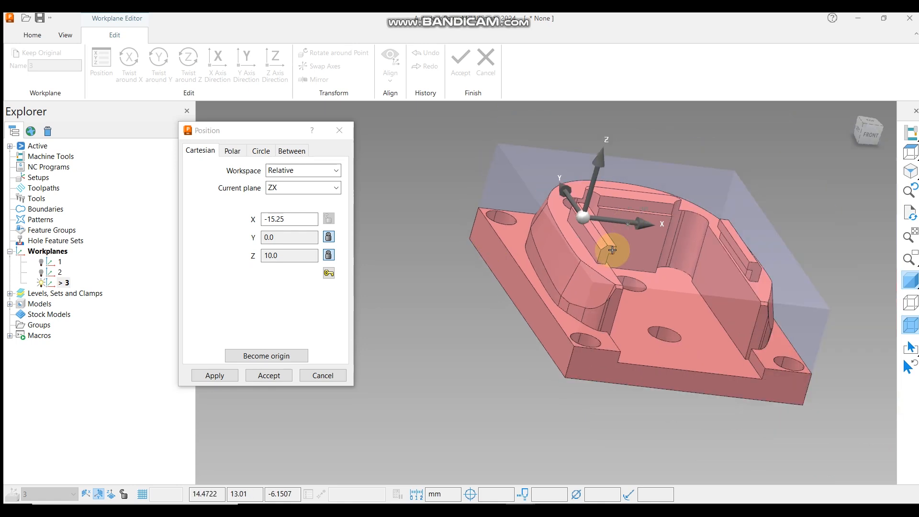
pyautogui.moveTo(609, 248); pyautogui.dragTo(322, 313, button='middle')
pyautogui.click(269, 377)
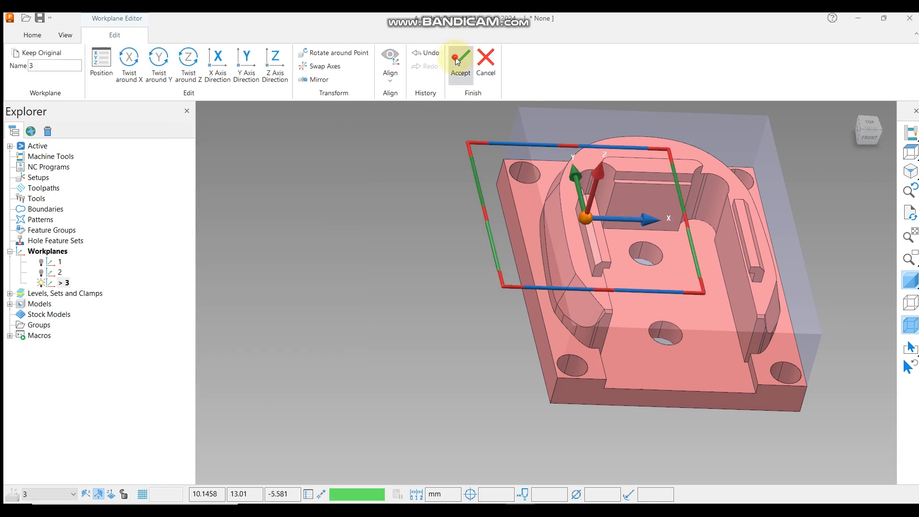
pyautogui.click(460, 59)
# Try to create a workplane at the top of the selection without selecting anything.
pyautogui.scroll(-2, 482, 246)
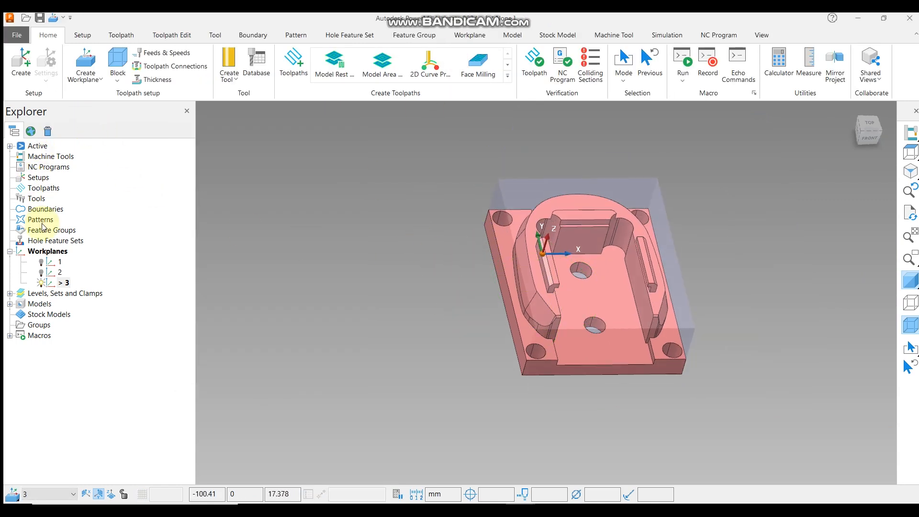
pyautogui.rightClick(46, 254)
pyautogui.moveTo(105, 303)
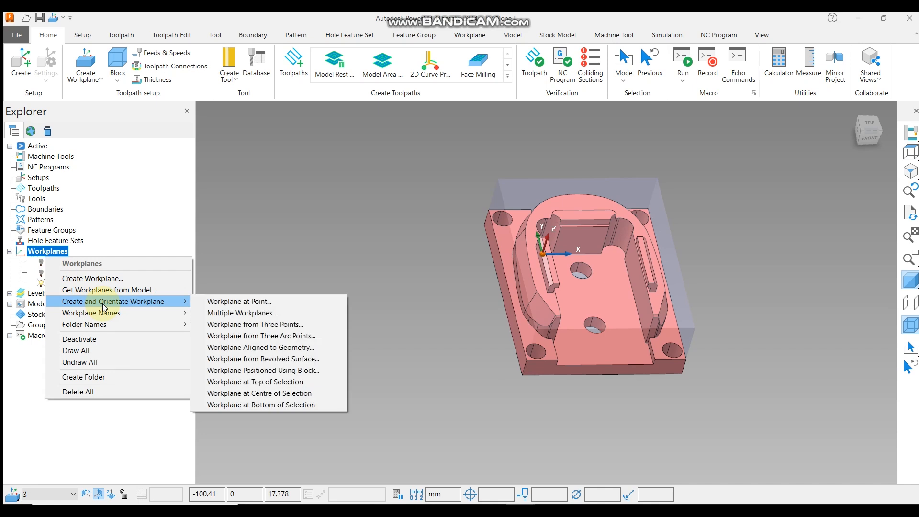
pyautogui.click(267, 384)
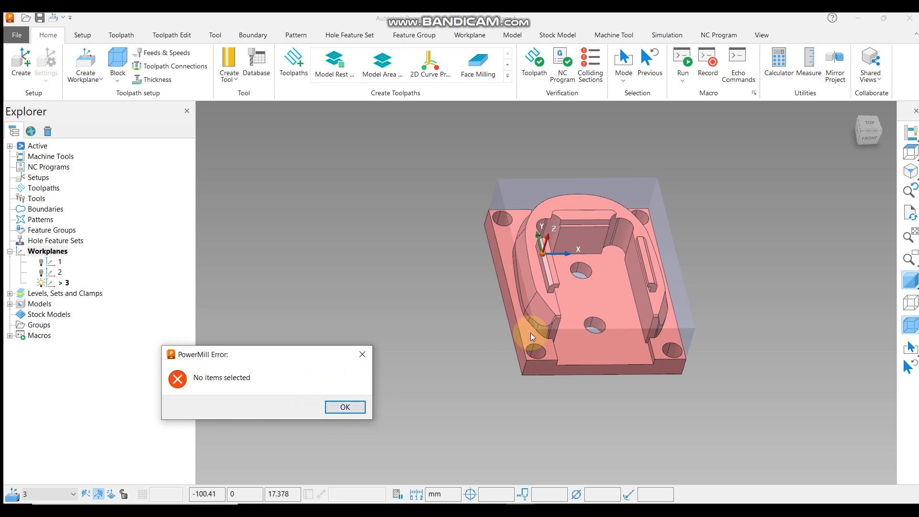
pyautogui.click(352, 407)
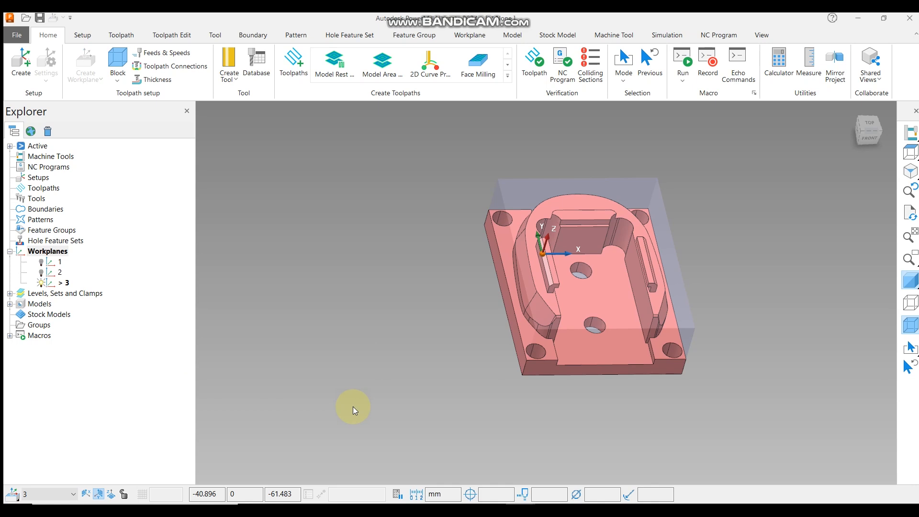
# Select the pocket's top ledge face and create a workplane at the top of the selection.
pyautogui.scroll(5, 636, 194)
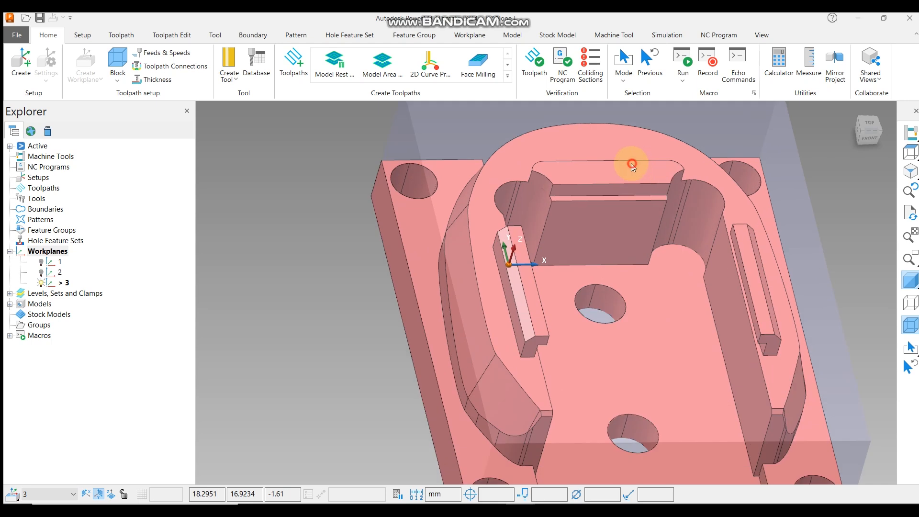
pyautogui.click(632, 166)
pyautogui.rightClick(52, 251)
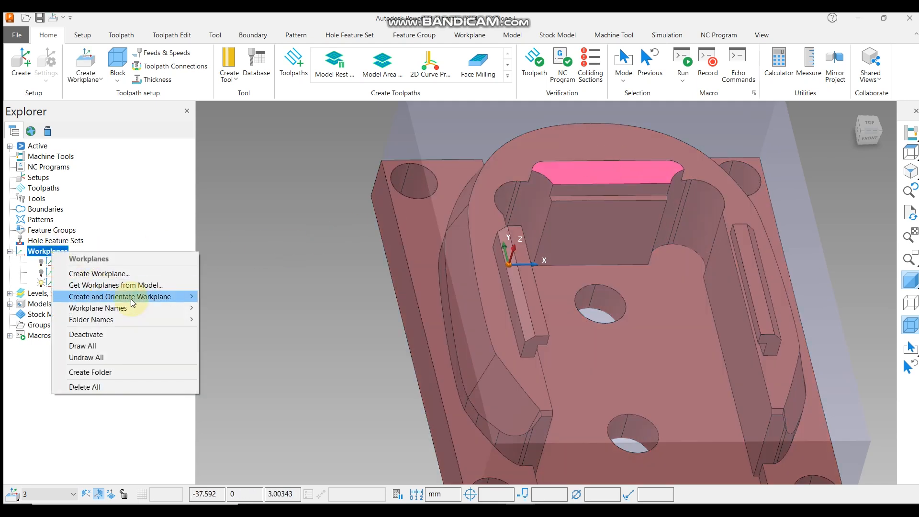
pyautogui.moveTo(133, 302)
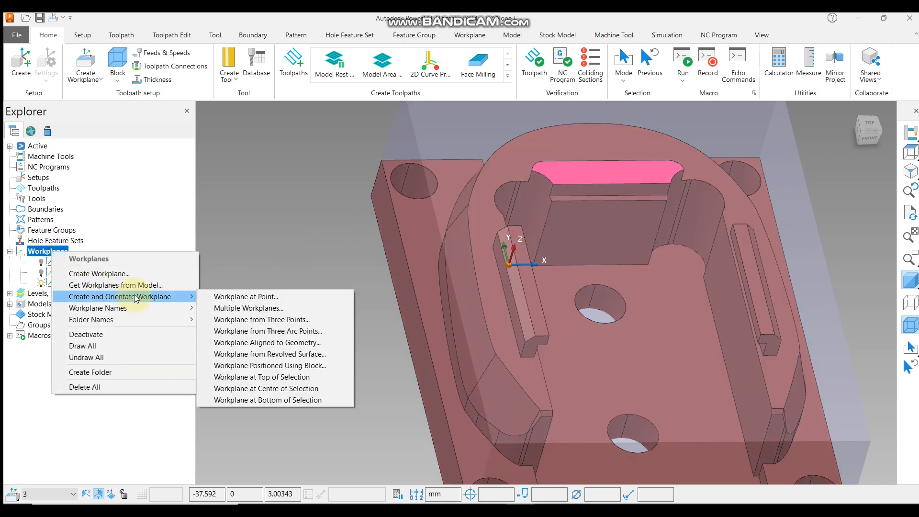
pyautogui.click(265, 377)
# Activate workplane 4.
pyautogui.scroll(-3, 606, 180)
pyautogui.moveTo(617, 174); pyautogui.dragTo(557, 182, button='middle')
pyautogui.click(797, 179)
pyautogui.scroll(6, 606, 155)
pyautogui.scroll(-4, 558, 181)
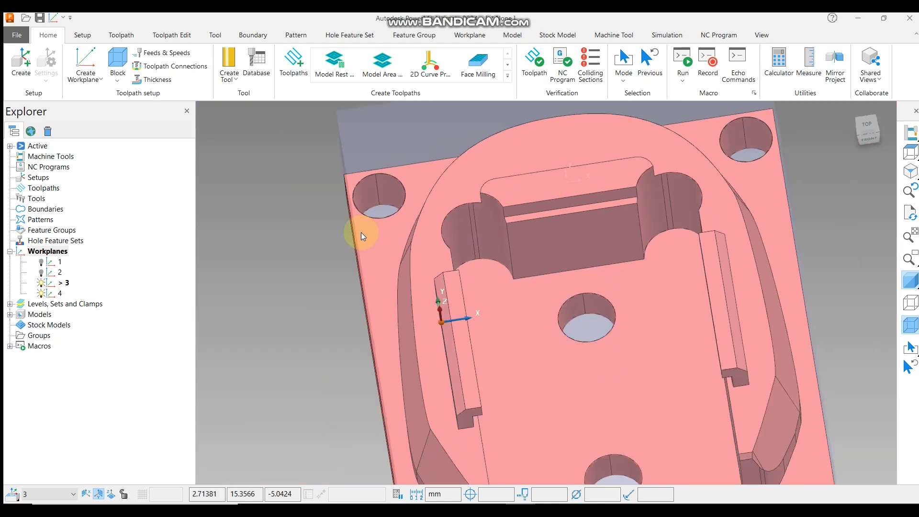
pyautogui.rightClick(56, 293)
pyautogui.click(84, 141)
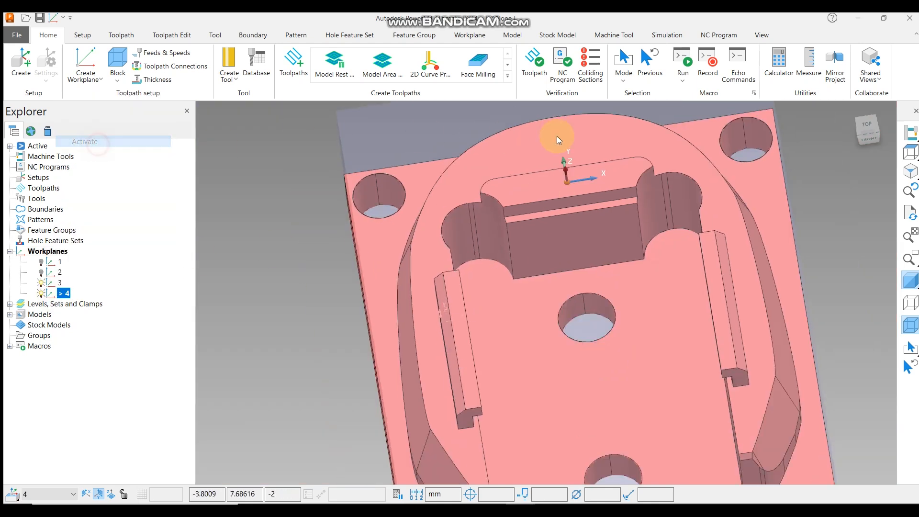
# Try to create a workplane at the top of the selection on the block's underside with nothing selected.
pyautogui.click(909, 152)
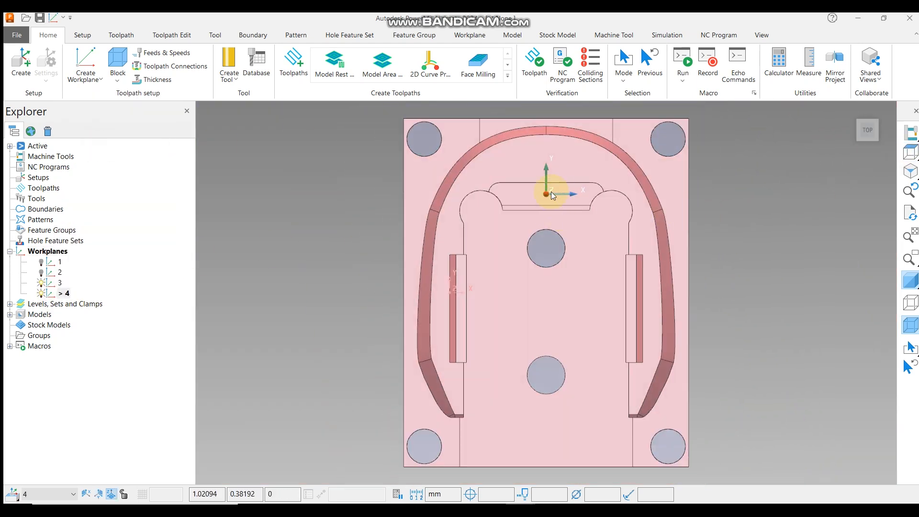
pyautogui.scroll(-2, 565, 190)
pyautogui.scroll(5, 455, 329)
pyautogui.scroll(-4, 483, 287)
pyautogui.click(60, 282)
pyautogui.scroll(3, 606, 252)
pyautogui.scroll(-2, 581, 201)
pyautogui.moveTo(588, 243); pyautogui.dragTo(392, 279, button='middle')
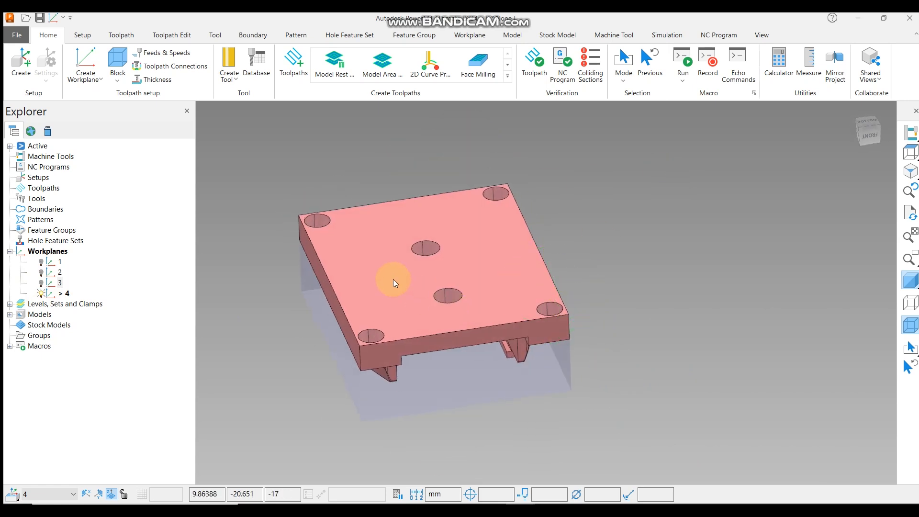
pyautogui.rightClick(52, 253)
pyautogui.moveTo(127, 298)
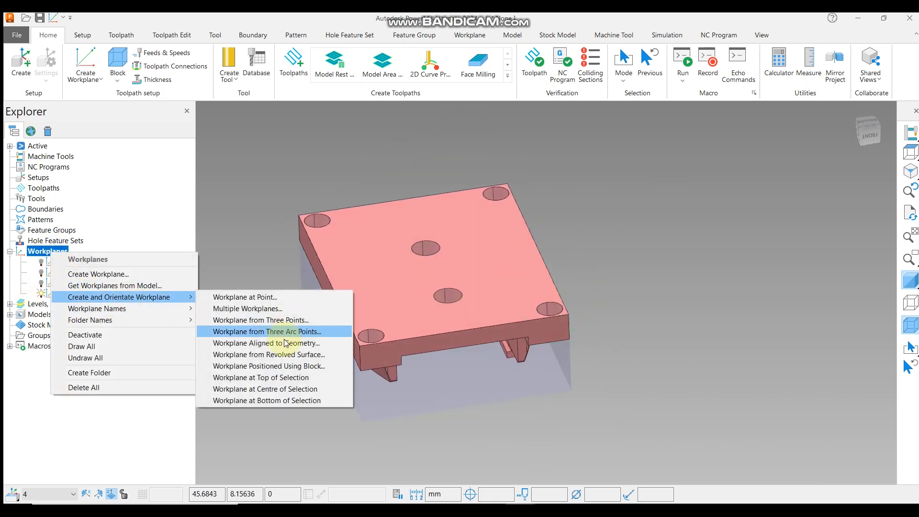
pyautogui.click(277, 378)
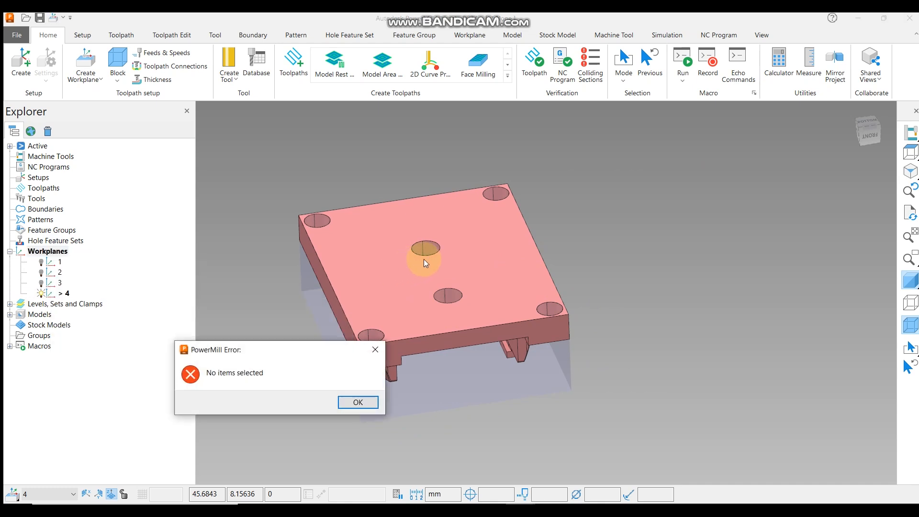
pyautogui.click(358, 402)
# Select the model's bottom face and create a workplane at the top of the selection.
pyautogui.click(400, 304)
pyautogui.rightClick(59, 253)
pyautogui.moveTo(120, 303)
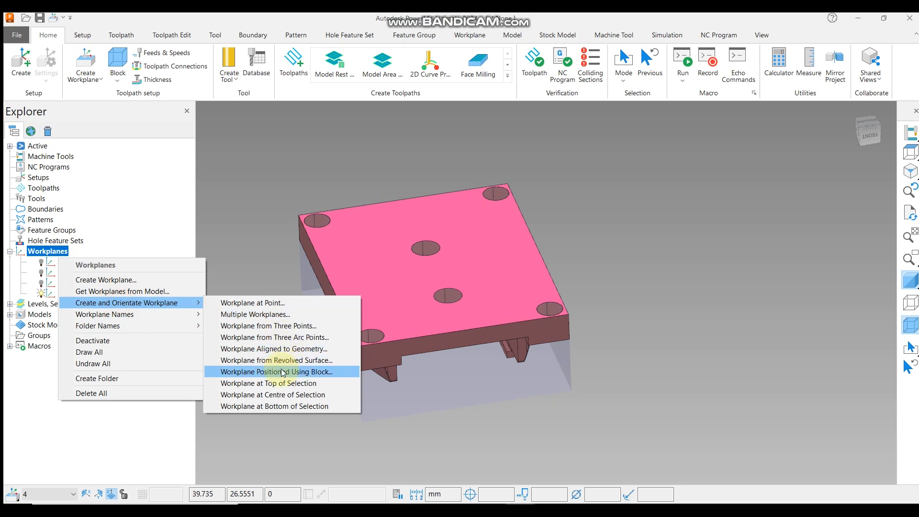
pyautogui.click(285, 382)
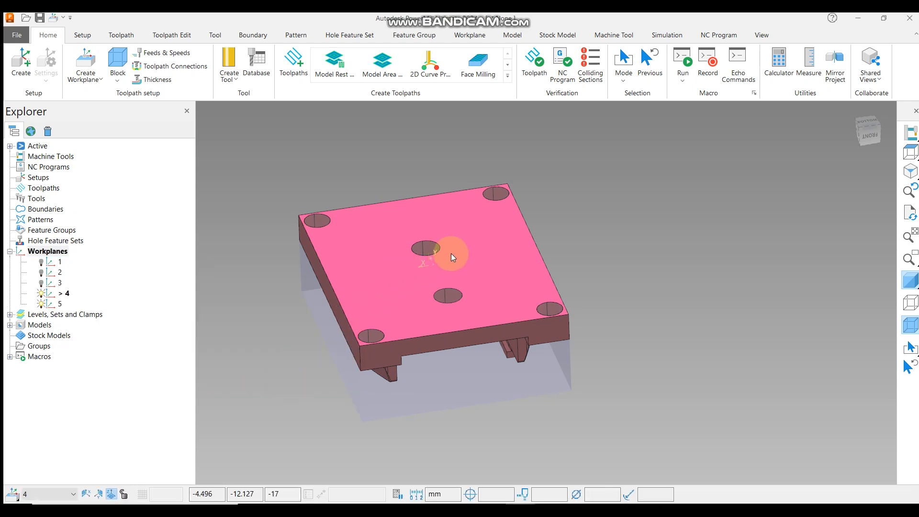
# Activate workplane 5.
pyautogui.rightClick(48, 304)
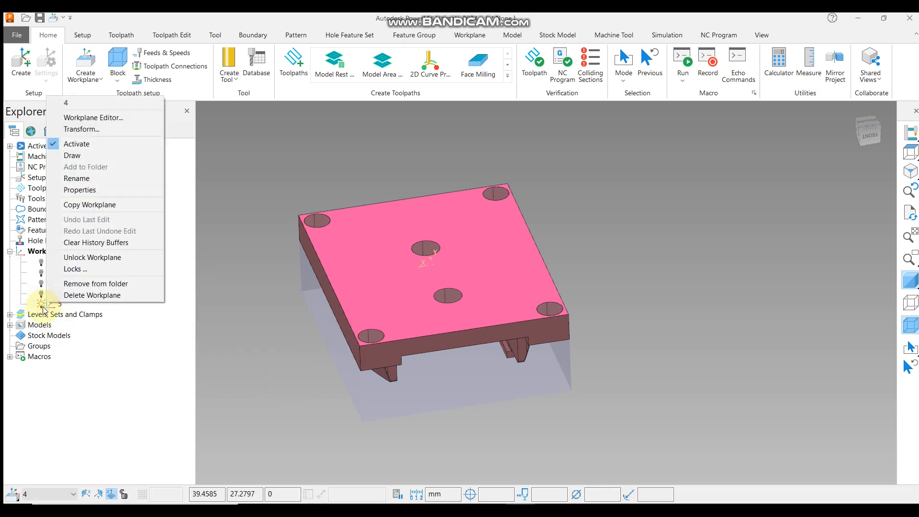
pyautogui.click(87, 153)
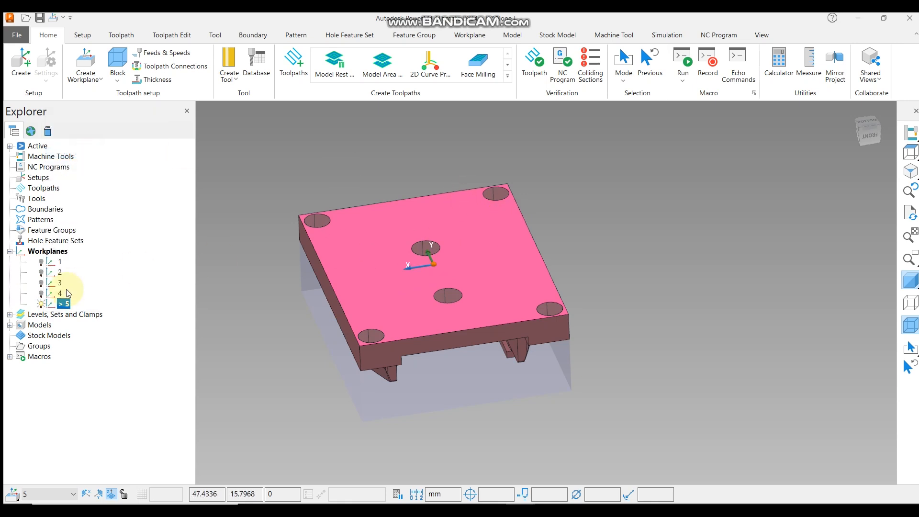
pyautogui.rightClick(60, 309)
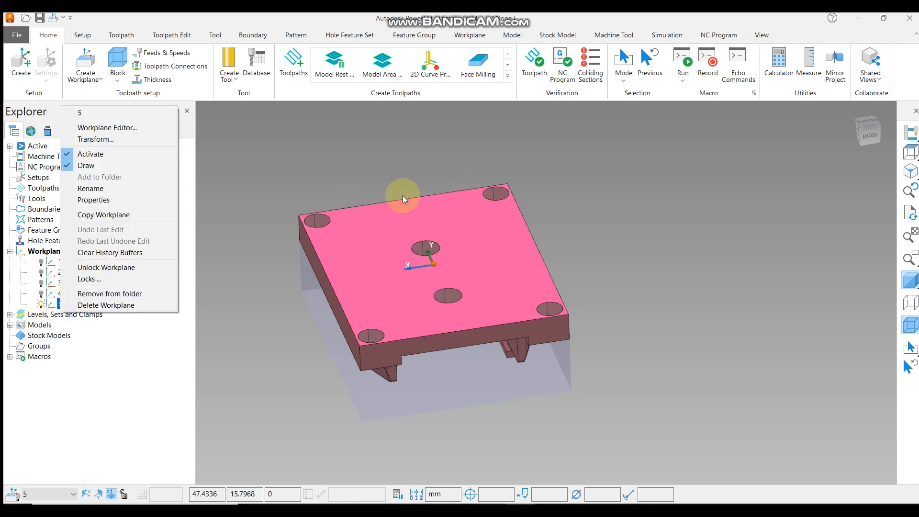
pyautogui.click(775, 201)
# Orbit and zoom around the model to inspect workplane 5's position on the bottom face.
pyautogui.click(910, 153)
pyautogui.moveTo(565, 267); pyautogui.dragTo(609, 133, button='middle')
pyautogui.scroll(3, 595, 383)
pyautogui.scroll(2, 543, 321)
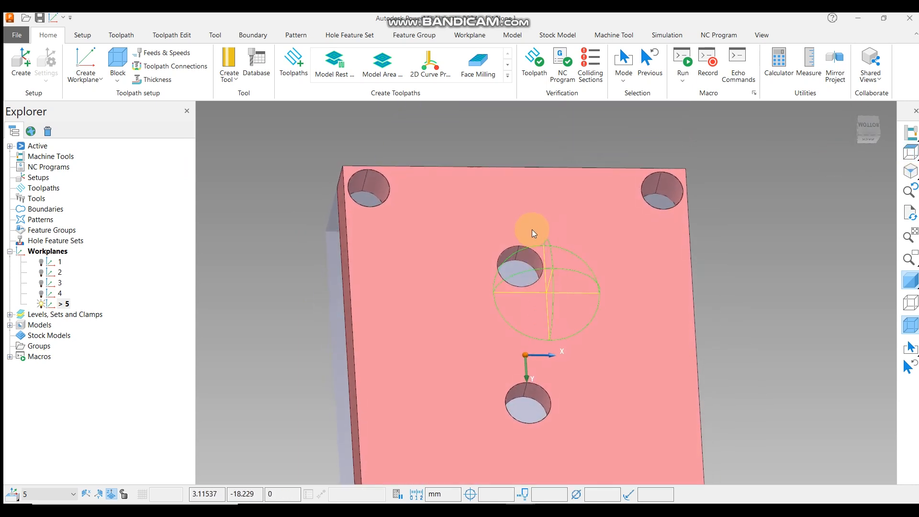
pyautogui.scroll(-3, 573, 220)
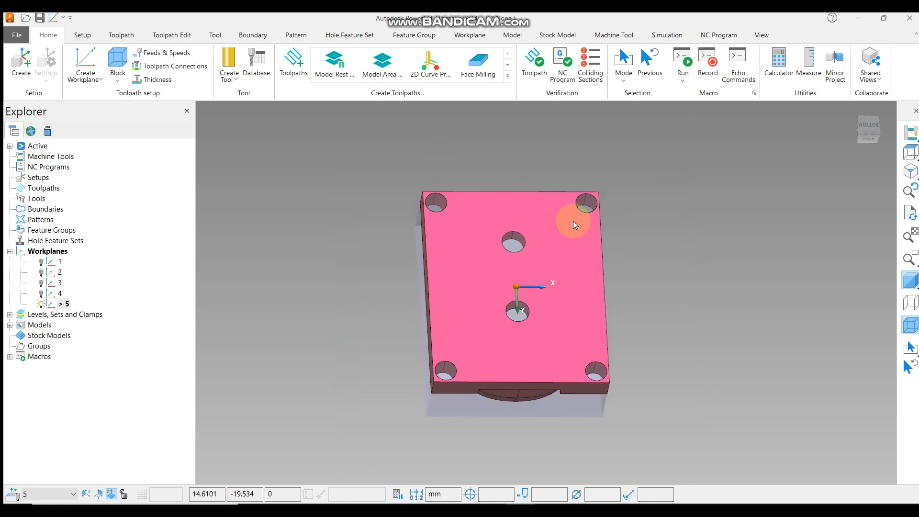
pyautogui.moveTo(549, 242); pyautogui.dragTo(583, 441, button='middle')
pyautogui.scroll(2, 563, 243)
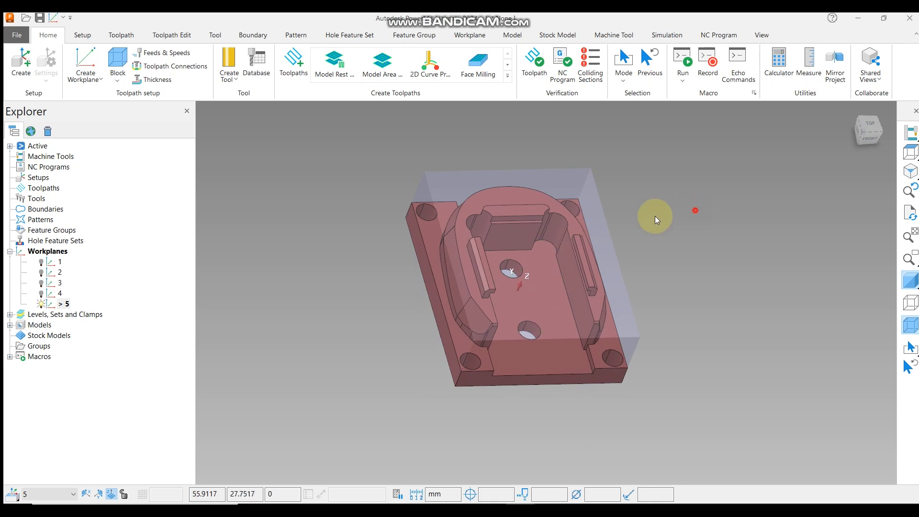
# Select a side face of the model and open its properties to inspect its coordinate extents.
pyautogui.scroll(5, 439, 320)
pyautogui.click(438, 320)
pyautogui.rightClick(441, 316)
pyautogui.click(482, 452)
pyautogui.moveTo(151, 271); pyautogui.dragTo(204, 270)
pyautogui.scroll(-3, 537, 253)
pyautogui.moveTo(538, 254); pyautogui.dragTo(608, 262, button='middle')
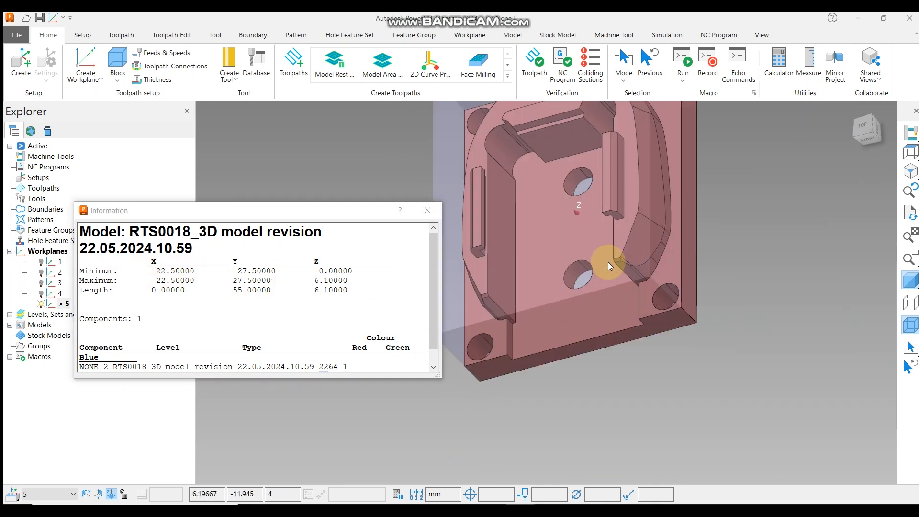
# Open the properties of the opposite side face and the front face to compare their coordinates.
pyautogui.rightClick(690, 234)
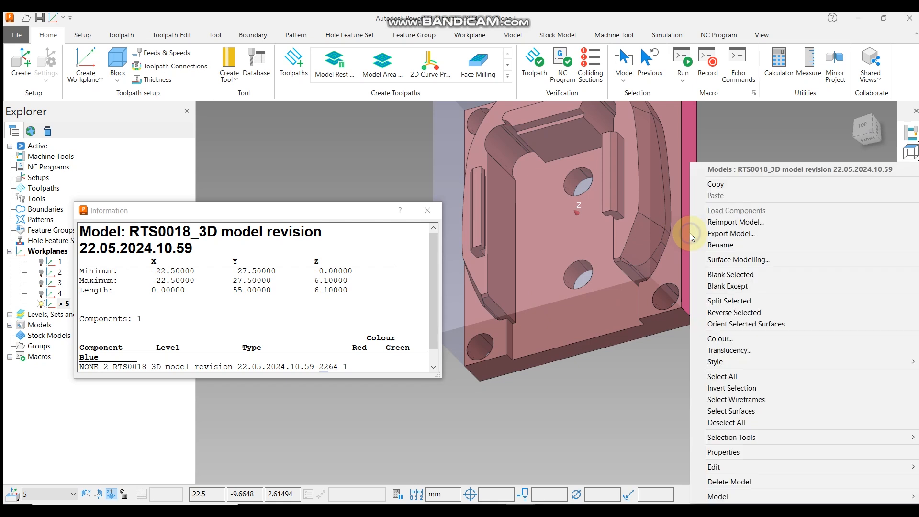
pyautogui.click(737, 450)
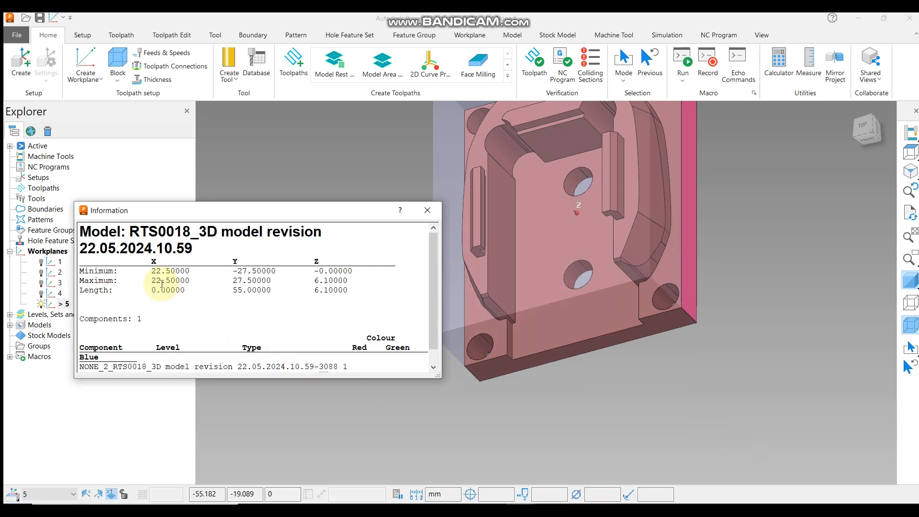
pyautogui.moveTo(146, 270); pyautogui.dragTo(198, 274)
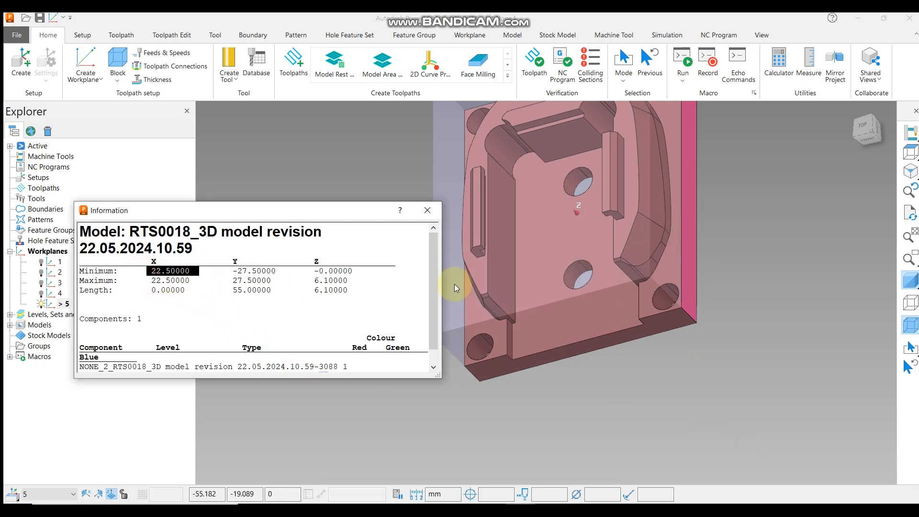
pyautogui.scroll(-1, 554, 293)
pyautogui.rightClick(595, 334)
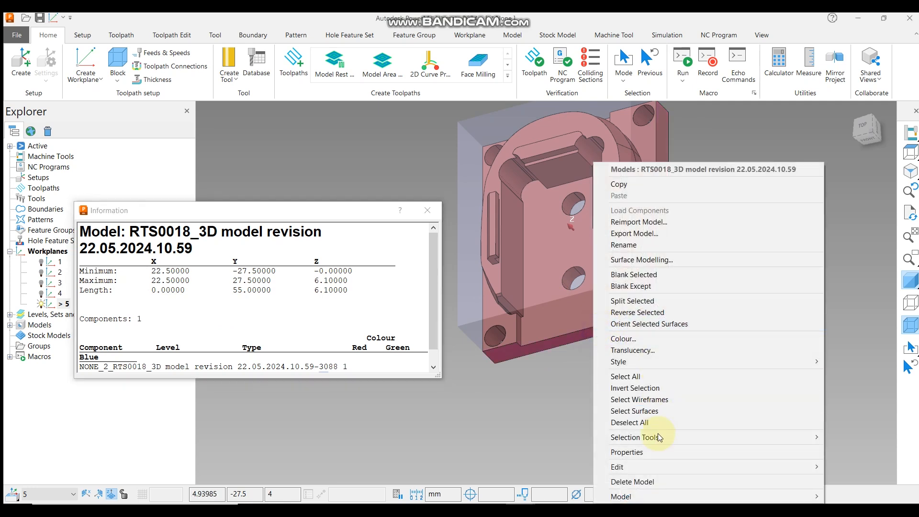
pyautogui.click(644, 455)
pyautogui.moveTo(233, 270); pyautogui.dragTo(275, 271)
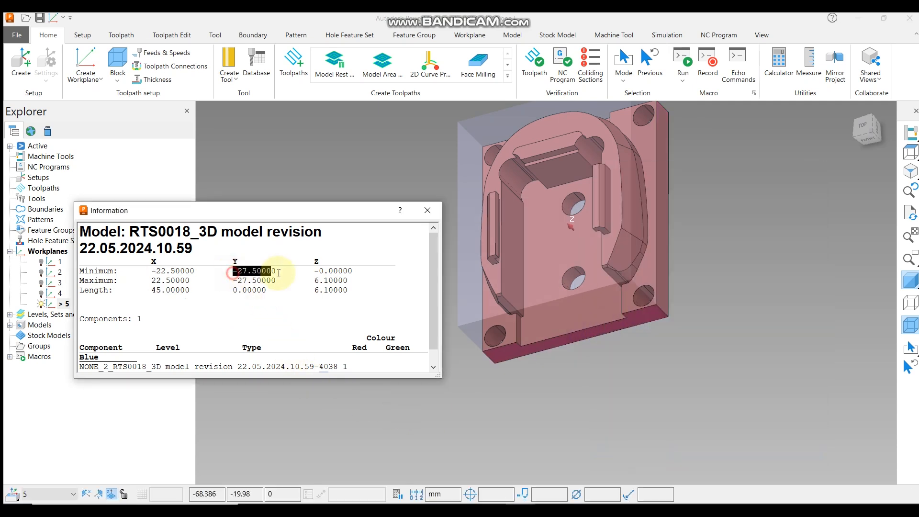
# Orbit to the back face, inspect its properties, and close the information window.
pyautogui.moveTo(567, 179); pyautogui.dragTo(635, 251, button='middle')
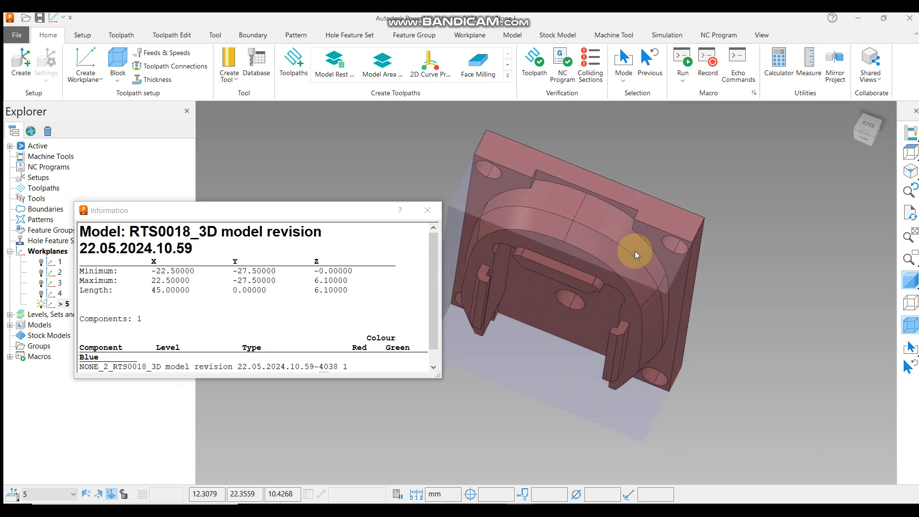
pyautogui.rightClick(671, 213)
pyautogui.click(720, 452)
pyautogui.click(232, 272)
pyautogui.moveTo(232, 271); pyautogui.dragTo(272, 271)
pyautogui.click(427, 210)
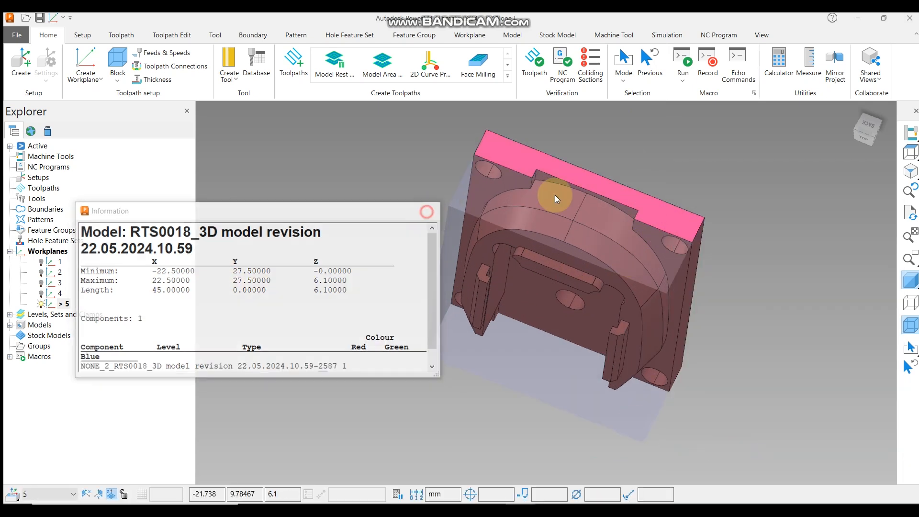
# Create a workplane at the centre of the selected back face.
pyautogui.click(909, 152)
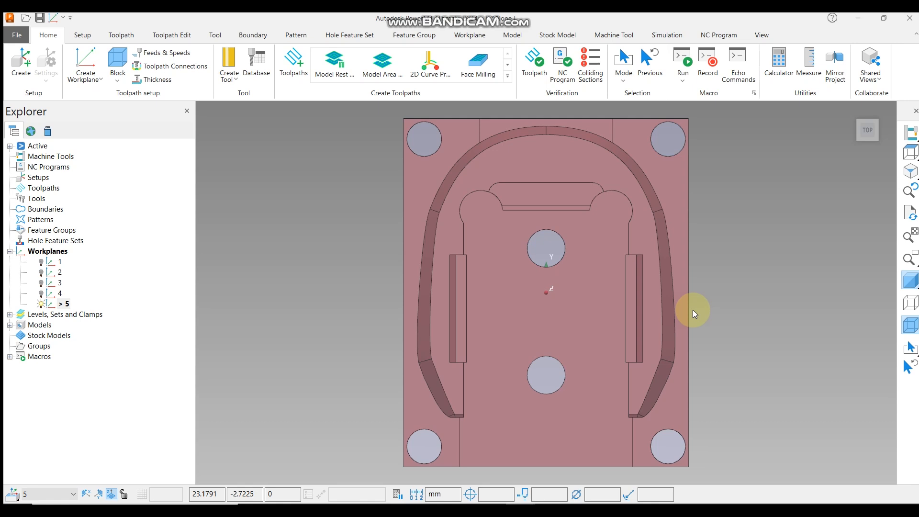
pyautogui.moveTo(420, 246); pyautogui.dragTo(537, 301, button='middle')
pyautogui.rightClick(50, 252)
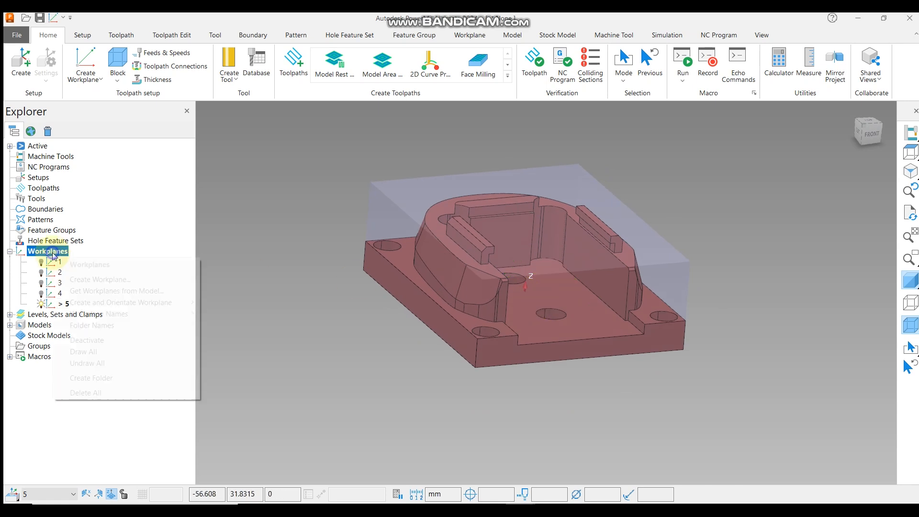
pyautogui.moveTo(121, 302)
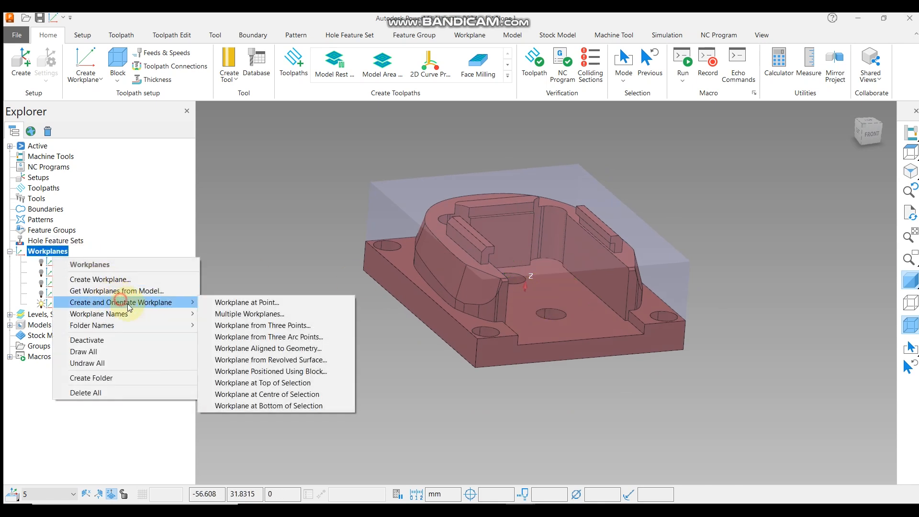
pyautogui.click(276, 396)
pyautogui.moveTo(536, 287)
pyautogui.mouseDown(button='middle')
pyautogui.moveTo(519, 236)
pyautogui.moveTo(526, 287)
pyautogui.mouseUp(button='middle')
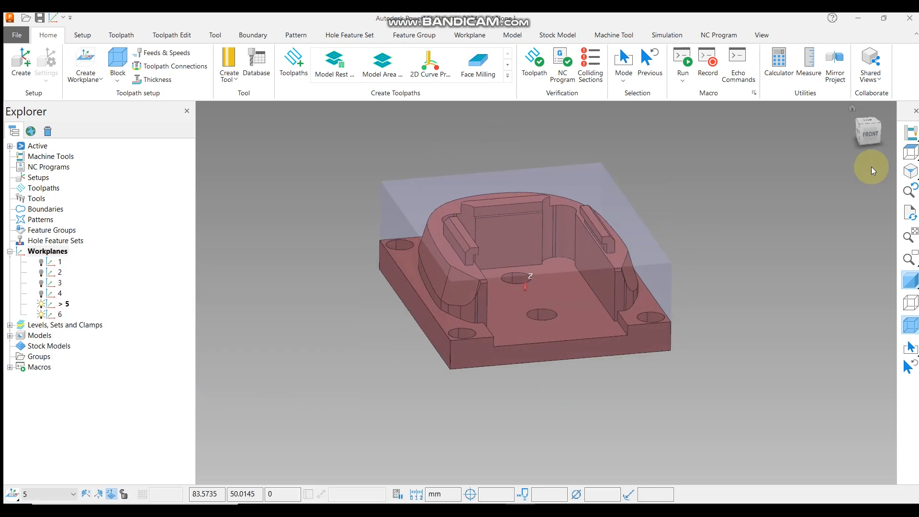
# Select the inner pocket wall face and create a workplane at the centre of the selection.
pyautogui.click(867, 135)
pyautogui.click(573, 311)
pyautogui.moveTo(593, 270); pyautogui.dragTo(598, 304, button='middle')
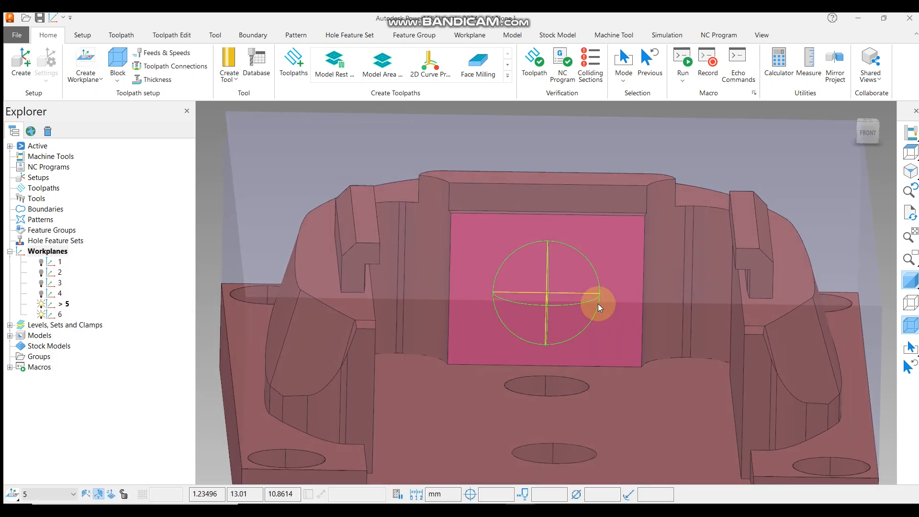
pyautogui.scroll(-3, 617, 297)
pyautogui.moveTo(552, 277); pyautogui.dragTo(555, 309, button='middle')
pyautogui.scroll(-2, 536, 251)
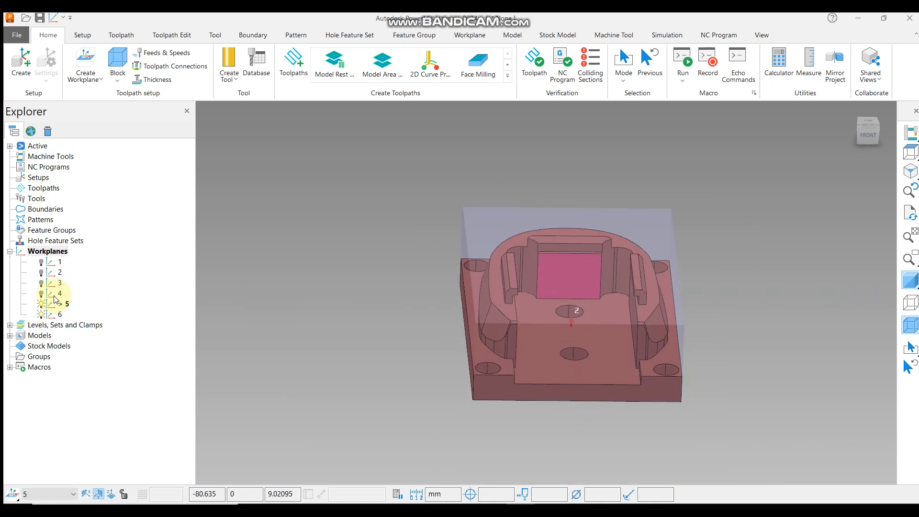
pyautogui.rightClick(48, 251)
pyautogui.moveTo(120, 298)
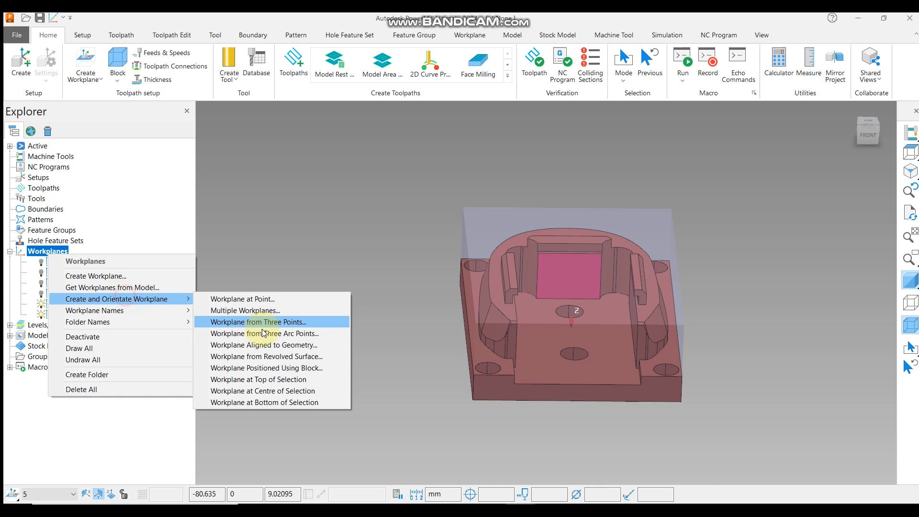
pyautogui.click(266, 390)
pyautogui.scroll(3, 585, 268)
pyautogui.moveTo(584, 265); pyautogui.dragTo(479, 257, button='middle')
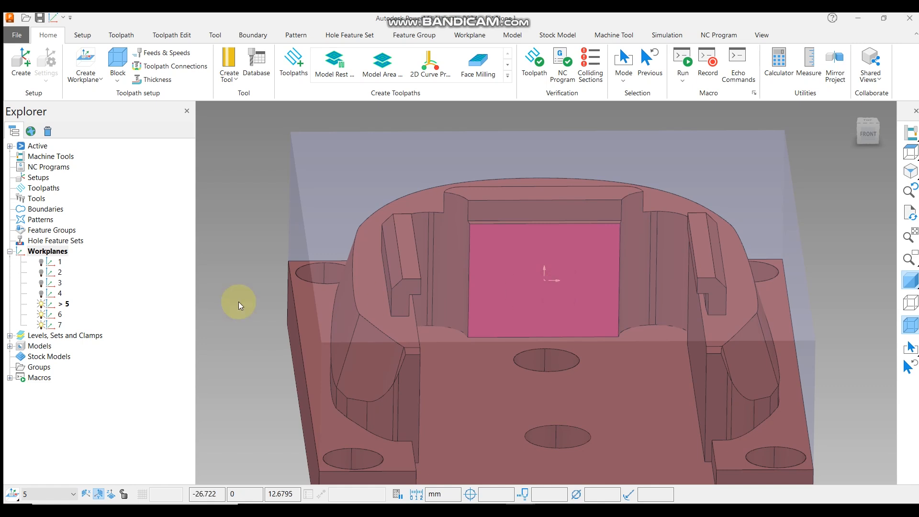
# Activate workplane 7.
pyautogui.click(41, 313)
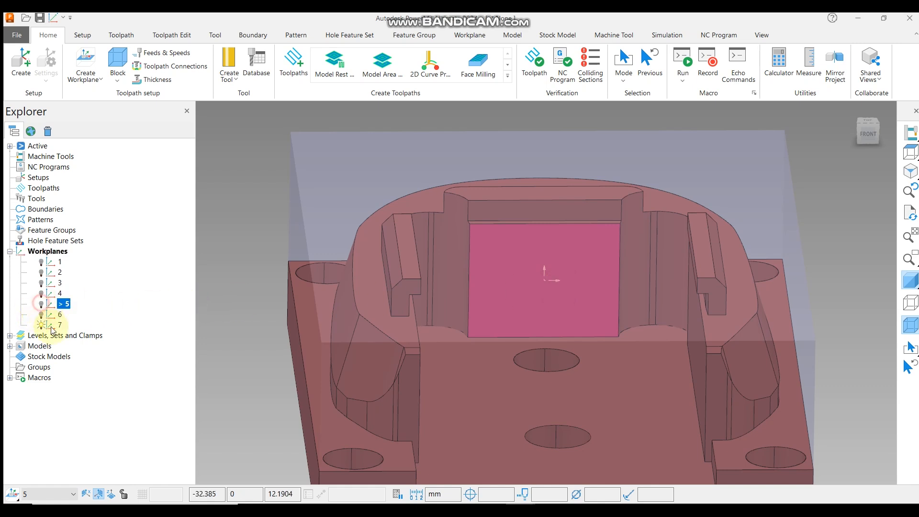
pyautogui.rightClick(56, 325)
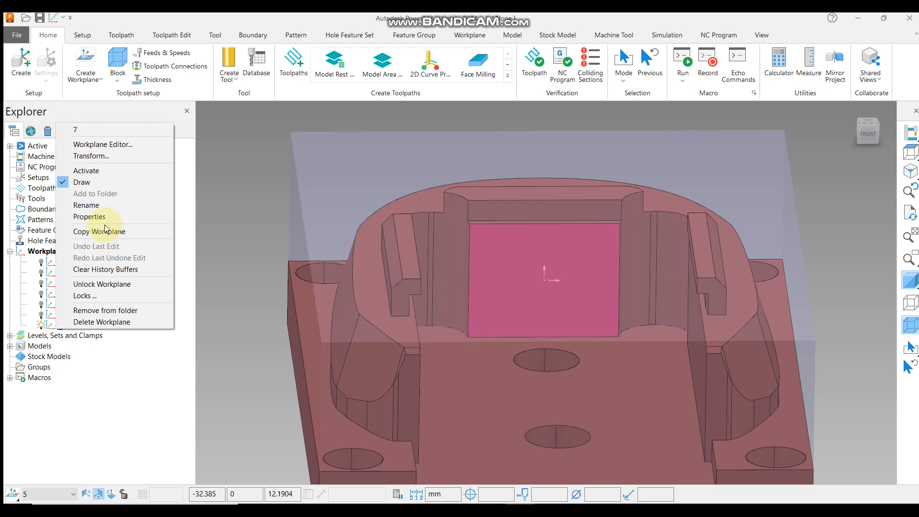
pyautogui.click(115, 170)
pyautogui.moveTo(448, 271); pyautogui.dragTo(489, 272, button='middle')
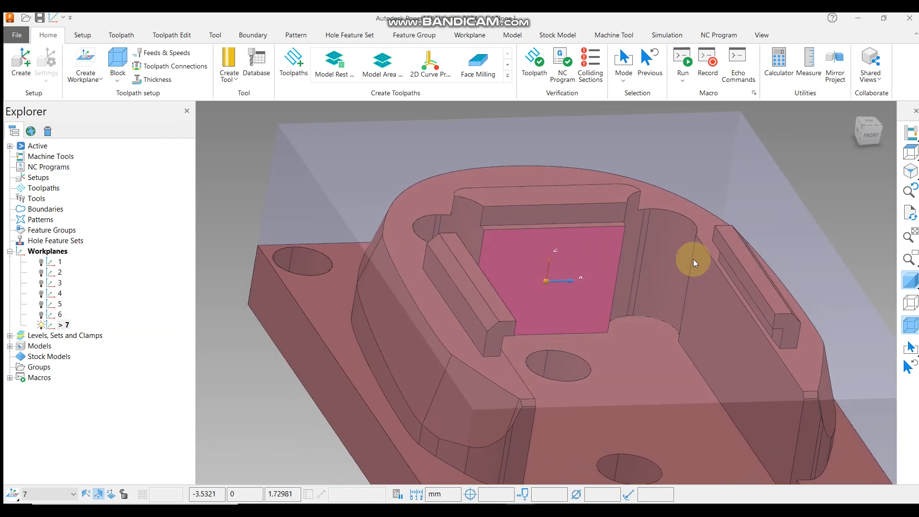
# Toggle the model's display and orbit to inspect workplane 7's orientation on the pocket wall.
pyautogui.click(908, 281)
pyautogui.click(908, 301)
pyautogui.moveTo(666, 274); pyautogui.dragTo(873, 248, button='middle')
pyautogui.click(907, 301)
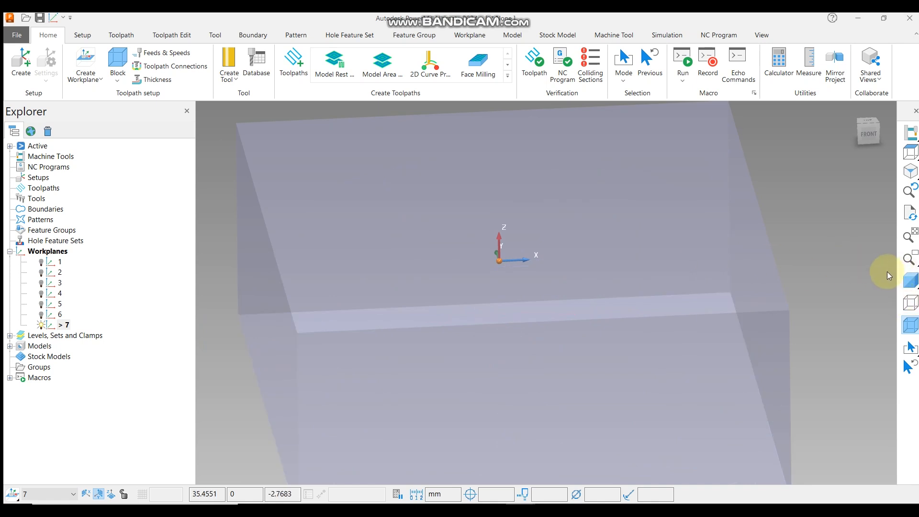
pyautogui.click(908, 280)
pyautogui.scroll(-3, 573, 279)
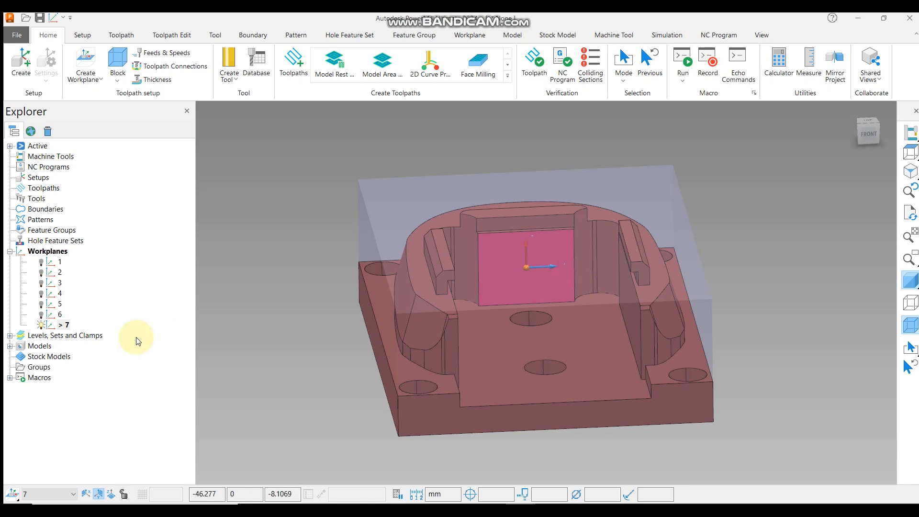
pyautogui.rightClick(55, 260)
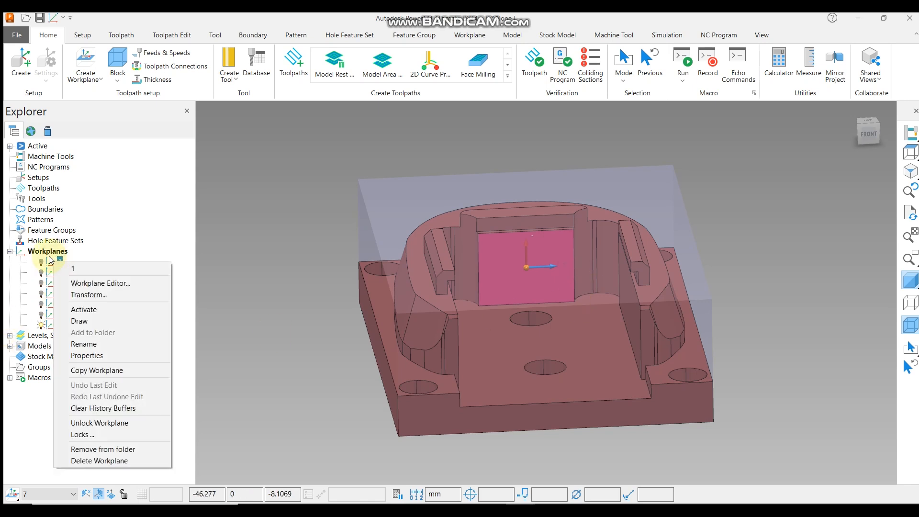
pyautogui.click(52, 252)
pyautogui.rightClick(51, 253)
pyautogui.click(127, 300)
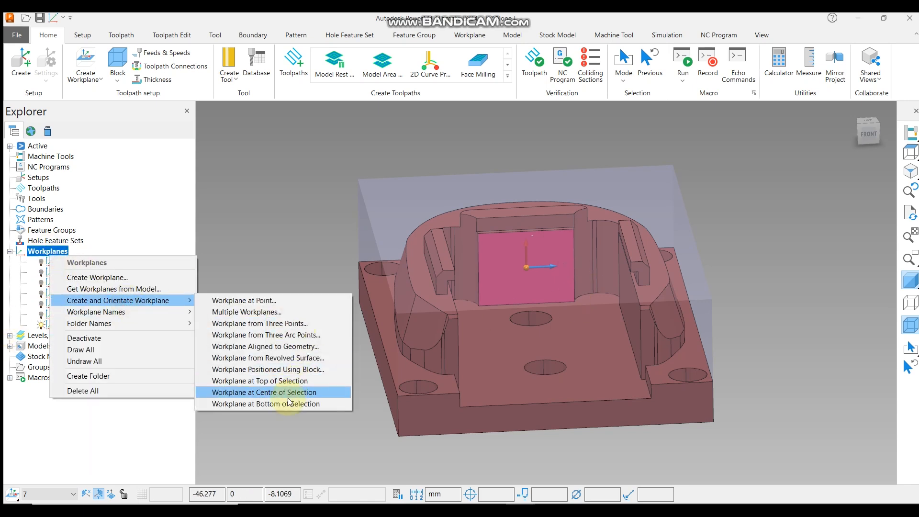
pyautogui.click(530, 279)
# Create a workplane at the bottom of the selected pocket wall face.
pyautogui.rightClick(46, 243)
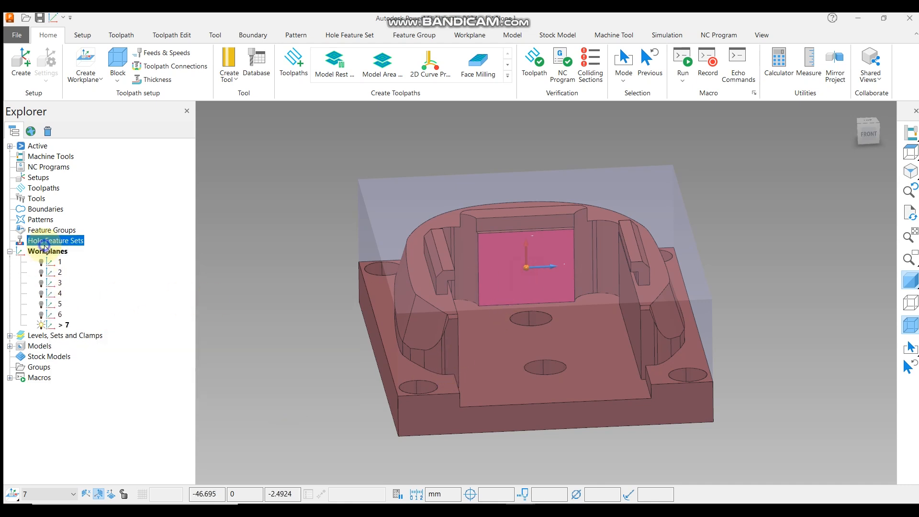
pyautogui.rightClick(44, 252)
pyautogui.moveTo(148, 299)
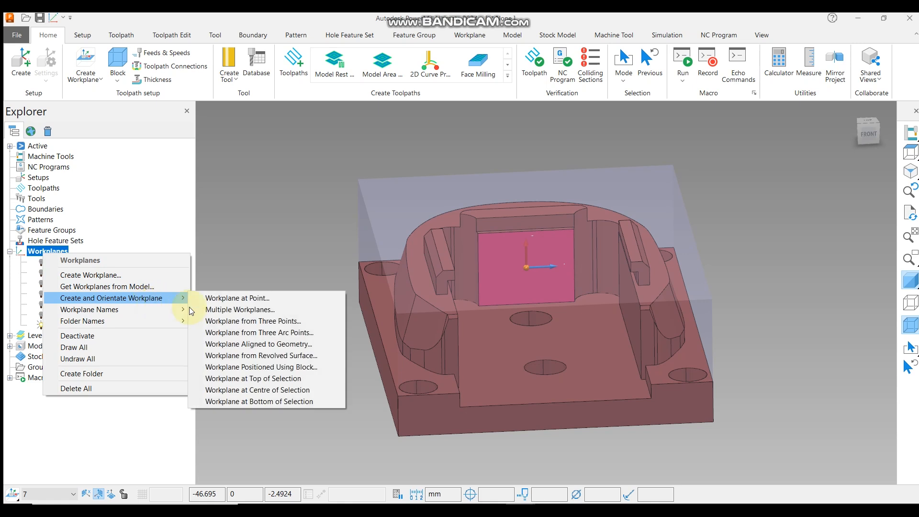
pyautogui.click(272, 404)
pyautogui.scroll(3, 546, 319)
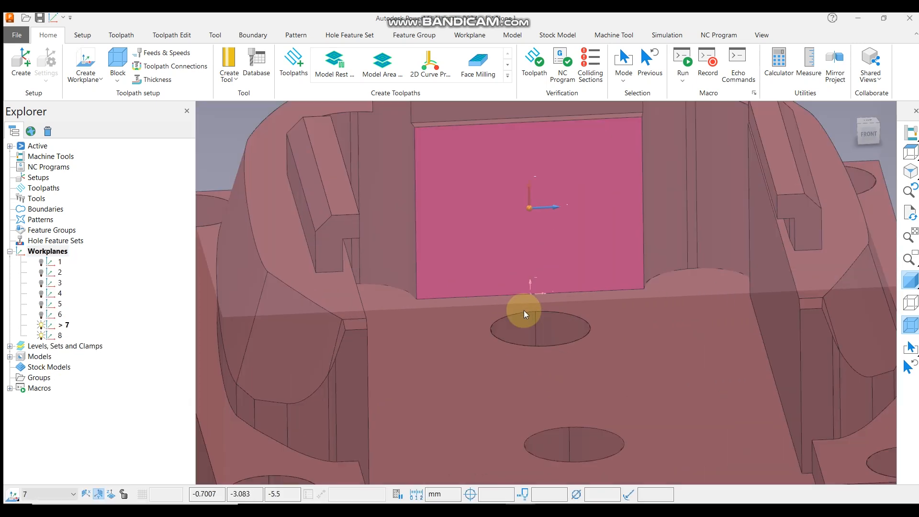
pyautogui.scroll(-5, 531, 285)
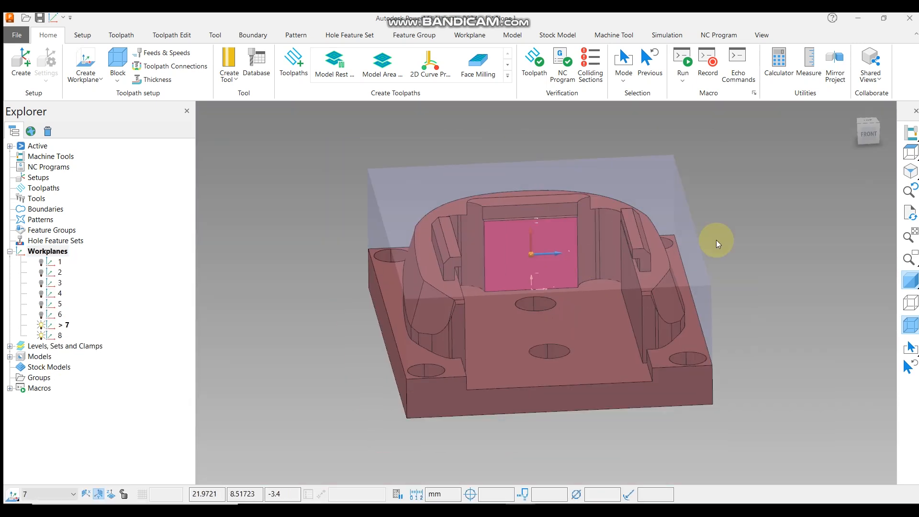
# Toggle the display of workplanes 7 and 8 while viewing the model from above and in 3D.
pyautogui.click(909, 171)
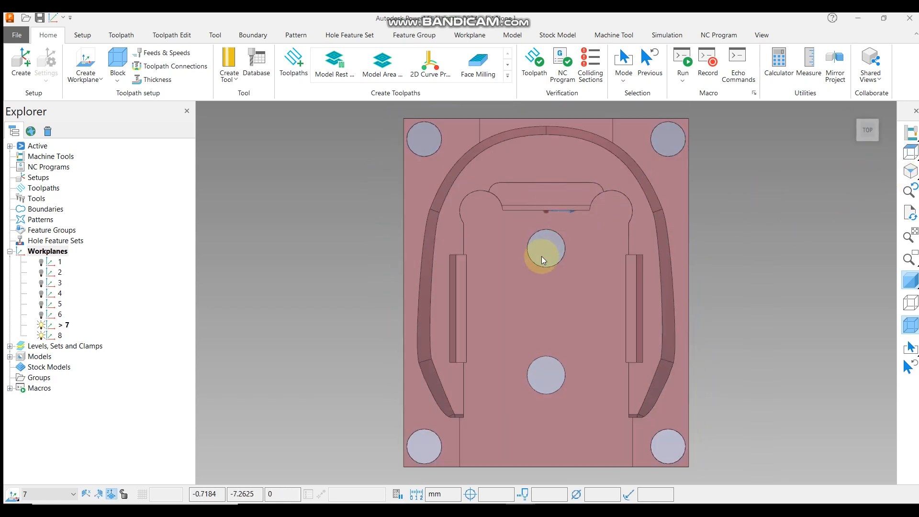
pyautogui.moveTo(587, 152); pyautogui.dragTo(579, 279, button='middle')
pyautogui.scroll(3, 505, 252)
pyautogui.scroll(-2, 552, 269)
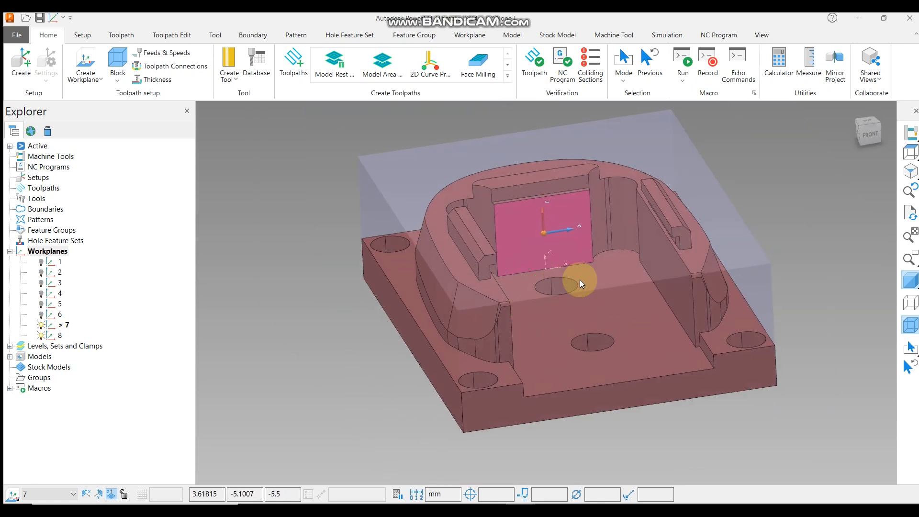
pyautogui.click(40, 327)
pyautogui.click(40, 334)
pyautogui.click(42, 326)
pyautogui.click(41, 335)
pyautogui.moveTo(597, 337); pyautogui.dragTo(596, 366, button='middle')
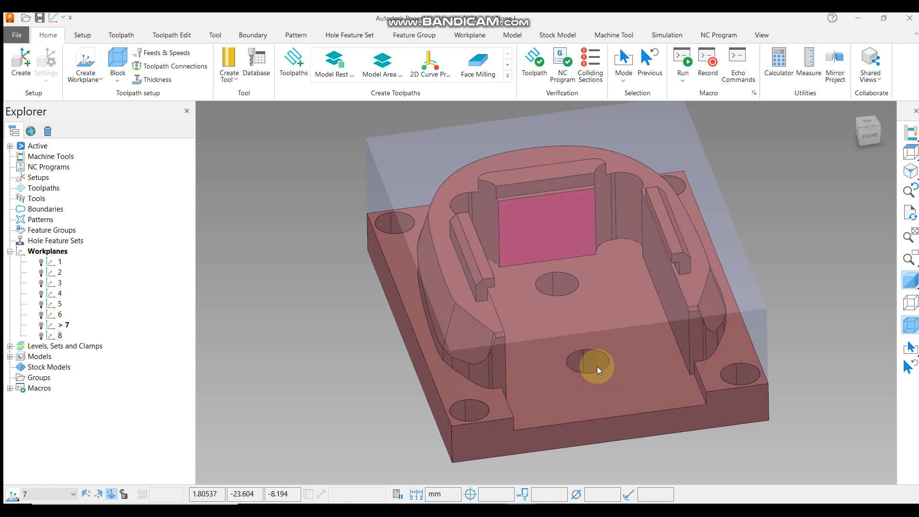